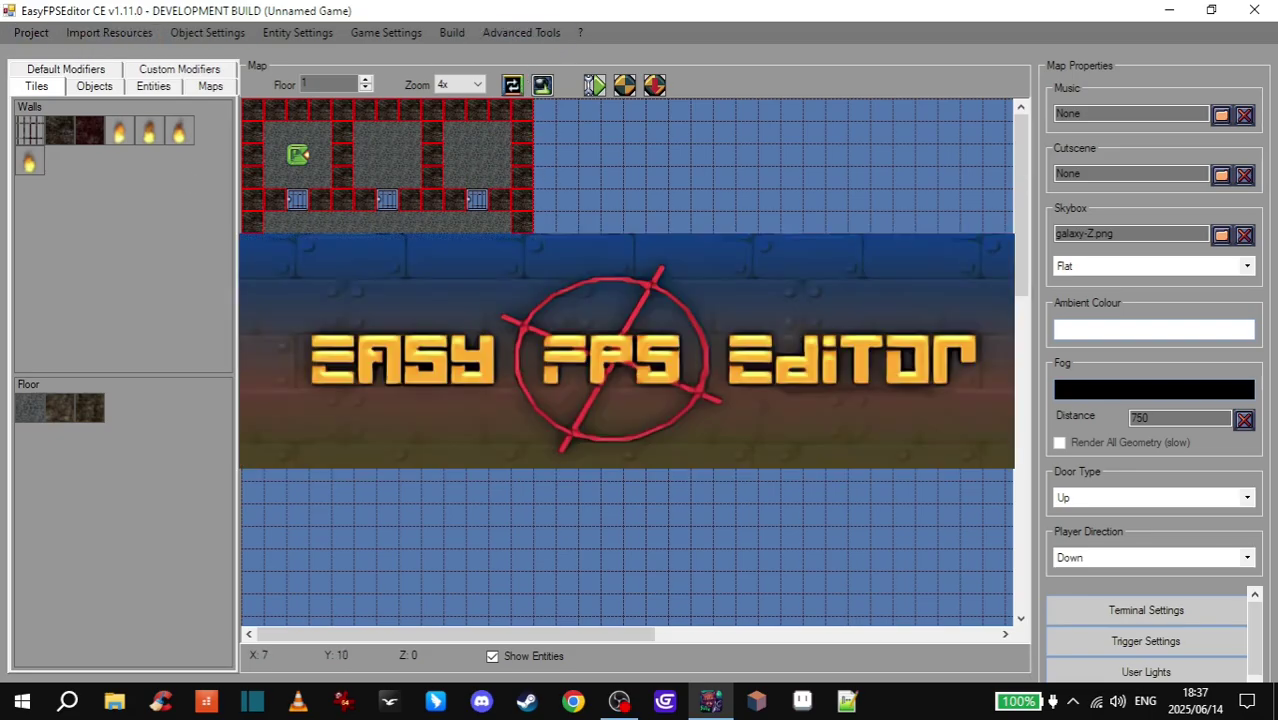
- In the Custom Modifier Configurator, rename the Stairs modifier to Stairs_N
left_click(503, 38)
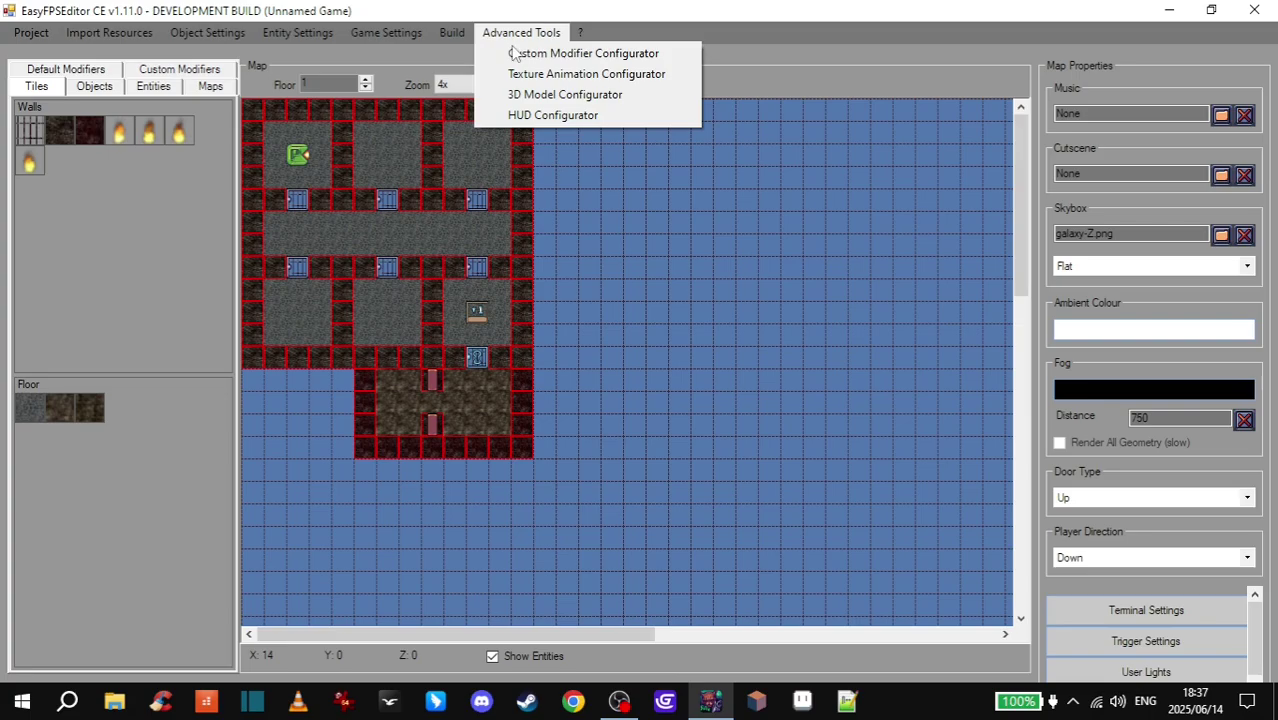
left_click(672, 58)
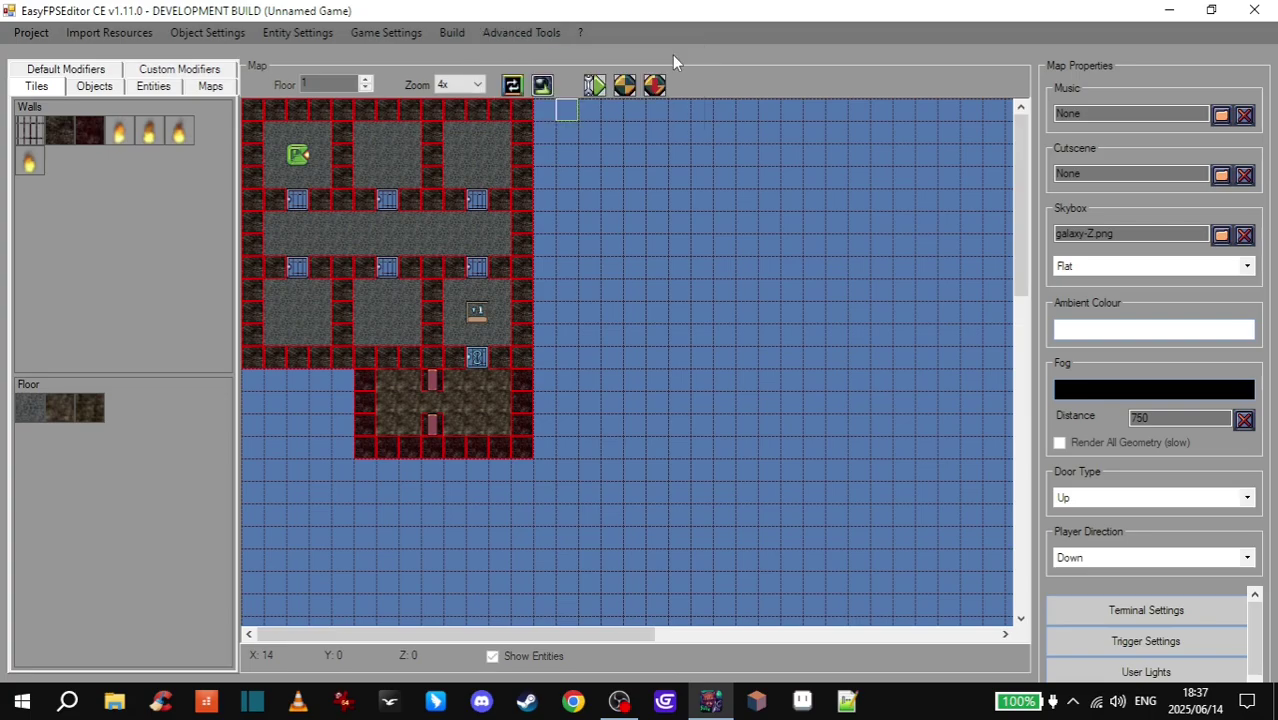
left_click(400, 196)
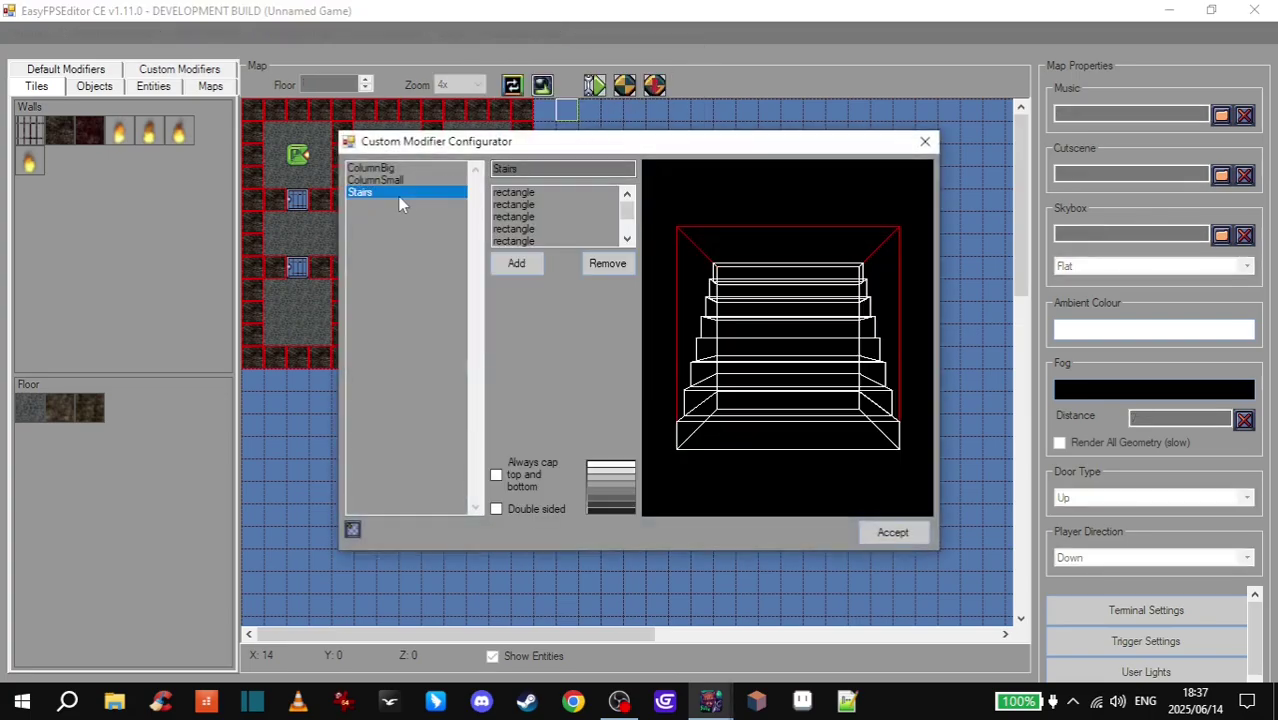
mouse_move(836, 383)
left_mouse_down()
mouse_move(747, 371)
mouse_move(836, 380)
mouse_move(816, 406)
left_mouse_up()
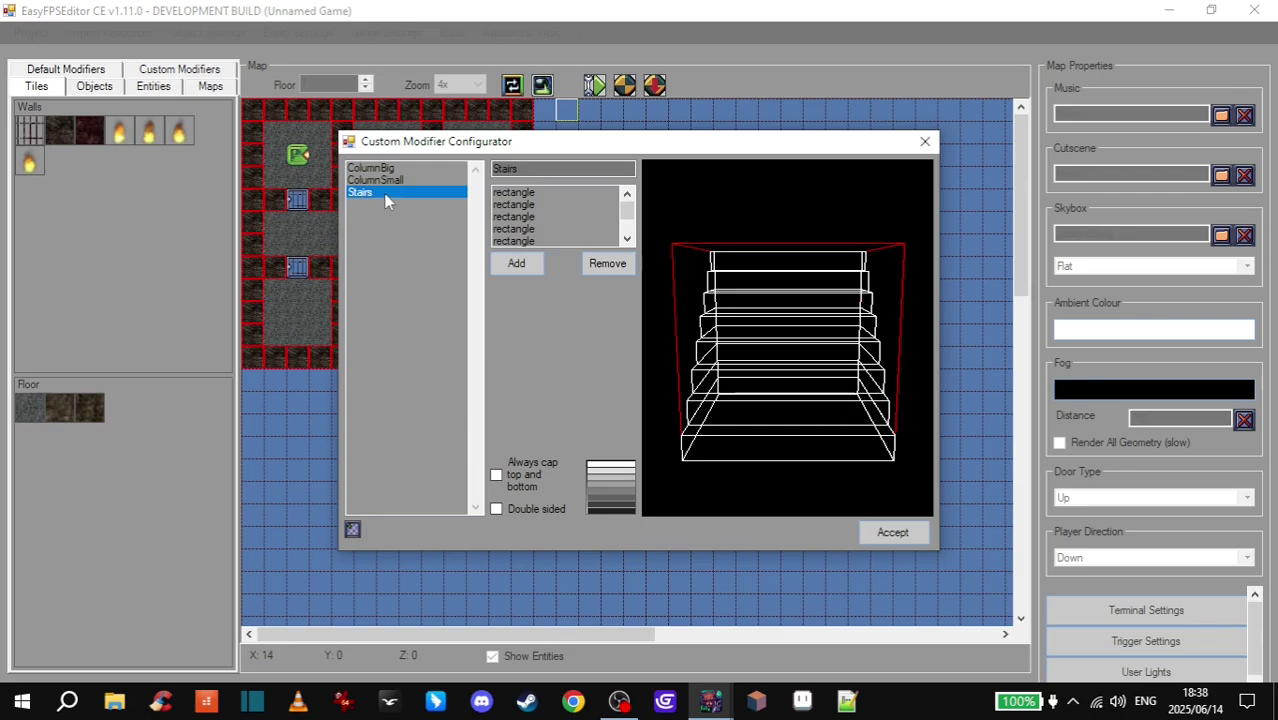
left_click(558, 167)
key("Return")
- Create a new blank modifier and rename UnnamedTile to Stairs_E
left_click(353, 530)
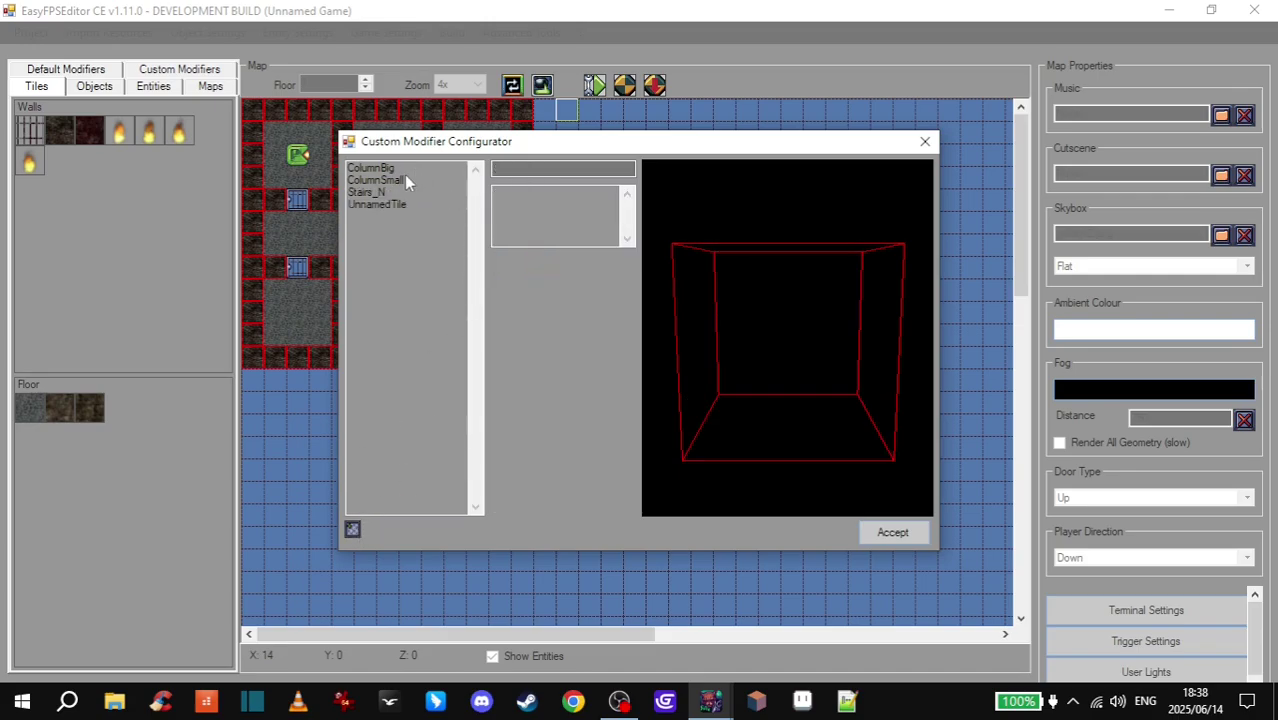
left_click(391, 203)
double_click(566, 169)
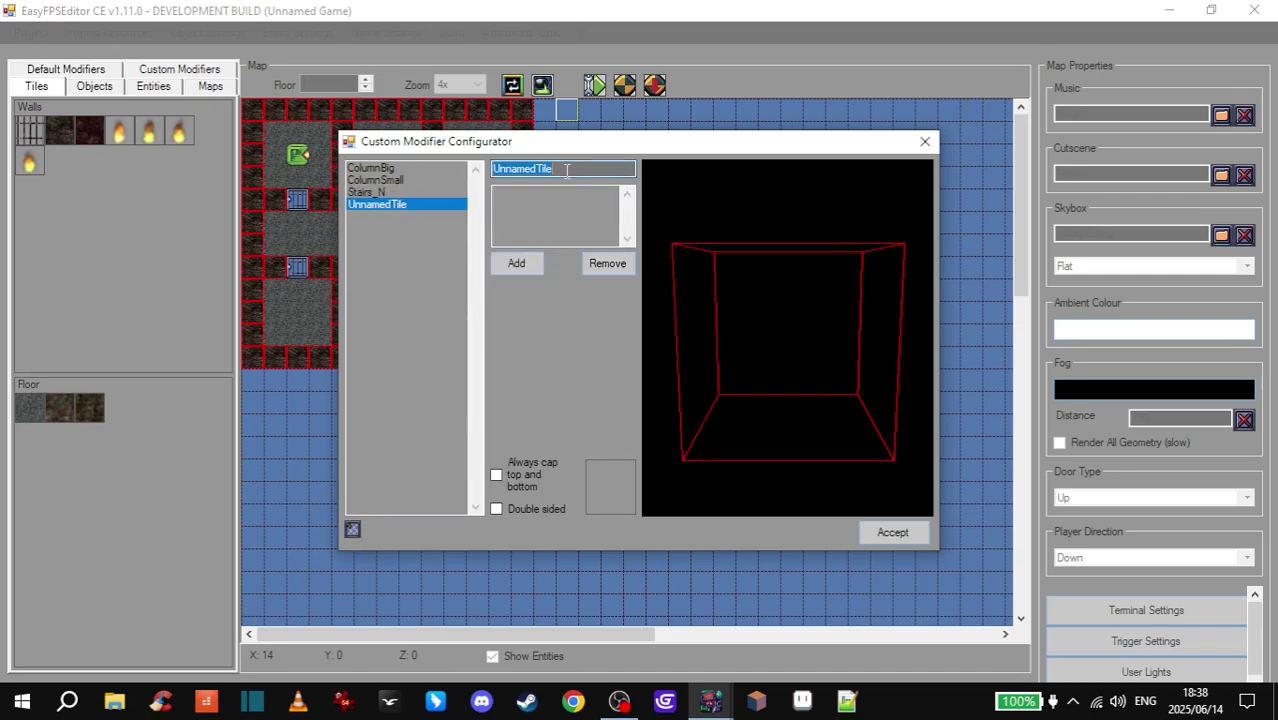
type("Stairs_E")
- Add a rectangle part to Stairs_E
left_click(530, 262)
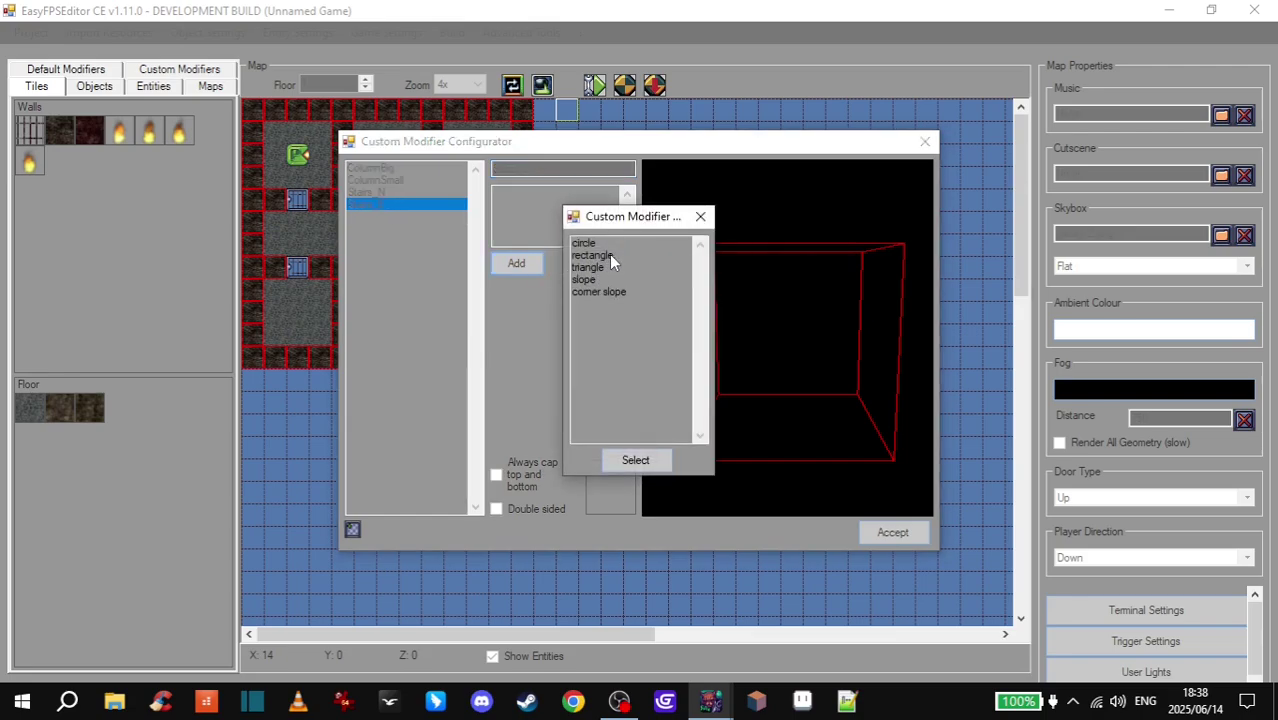
left_click(615, 255)
left_click(634, 459)
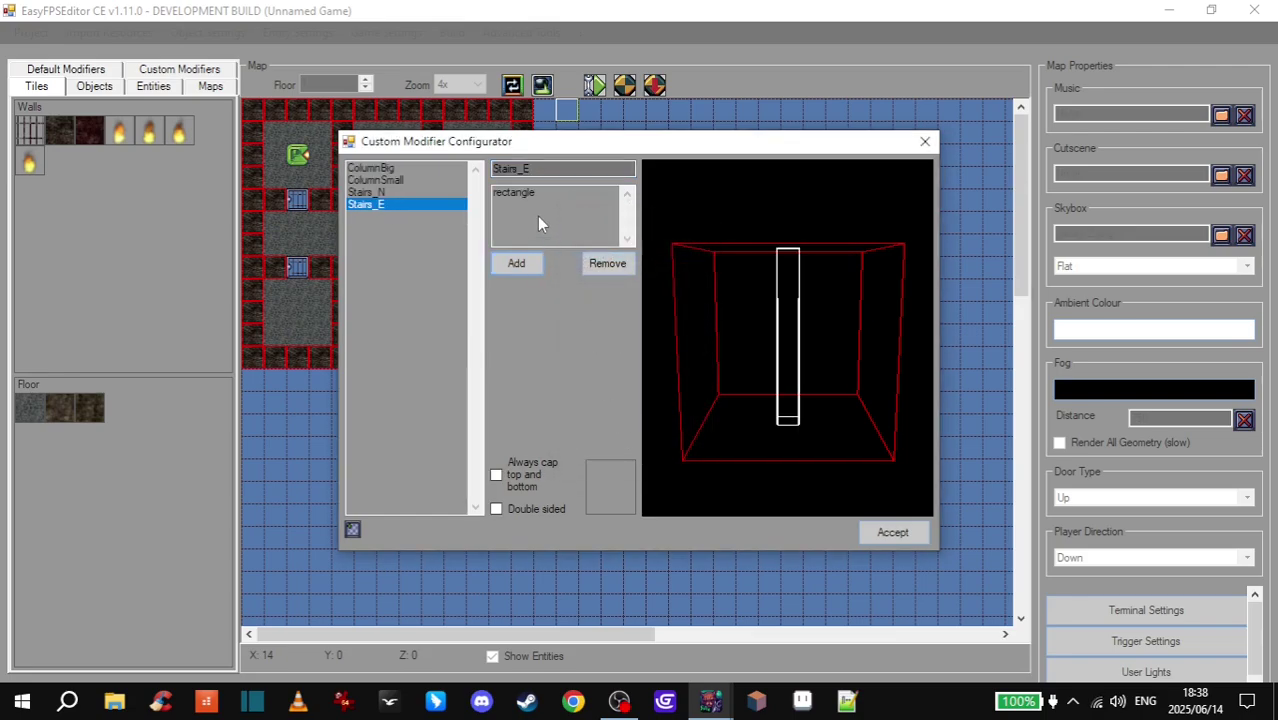
left_click(542, 191)
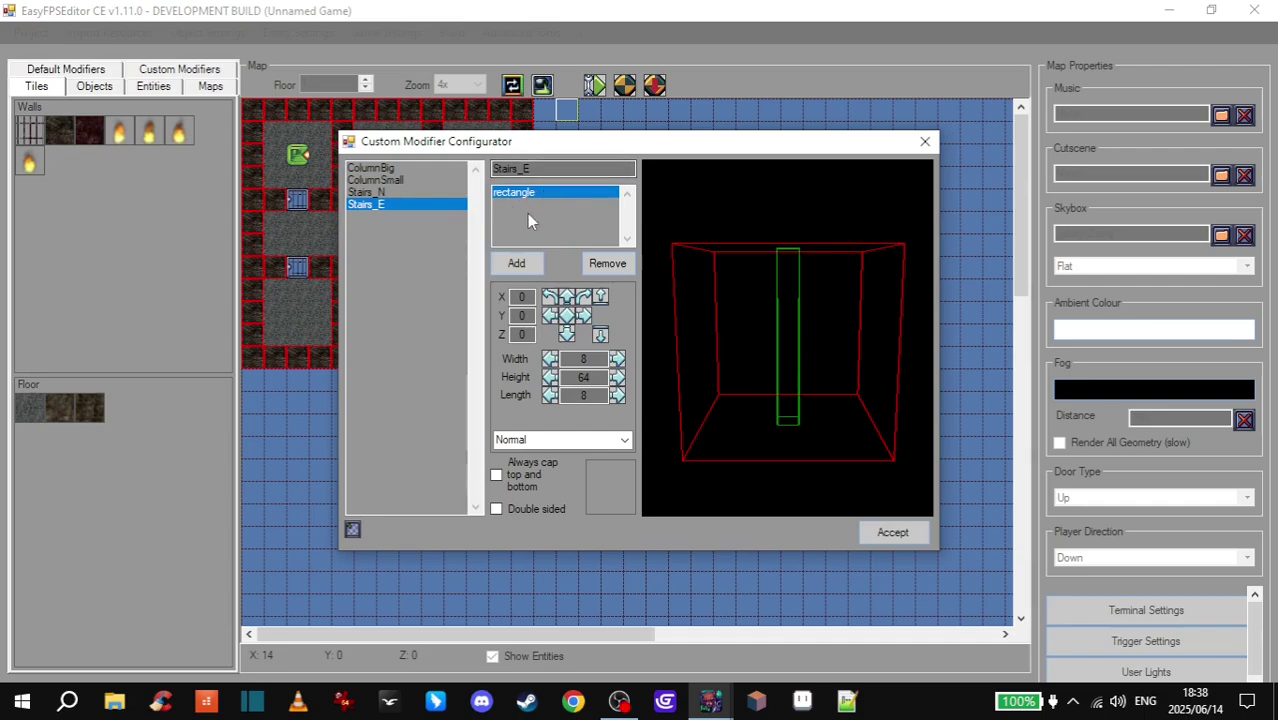
- Size the rectangle to height 8, width 64 and length 64
double_click(570, 377)
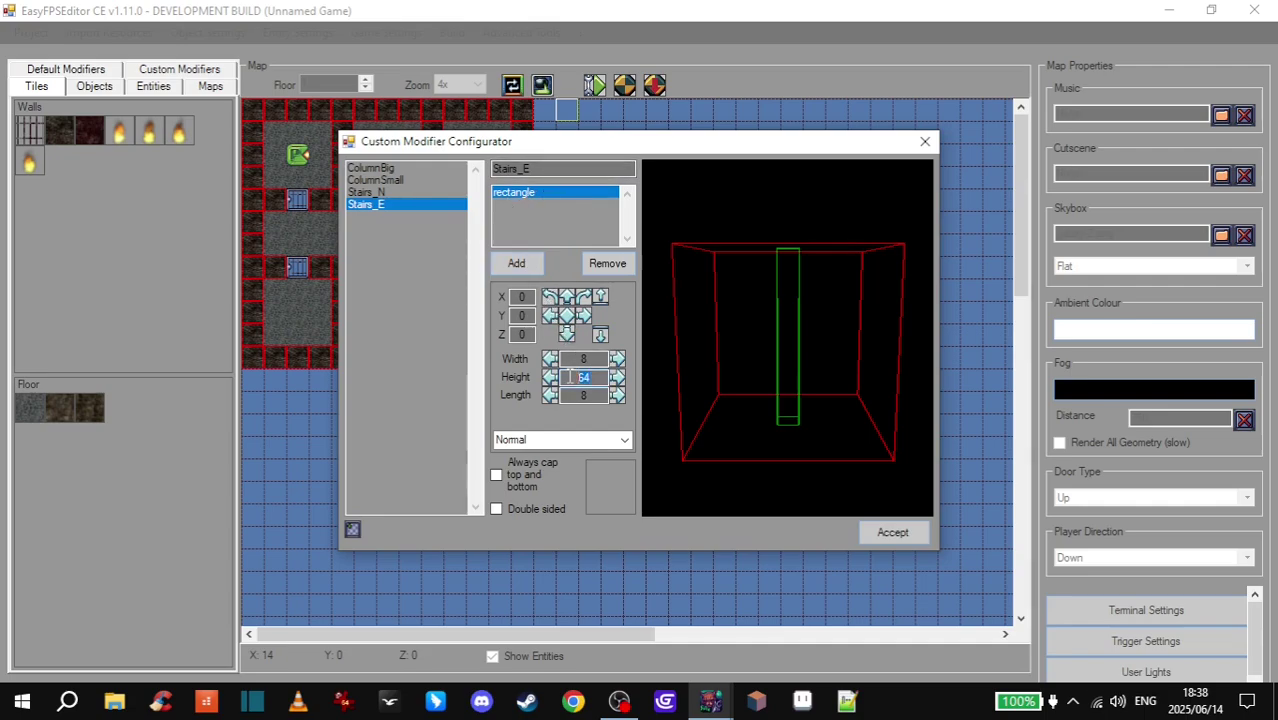
type("8")
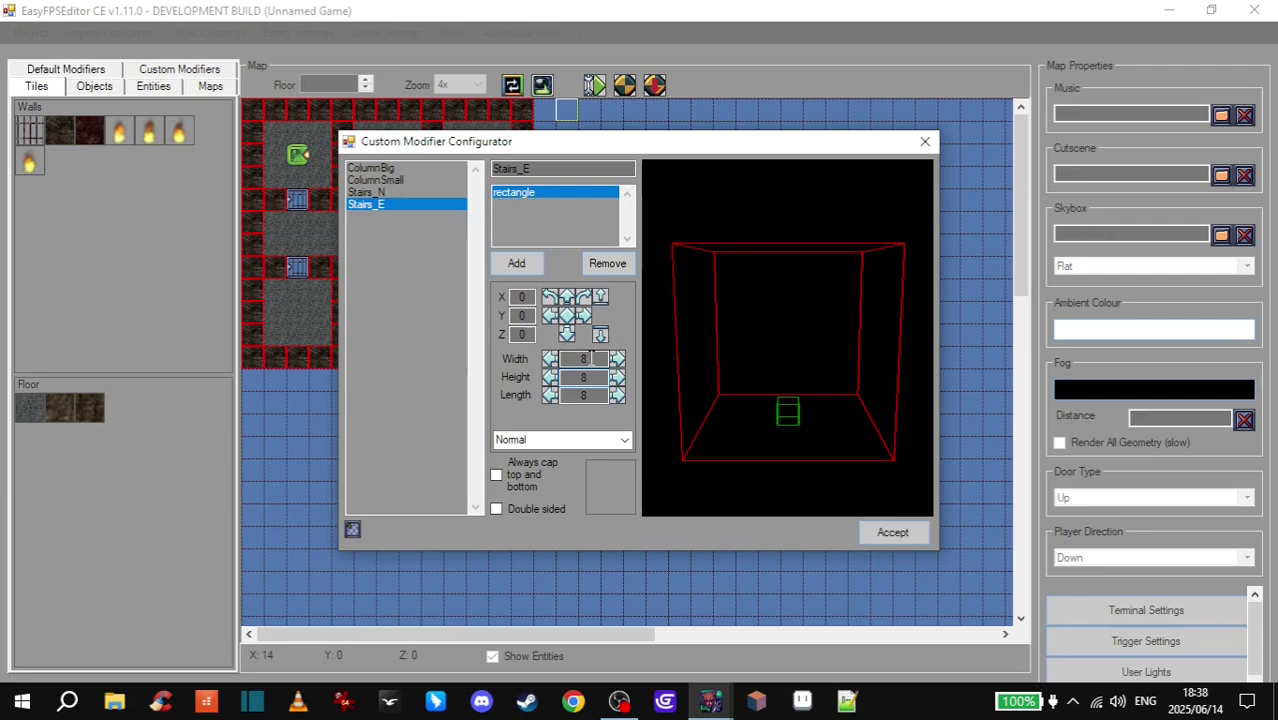
double_click(588, 358)
type("64")
double_click(580, 395)
type("64")
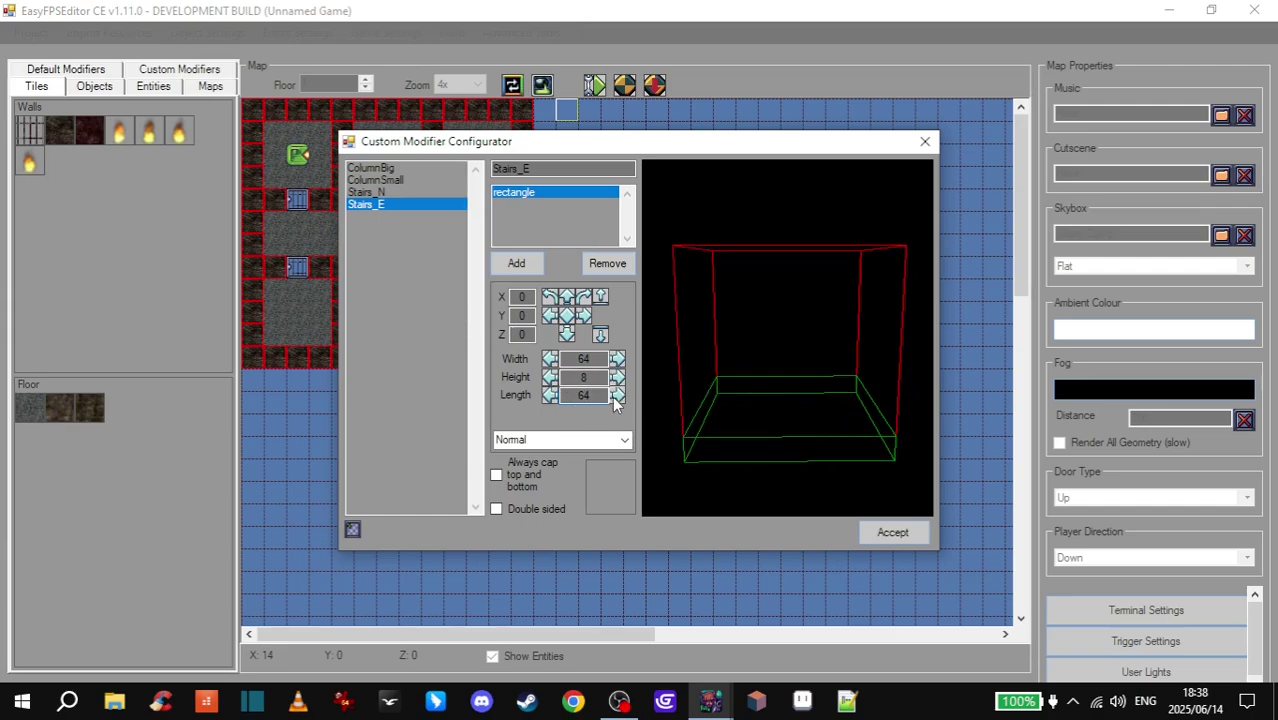
left_click(617, 360)
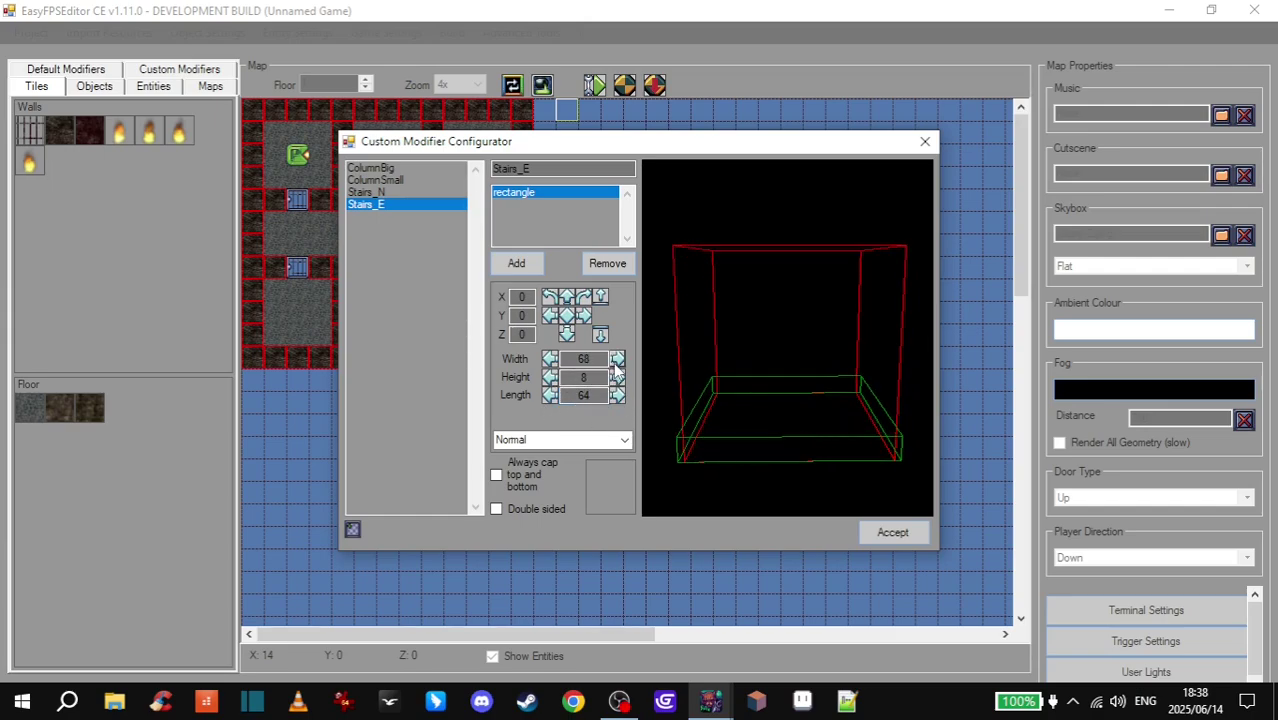
left_click(551, 360)
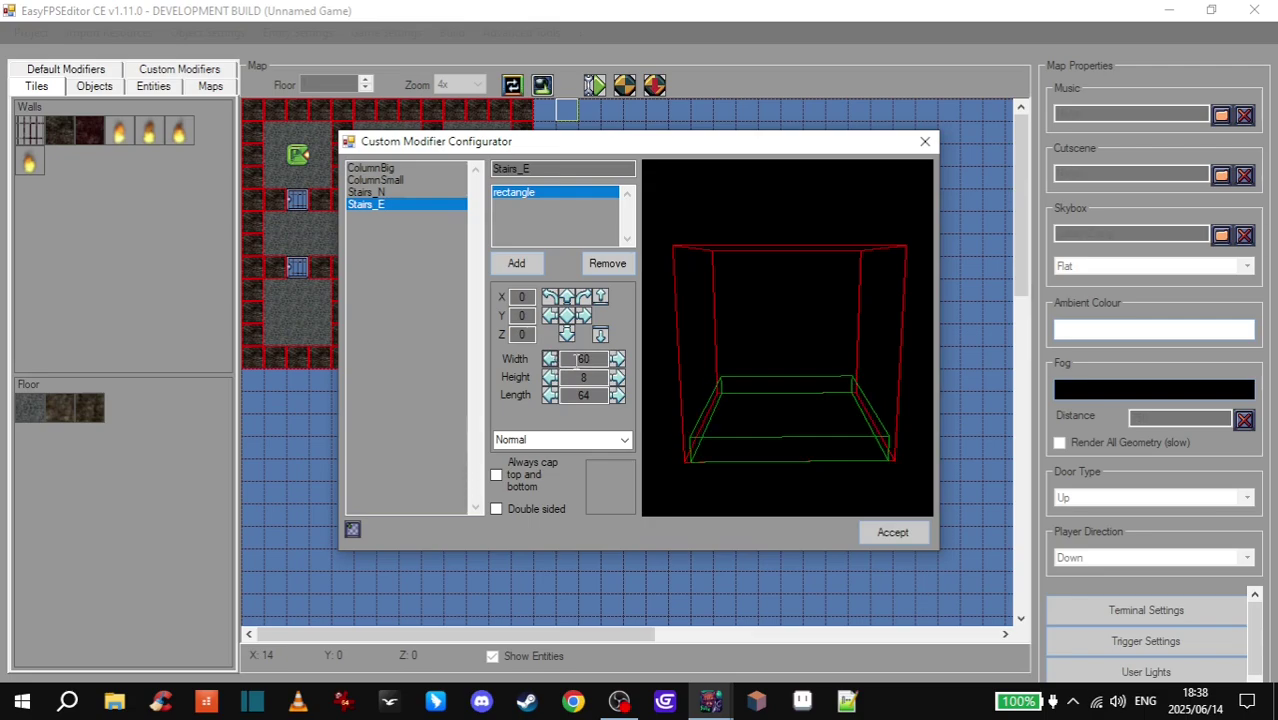
left_click(617, 362)
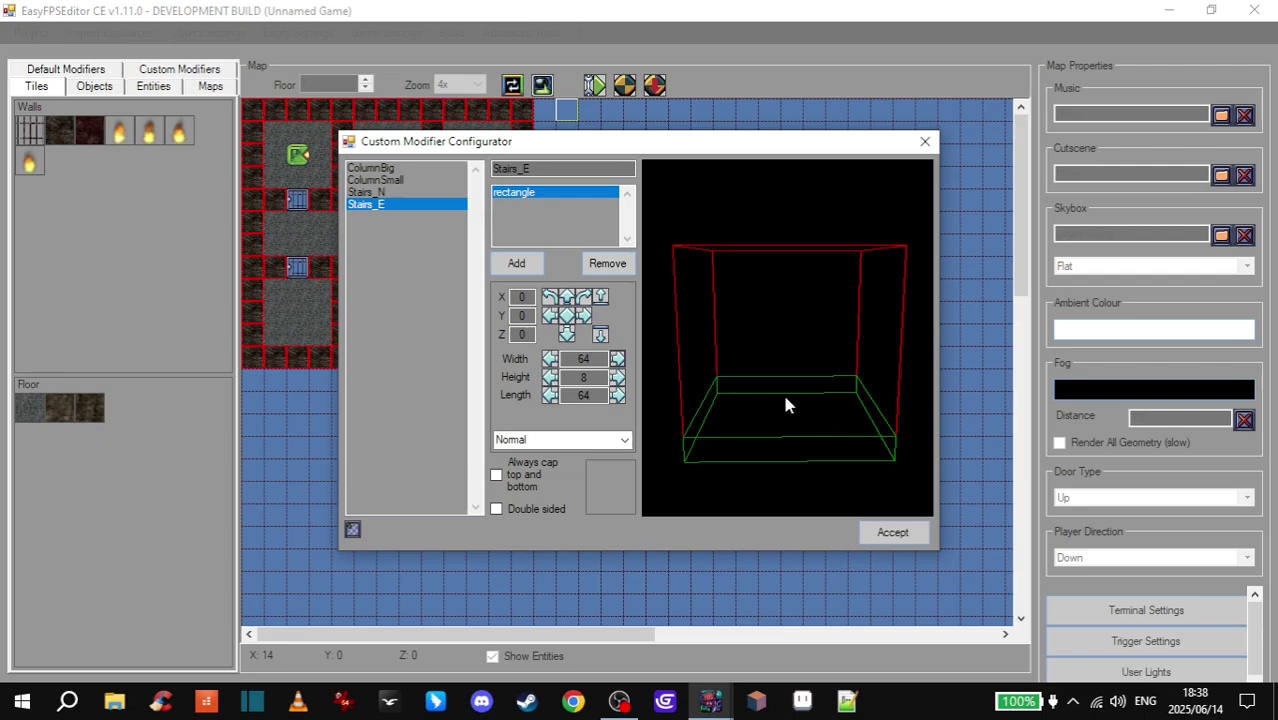
left_click(530, 265)
- Add a second rectangle sized 8 high, 64 wide, 64 long
left_click(605, 256)
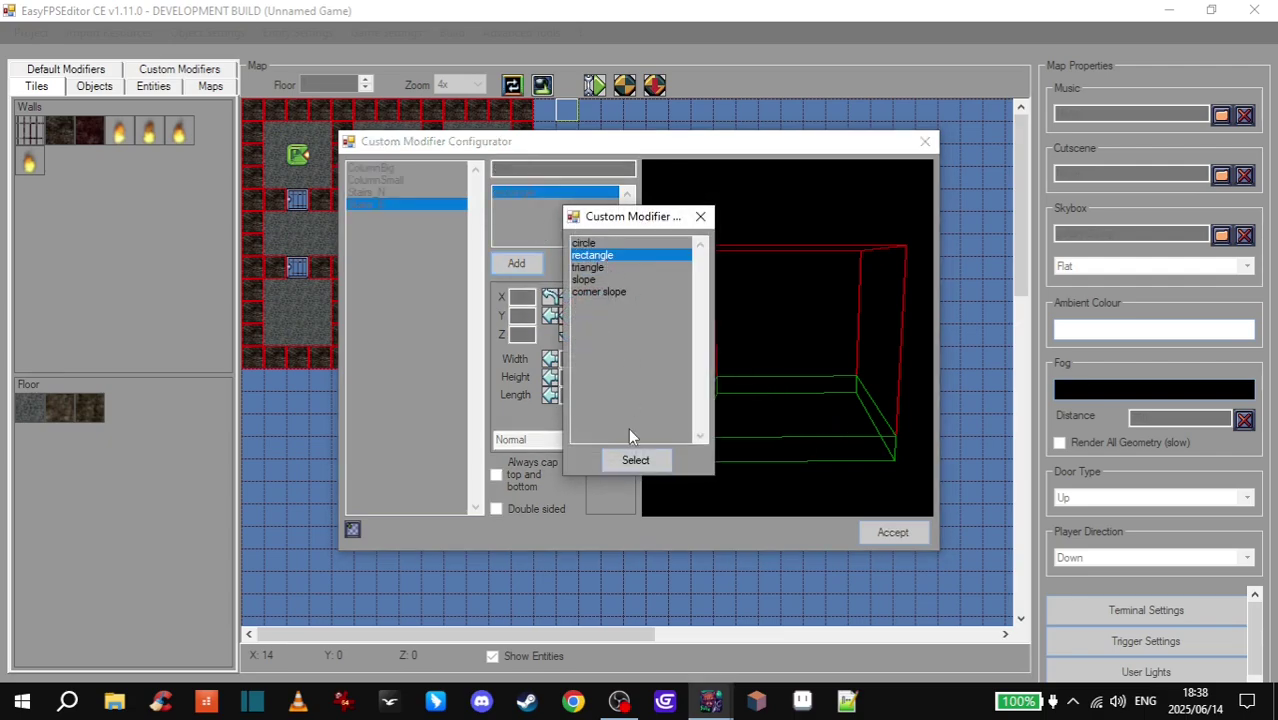
left_click(632, 453)
left_click(553, 206)
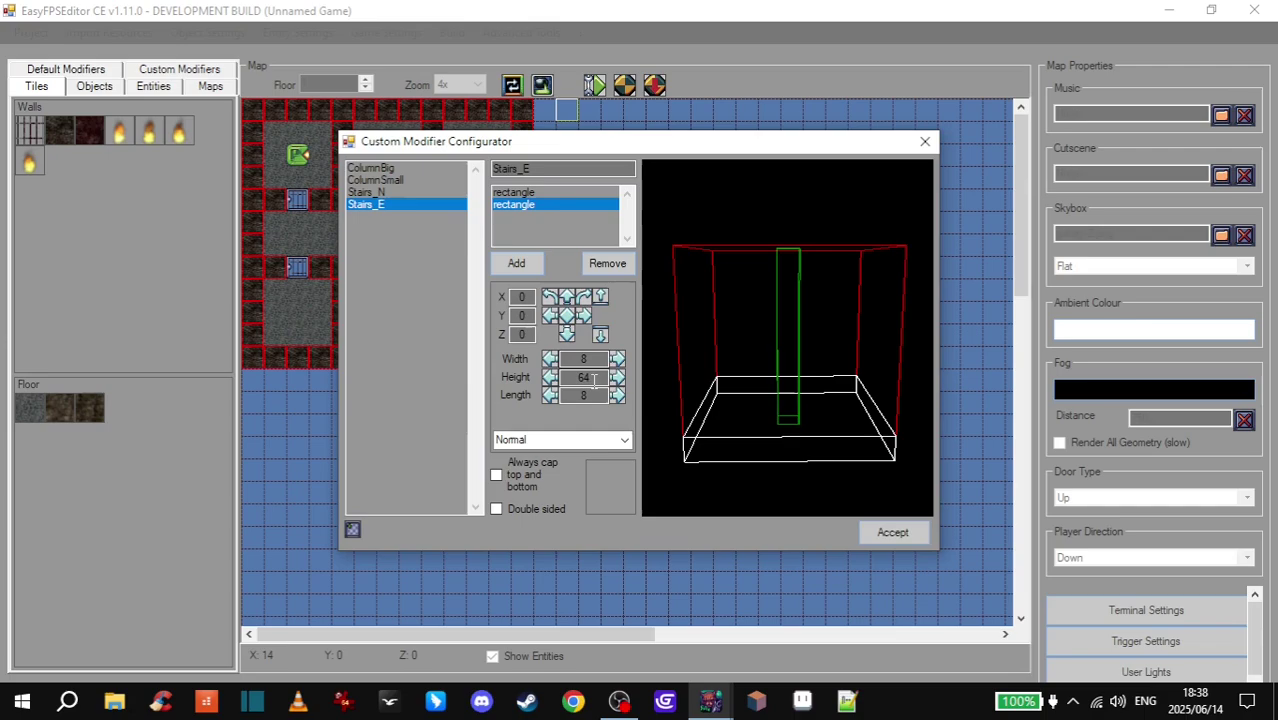
left_click_drag(603, 377, 566, 378)
type("8")
type("64")
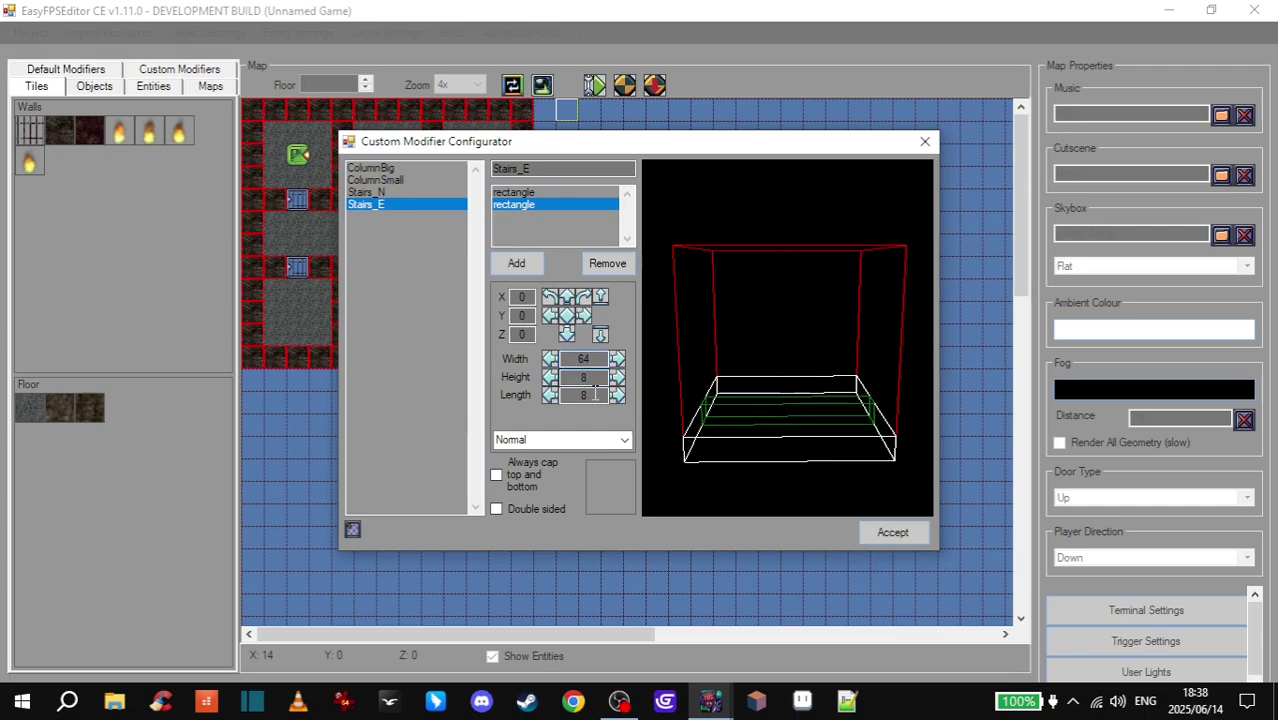
type("64")
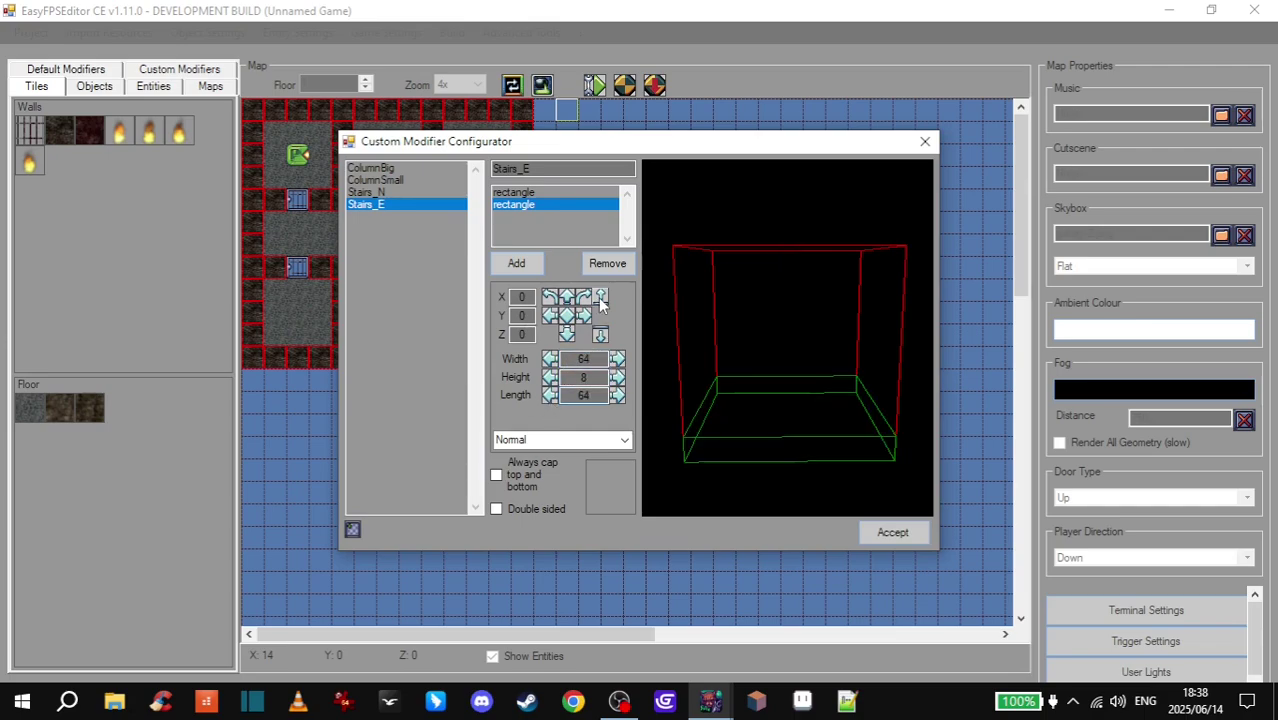
- Raise the second slab to Y 8, narrow it to 56 and shift it to X 4
left_click(601, 303)
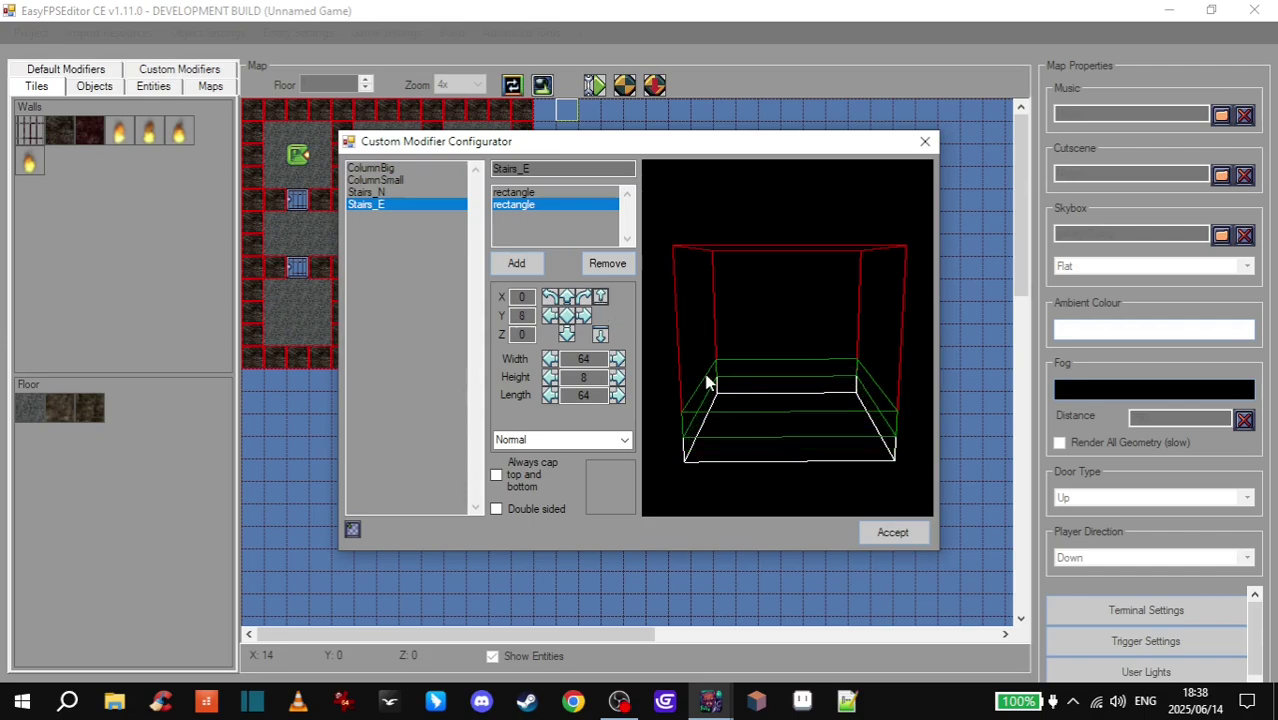
mouse_move(705, 377)
left_mouse_down()
mouse_move(755, 399)
mouse_move(738, 444)
left_mouse_up()
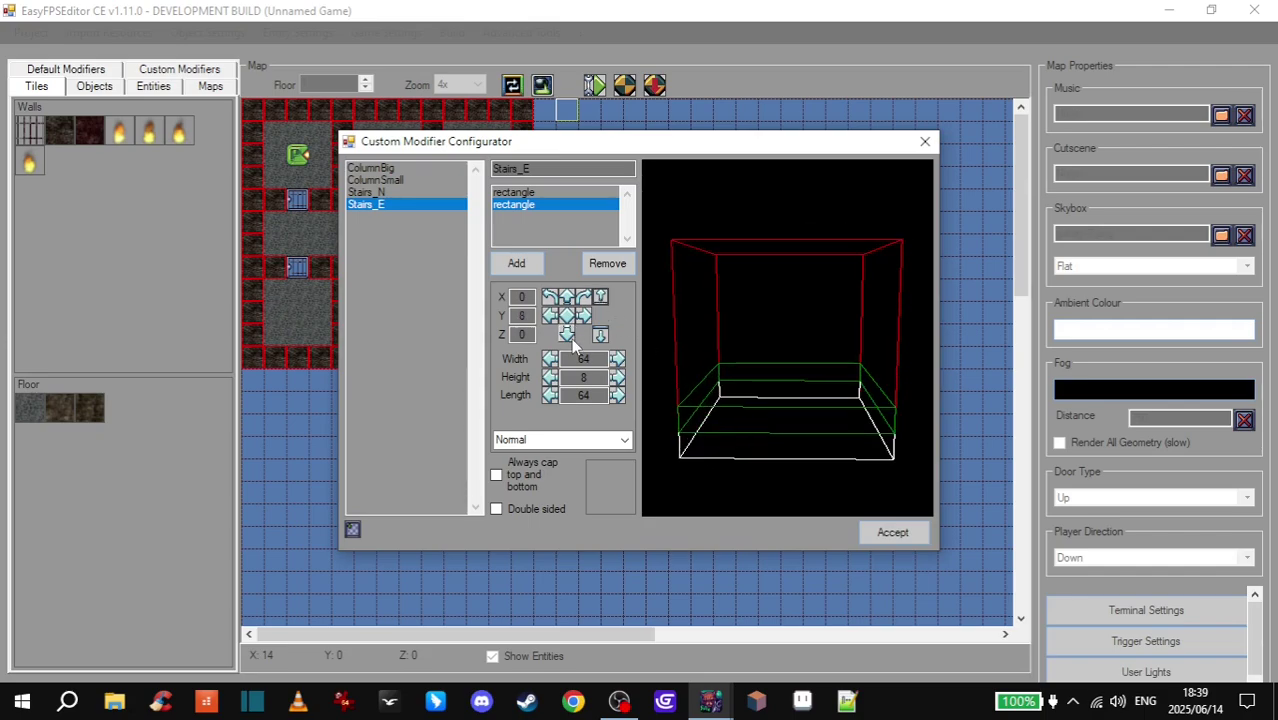
left_click(551, 361)
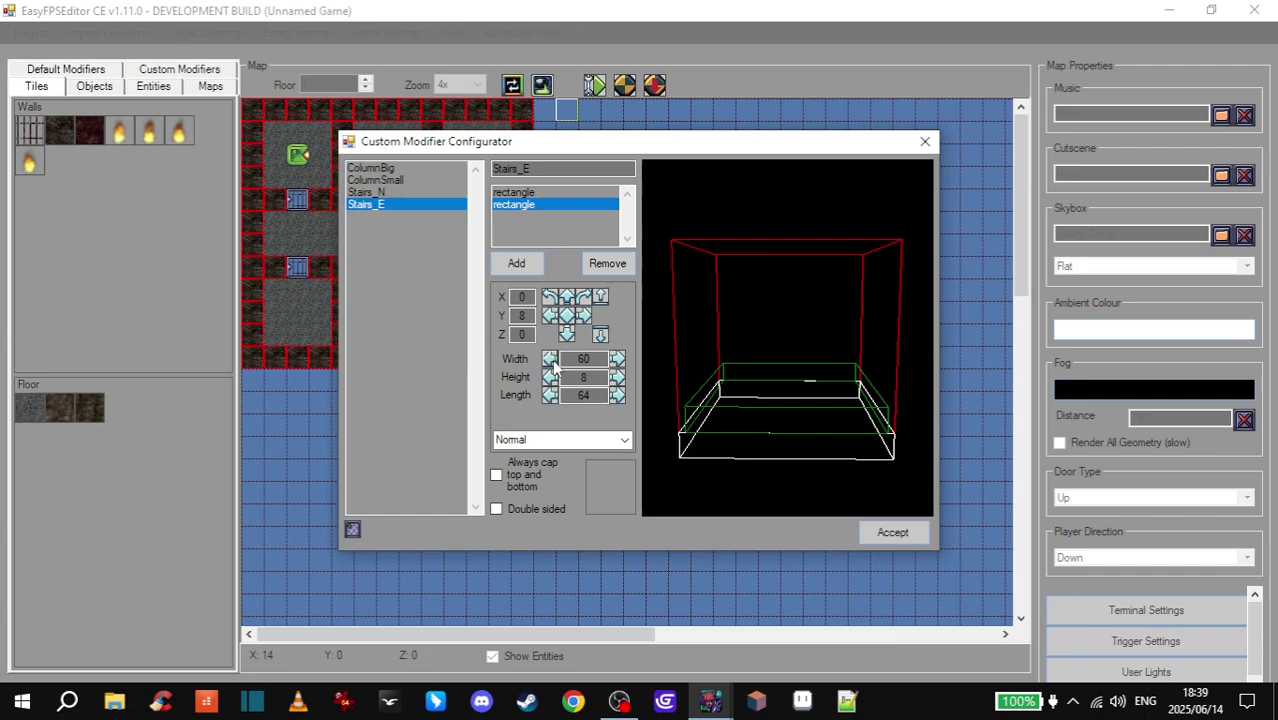
left_click(583, 315)
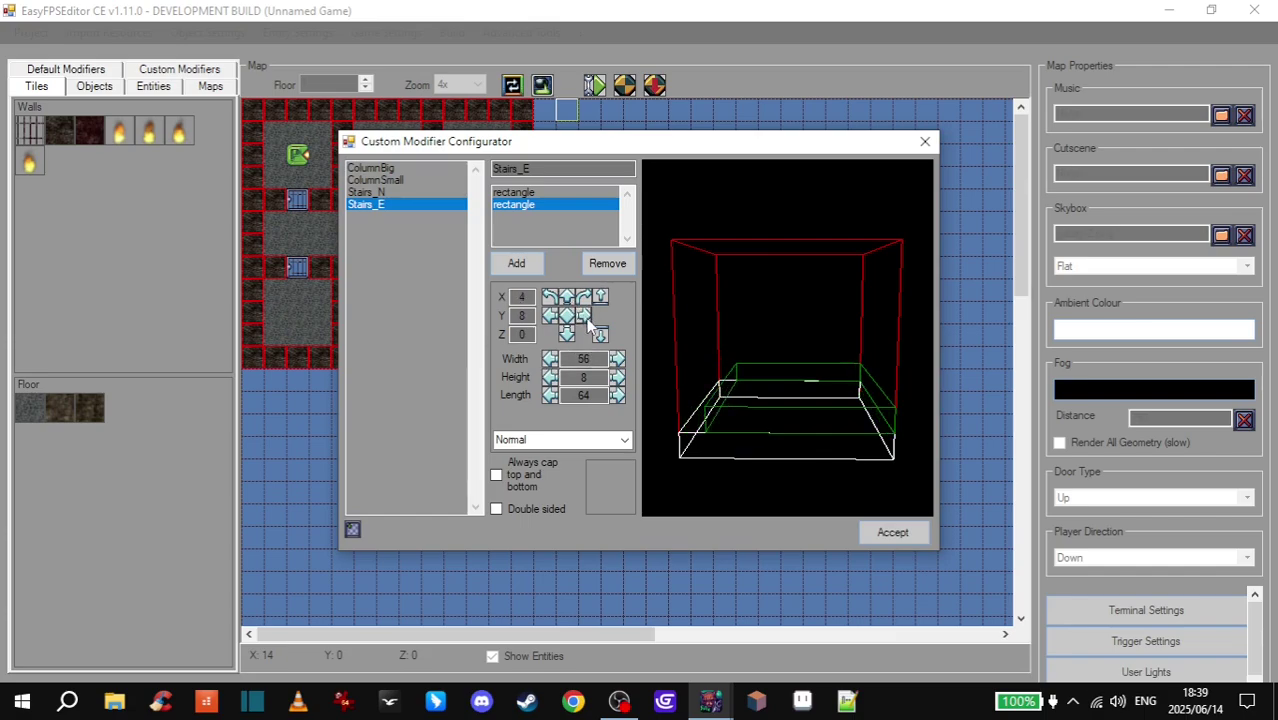
mouse_move(738, 368)
left_mouse_down()
mouse_move(785, 374)
mouse_move(759, 374)
mouse_move(765, 414)
mouse_move(780, 415)
mouse_move(770, 410)
left_mouse_up()
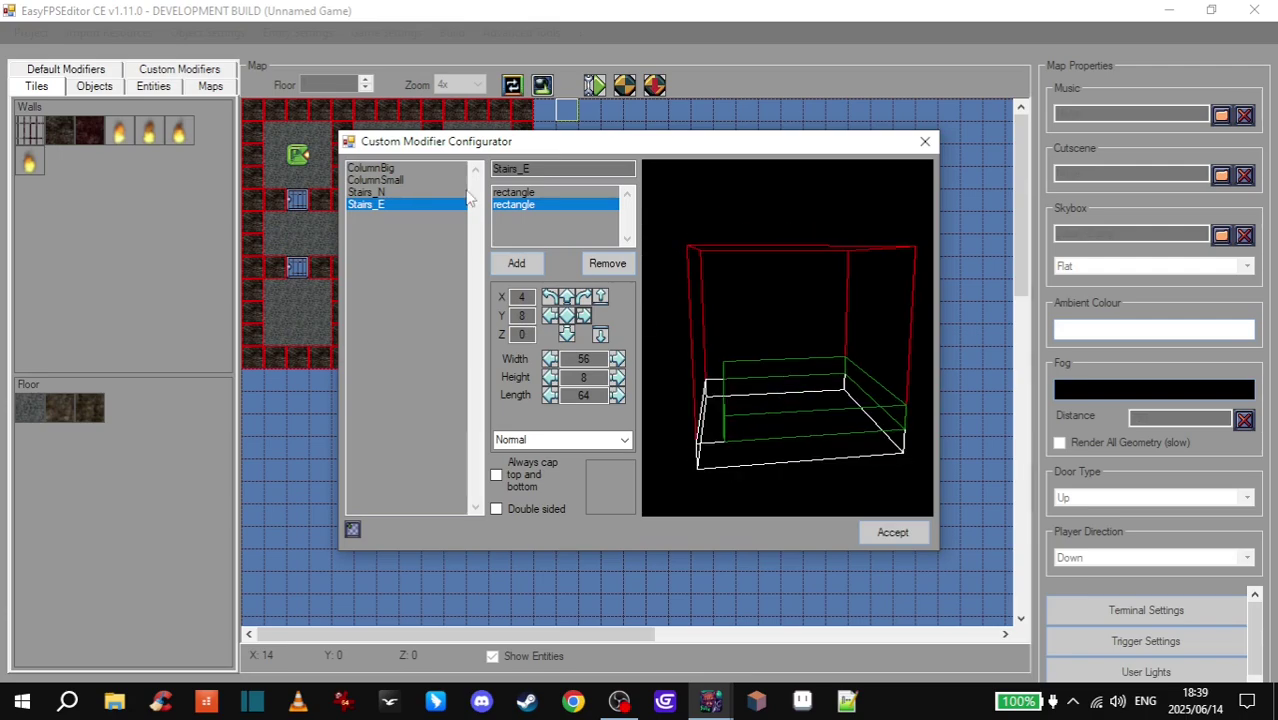
- Add a third rectangle sized 8 high, 64 wide, 64 long
left_click(516, 263)
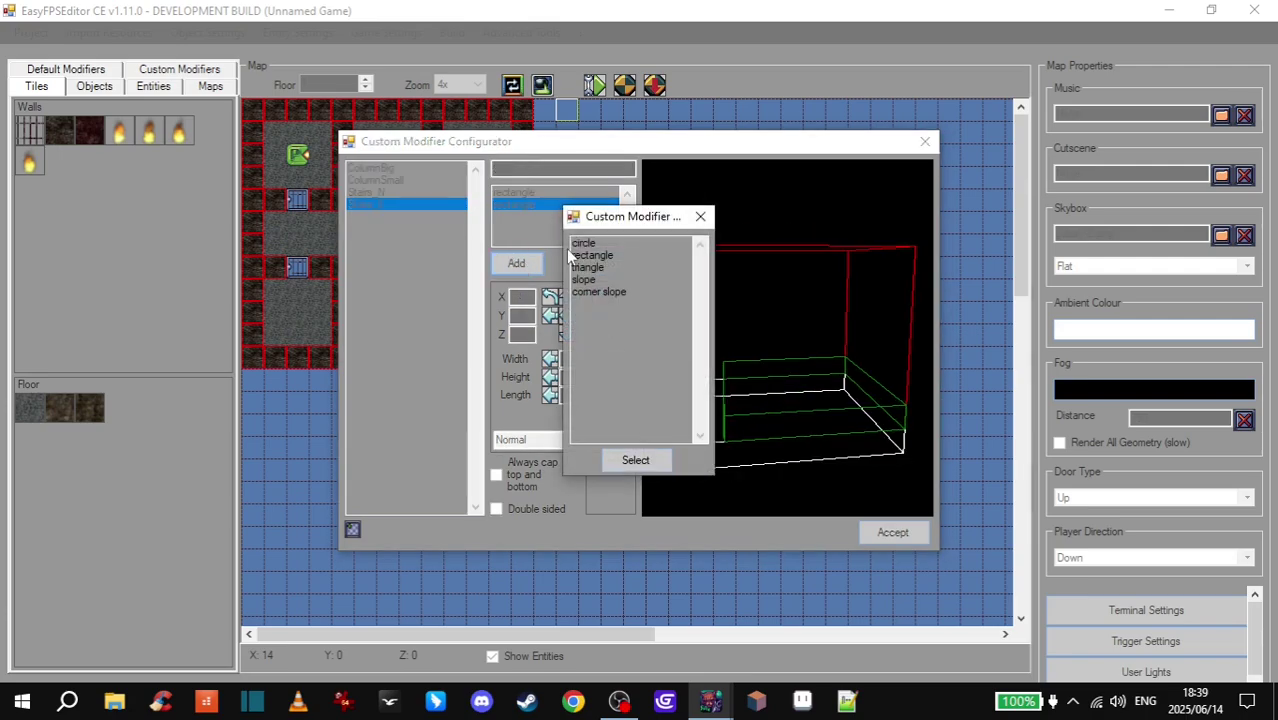
left_click(636, 459)
left_click(526, 215)
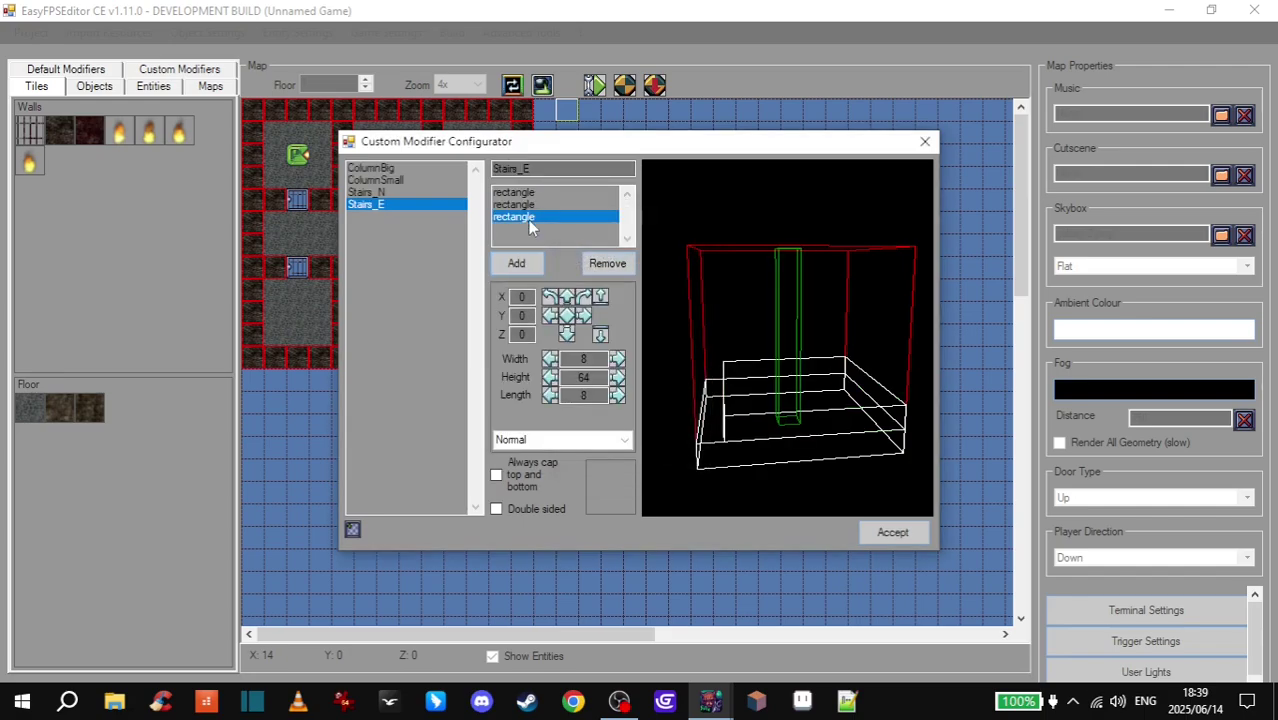
double_click(594, 374)
type("8")
double_click(583, 358)
type("64")
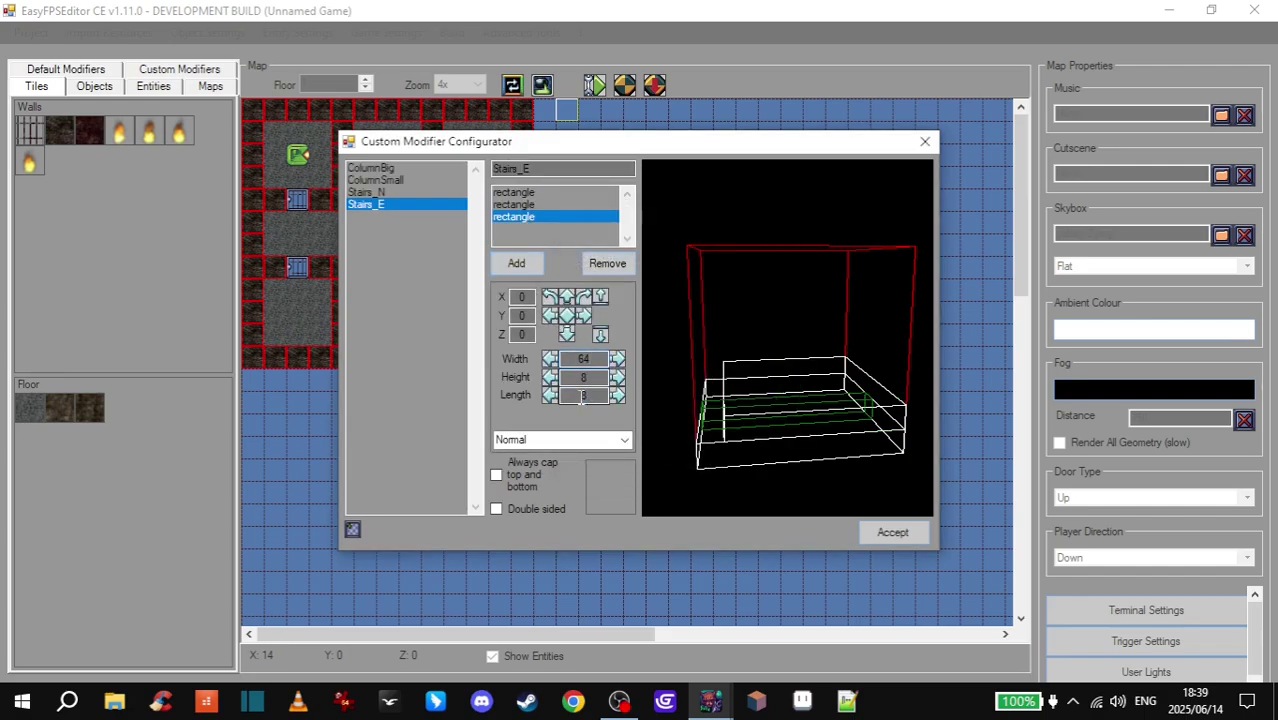
double_click(583, 395)
type("64")
- Raise the third slab to Y 16, narrow it to 48 and shift it to X 8
left_click(600, 297)
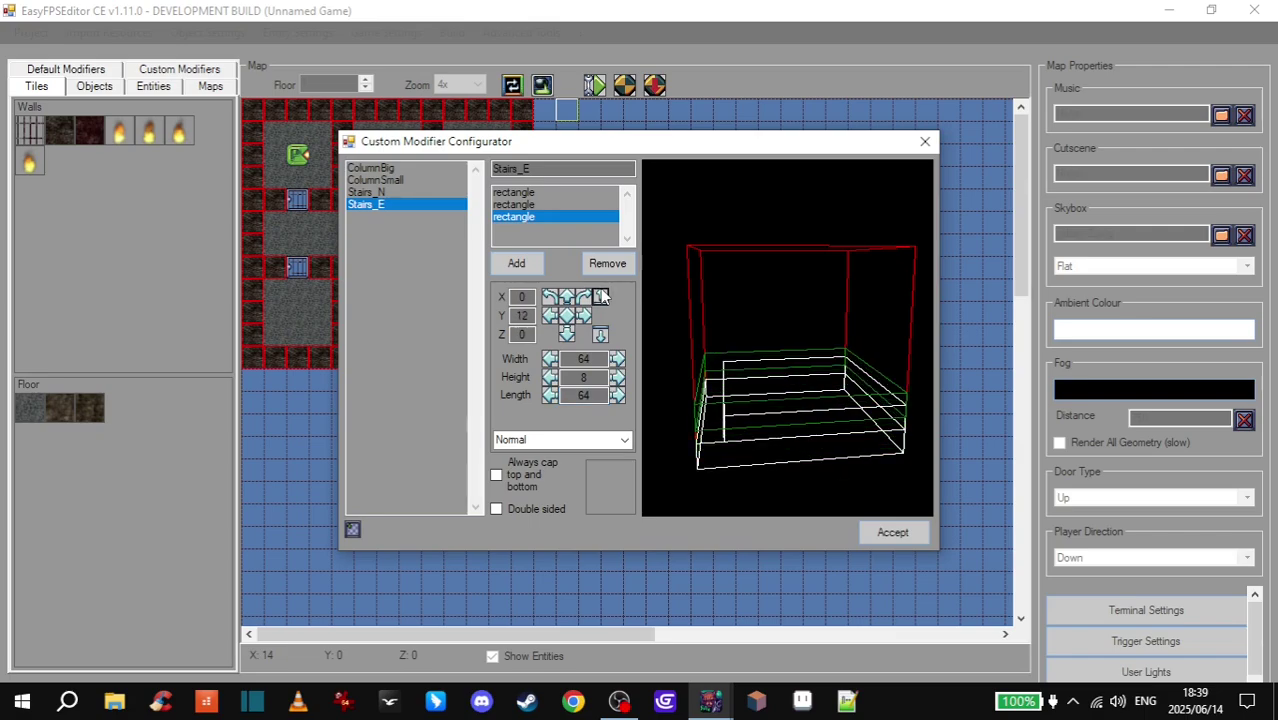
left_click(600, 297)
left_click(551, 360)
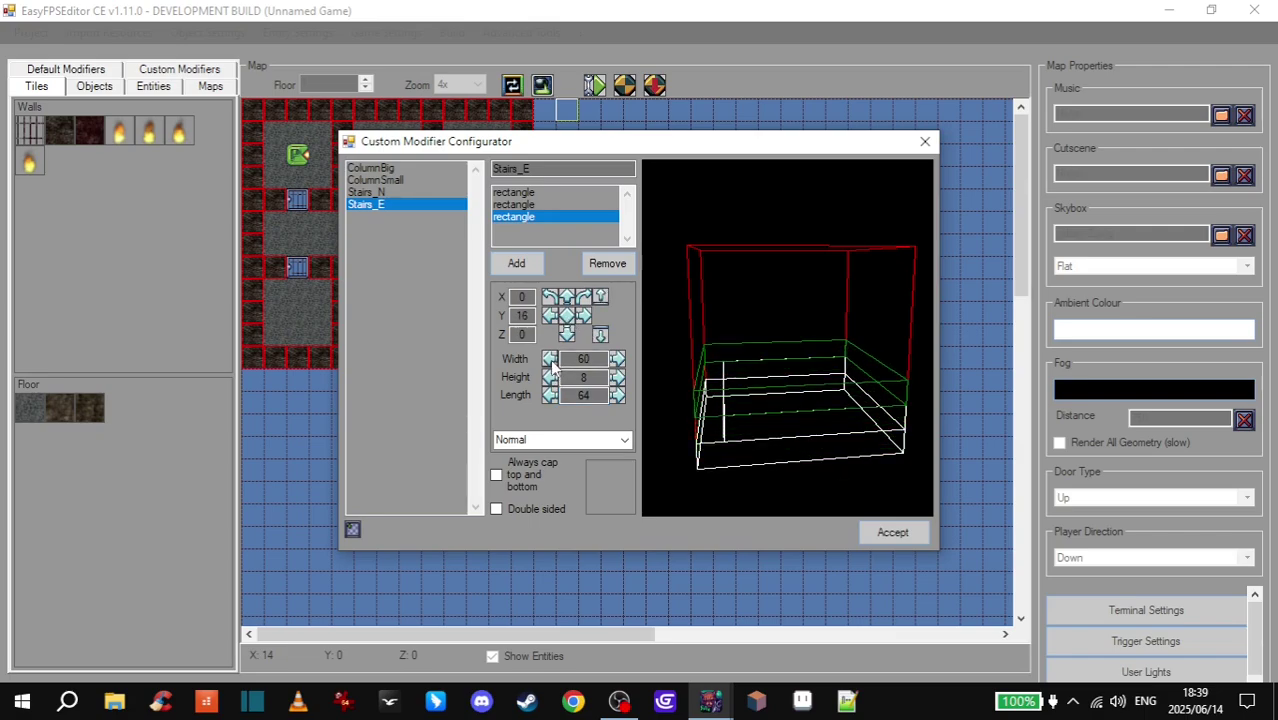
left_click(587, 316)
left_click(587, 316)
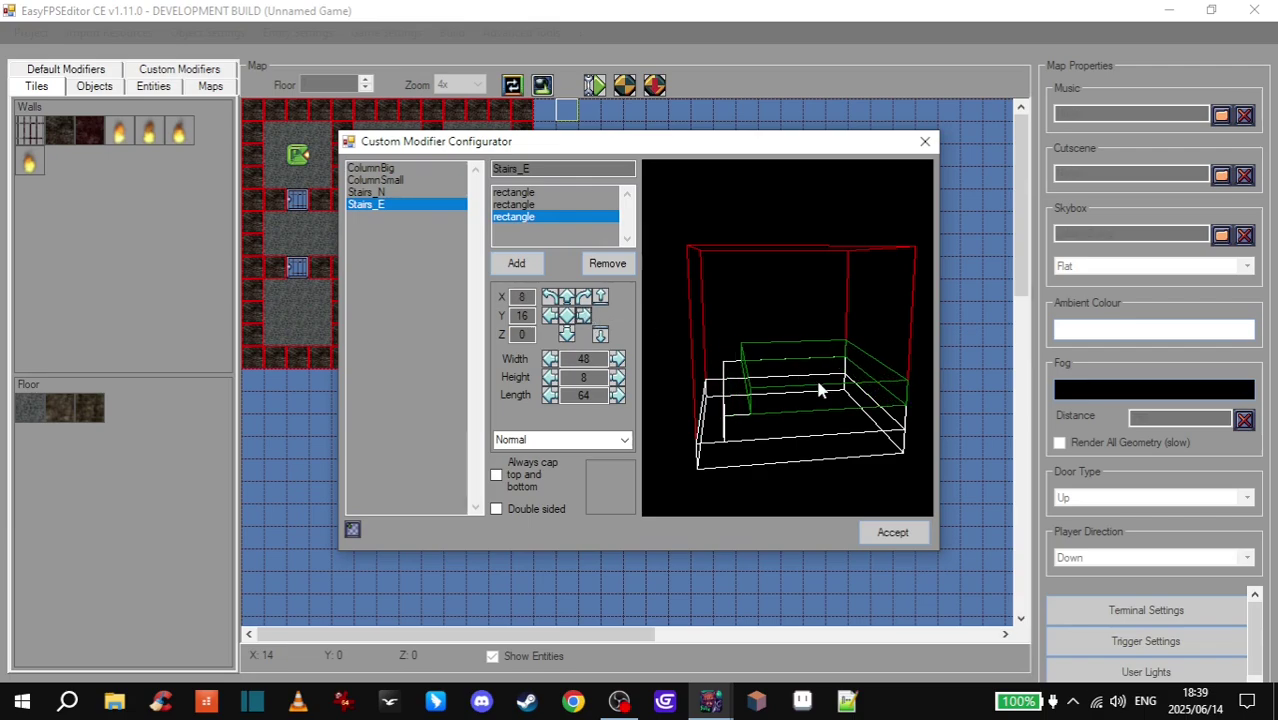
mouse_move(822, 383)
left_mouse_down()
mouse_move(856, 420)
mouse_move(880, 393)
mouse_move(708, 442)
left_mouse_up()
left_click_drag(793, 414, 782, 414)
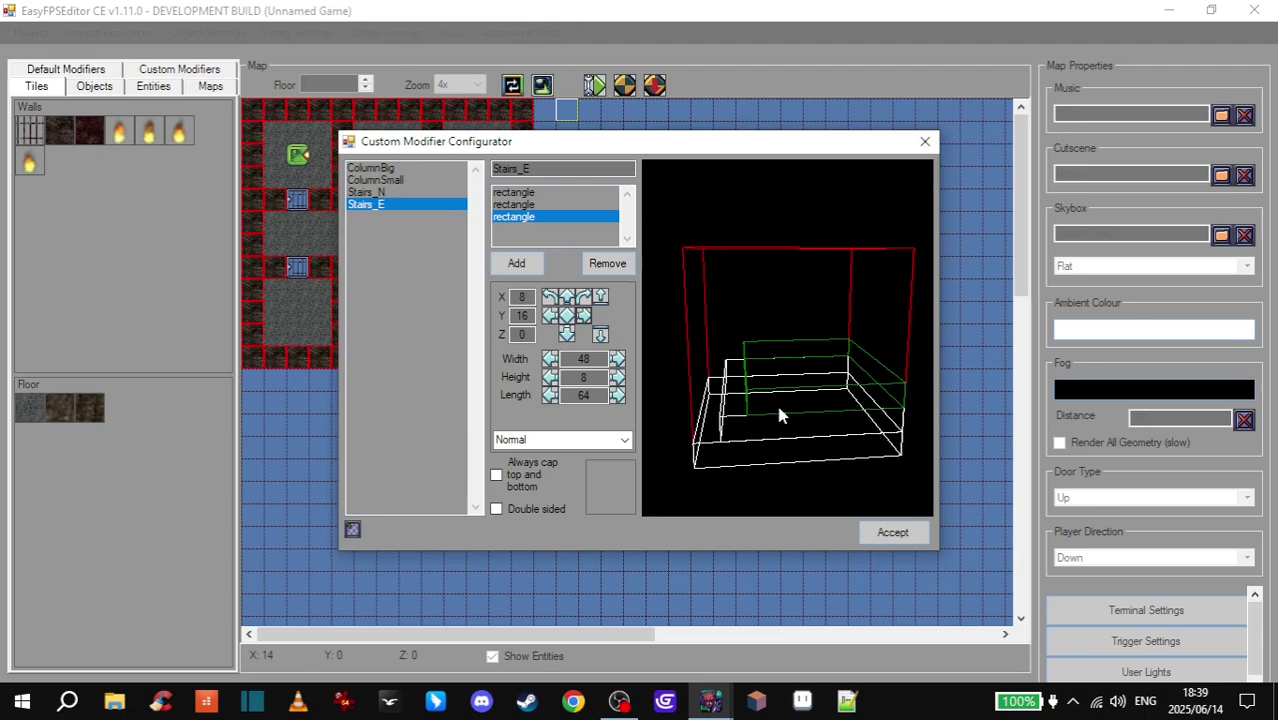
- Add a fourth rectangle sized 8 high, 64 wide, 64 long
left_click(516, 263)
left_click(585, 262)
left_click(651, 467)
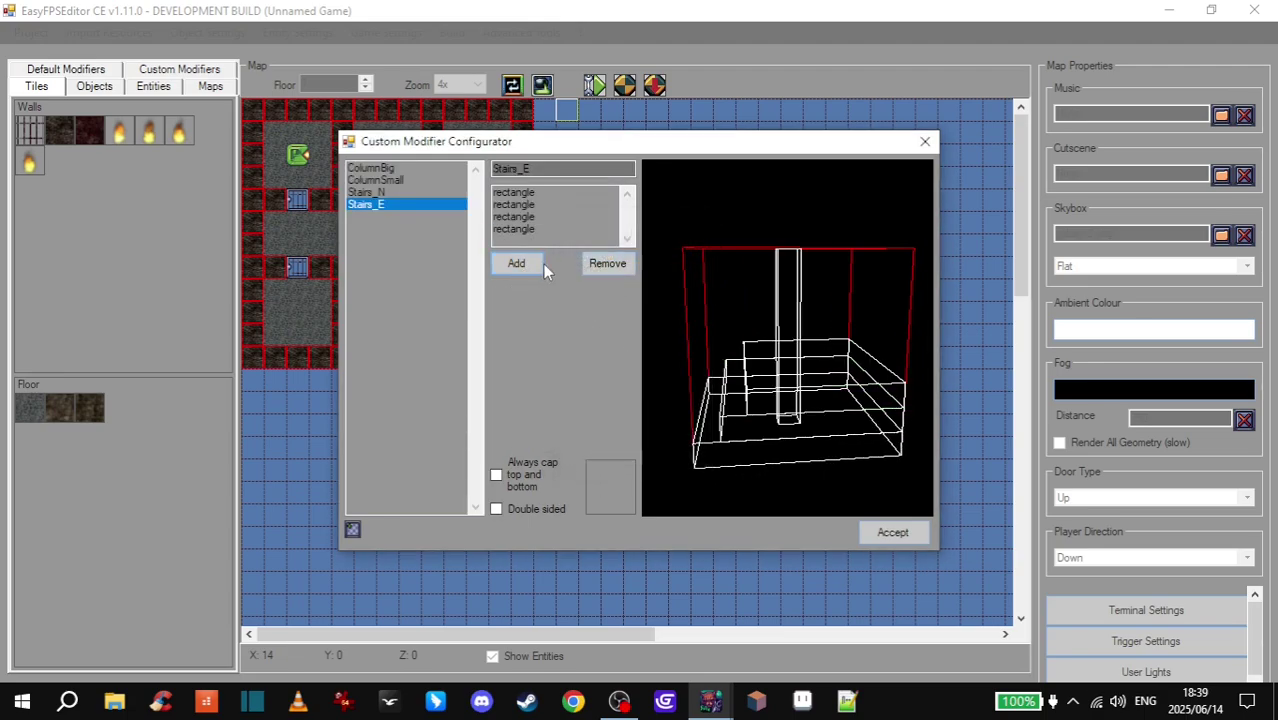
left_click(535, 229)
double_click(602, 377)
type("8")
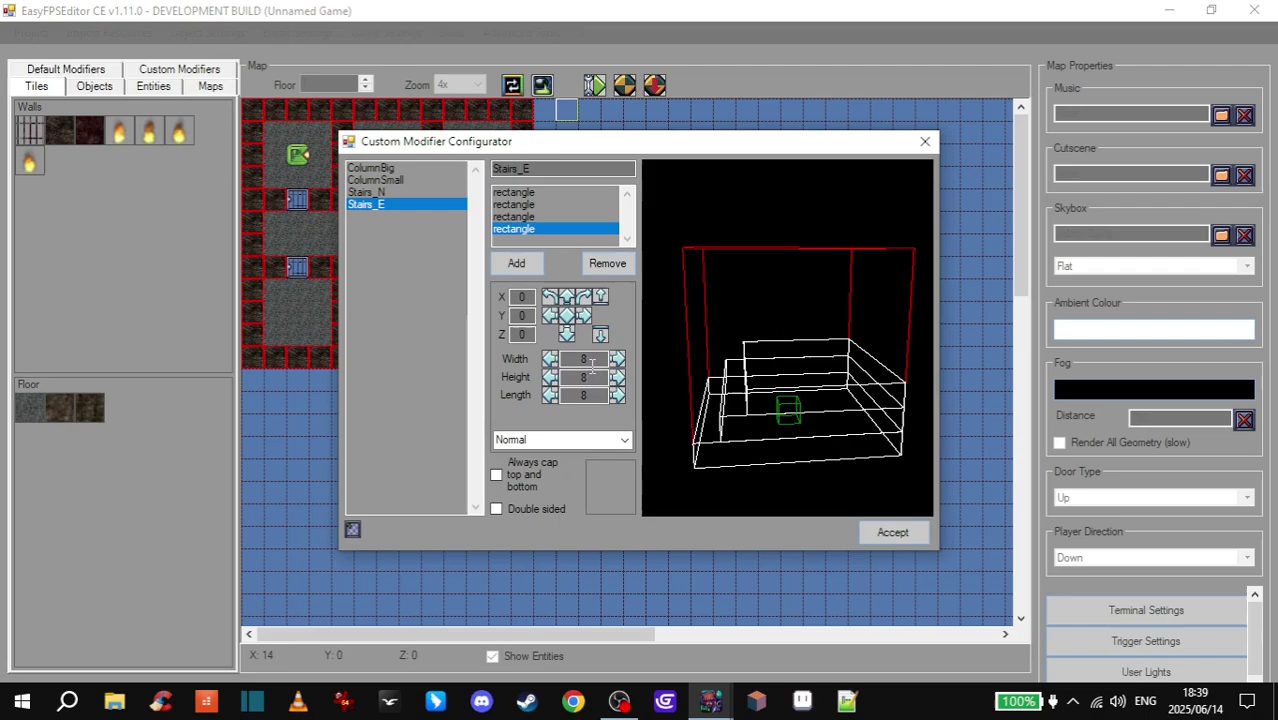
type("4")
key("Tab")
key("Tab")
type("64")
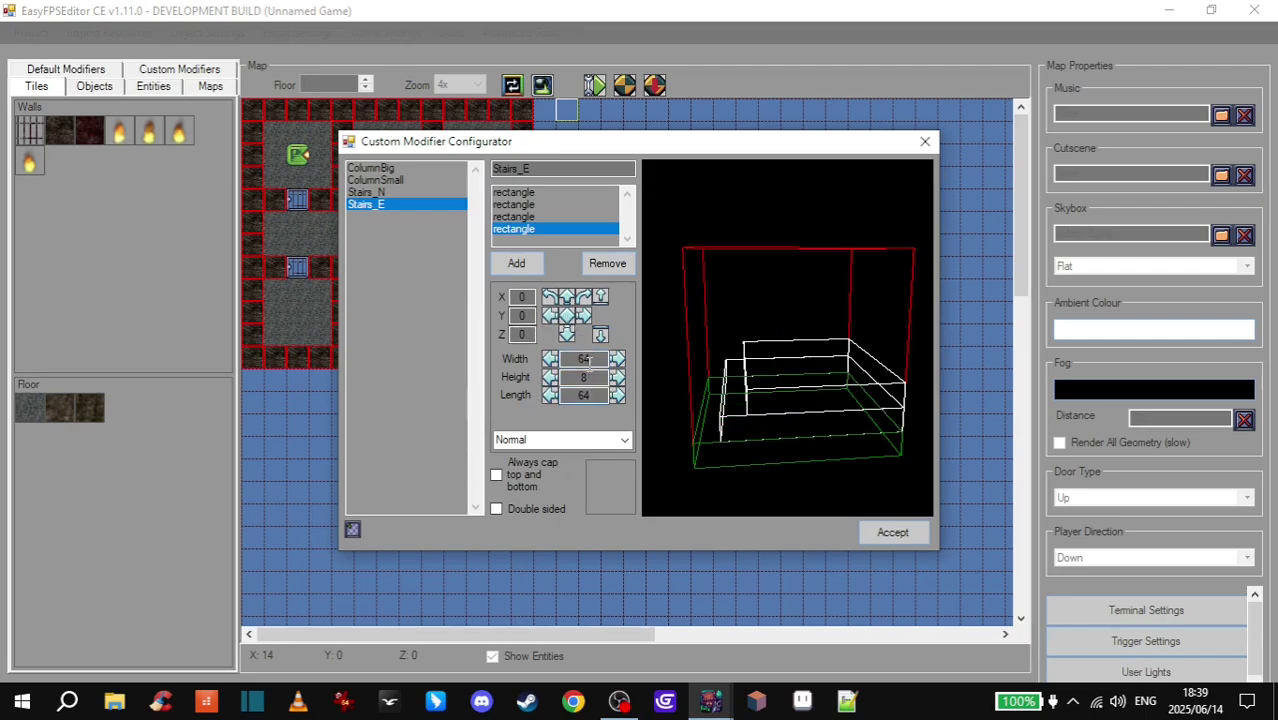
- Raise the fourth slab to Y 24, narrow it to 40 and shift it to X 12
left_click(600, 297)
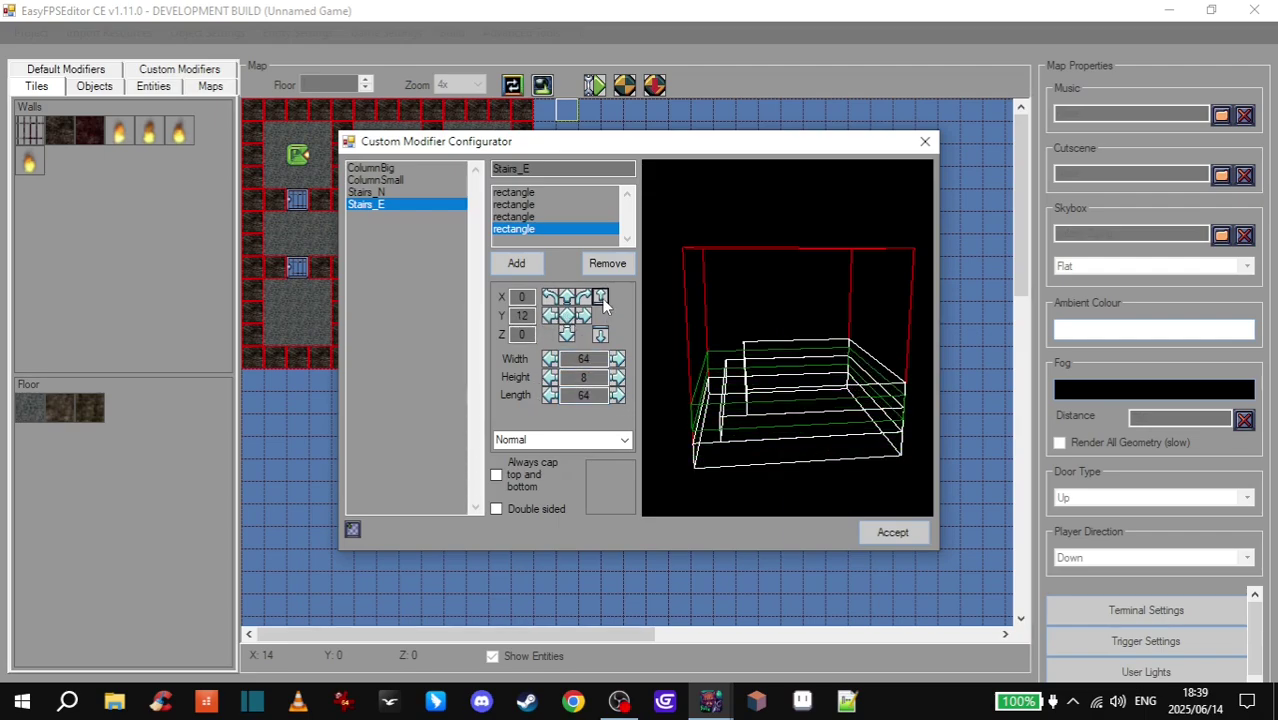
left_click(601, 298)
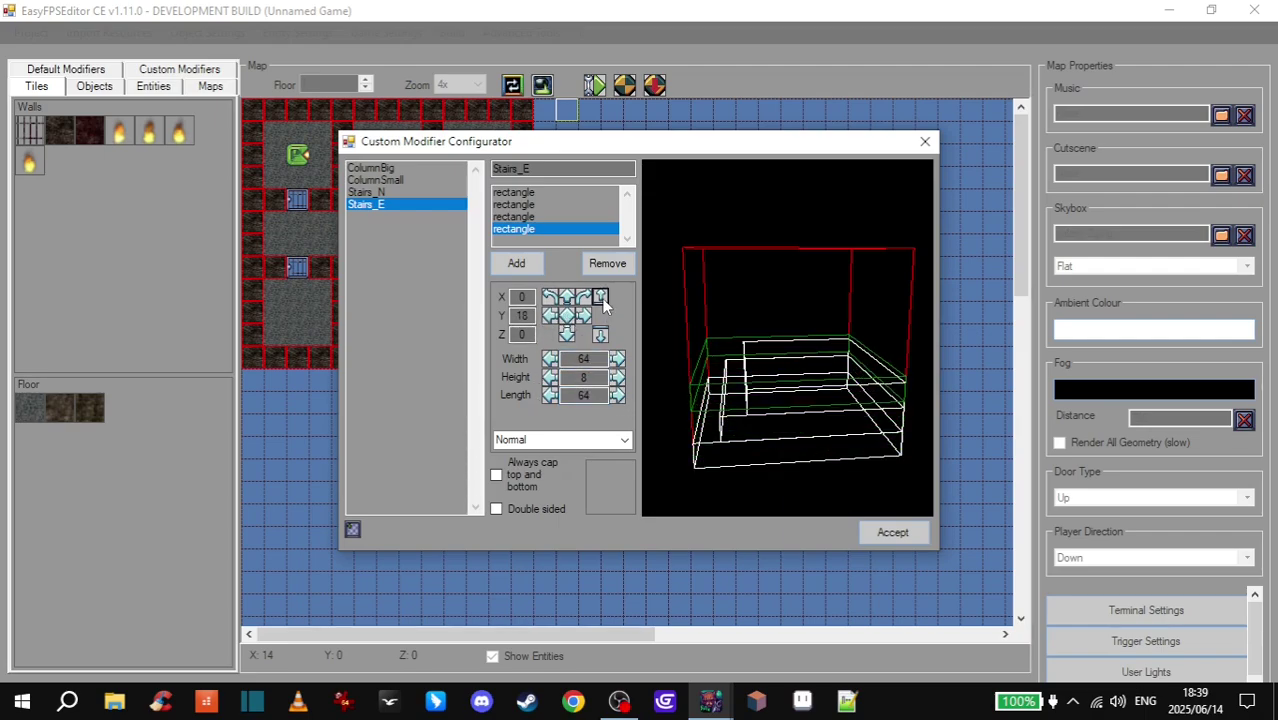
left_click(550, 360)
left_click(551, 360)
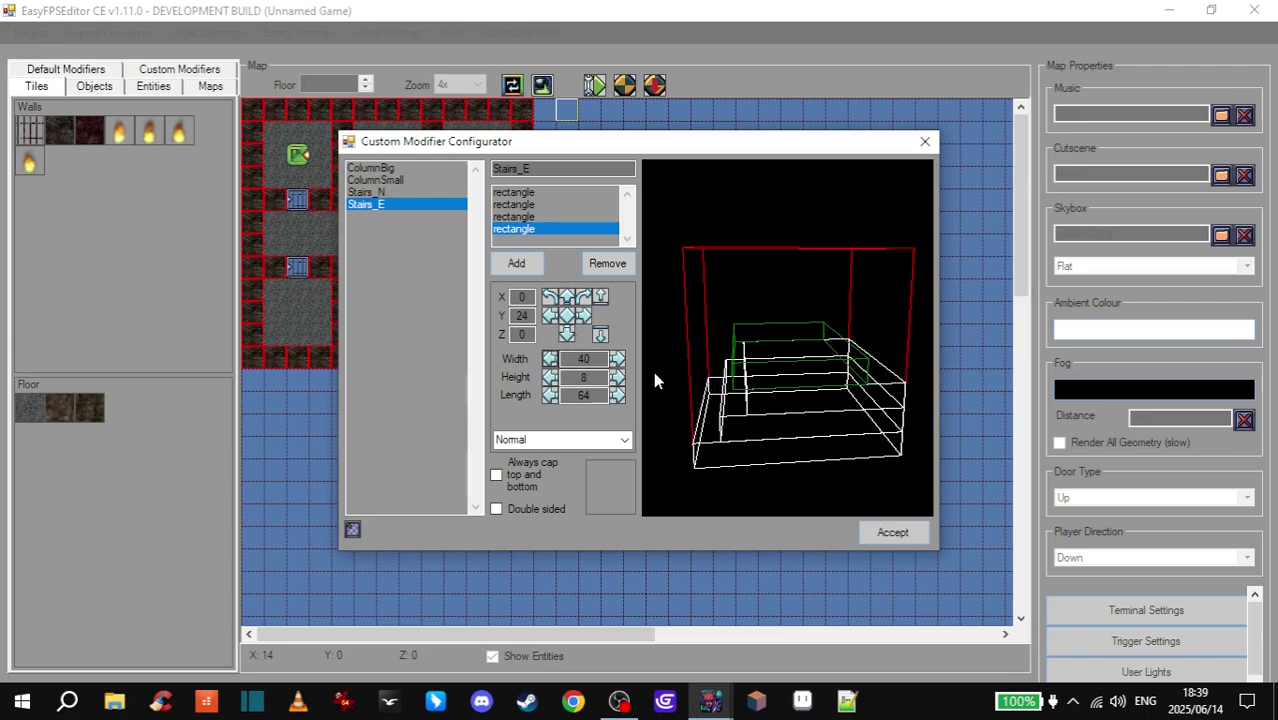
left_click(584, 315)
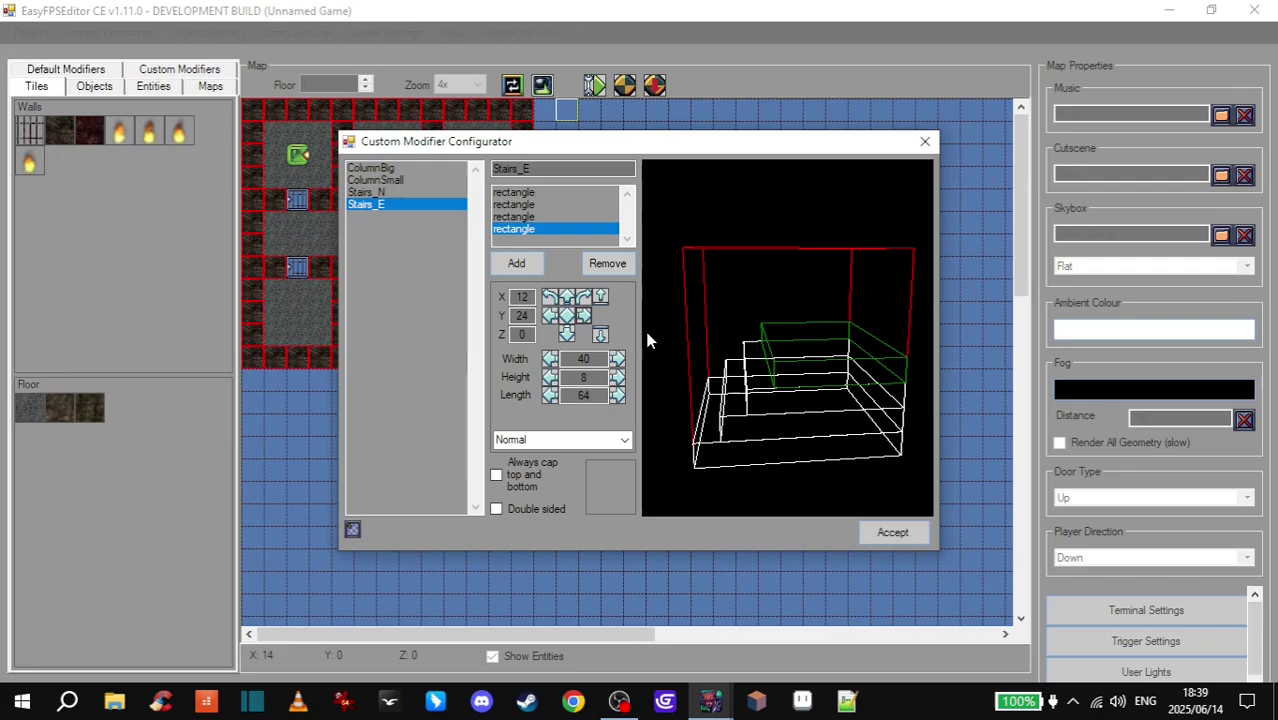
mouse_move(822, 410)
left_mouse_down()
mouse_move(856, 405)
mouse_move(805, 415)
left_mouse_up()
- Add a fifth rectangle sized 8 high, 64 wide, 64 long
left_click(519, 263)
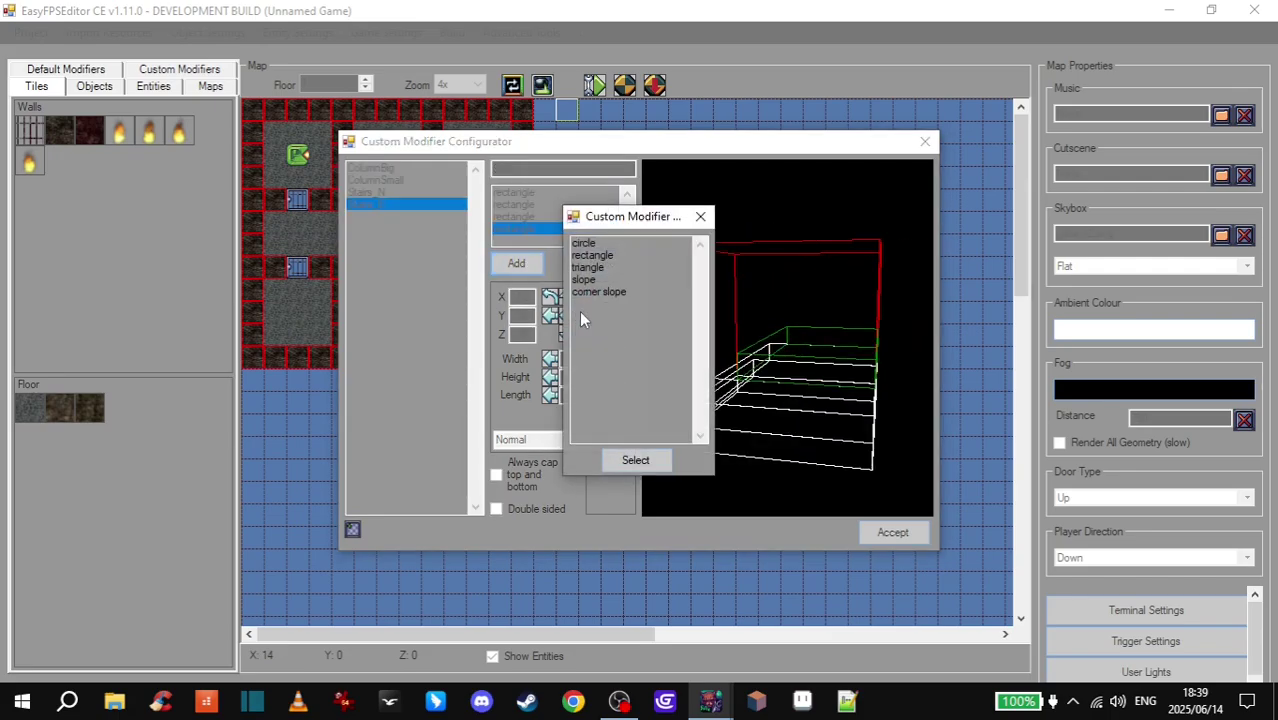
left_click(636, 461)
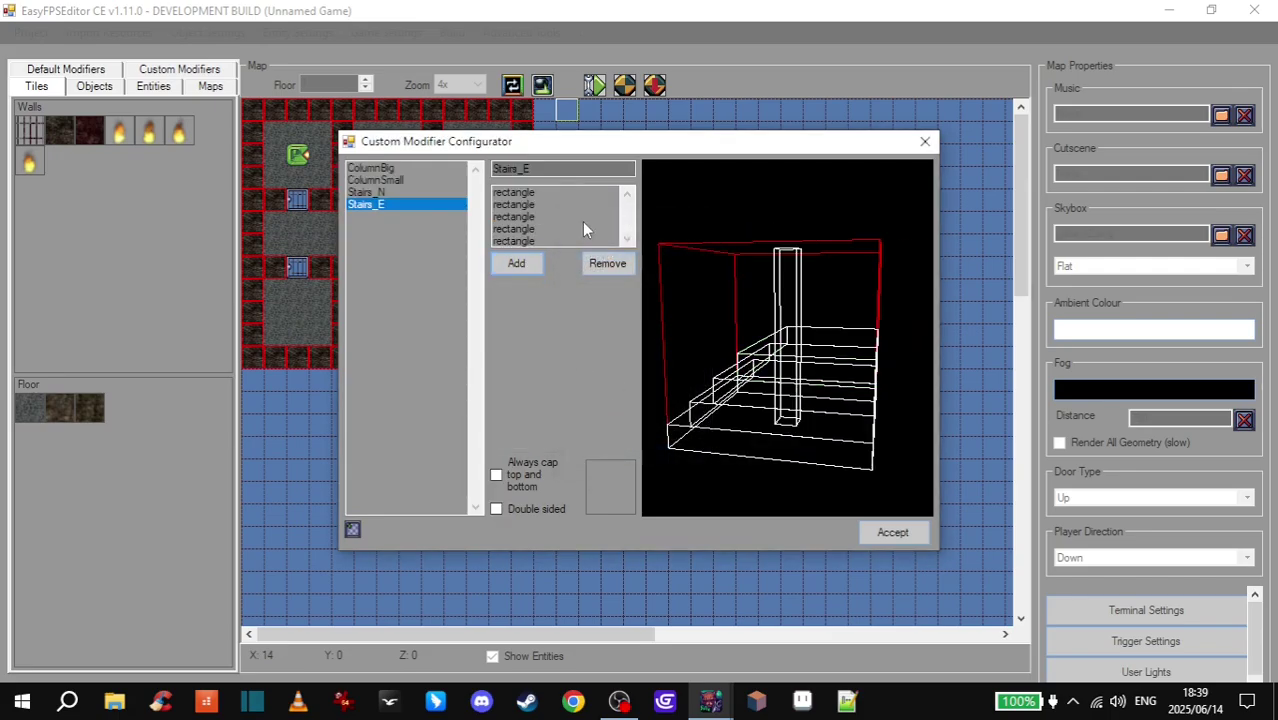
left_click(563, 241)
double_click(583, 377)
type("8")
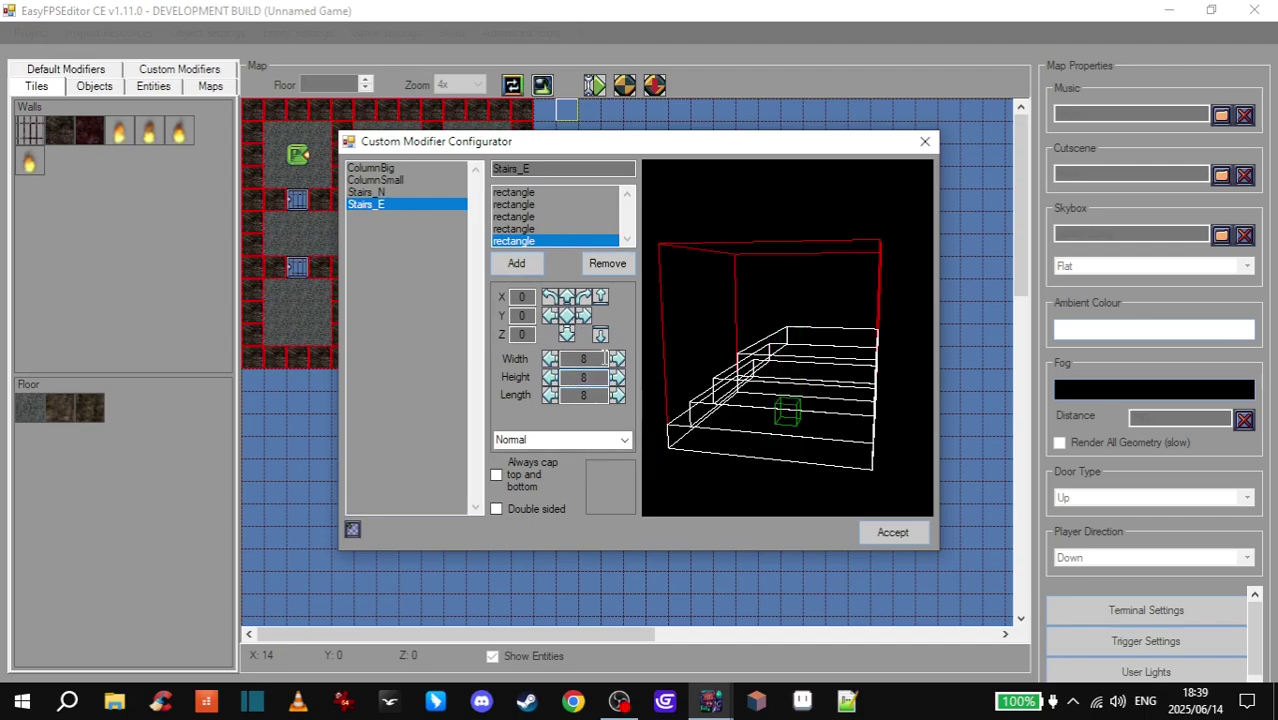
left_click(568, 358)
type("64")
key("Tab")
key("Tab")
type("64")
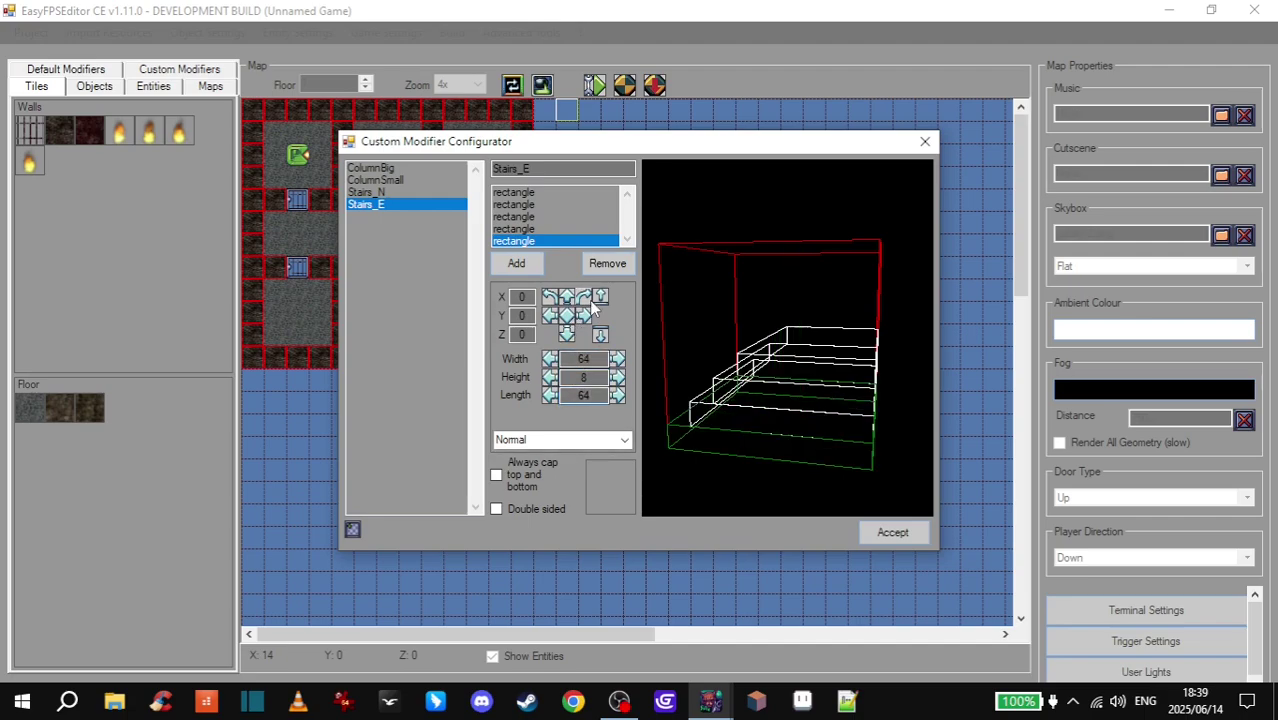
- Raise the fifth slab to Y 32
left_click(600, 297)
left_click_drag(600, 297, 600, 297)
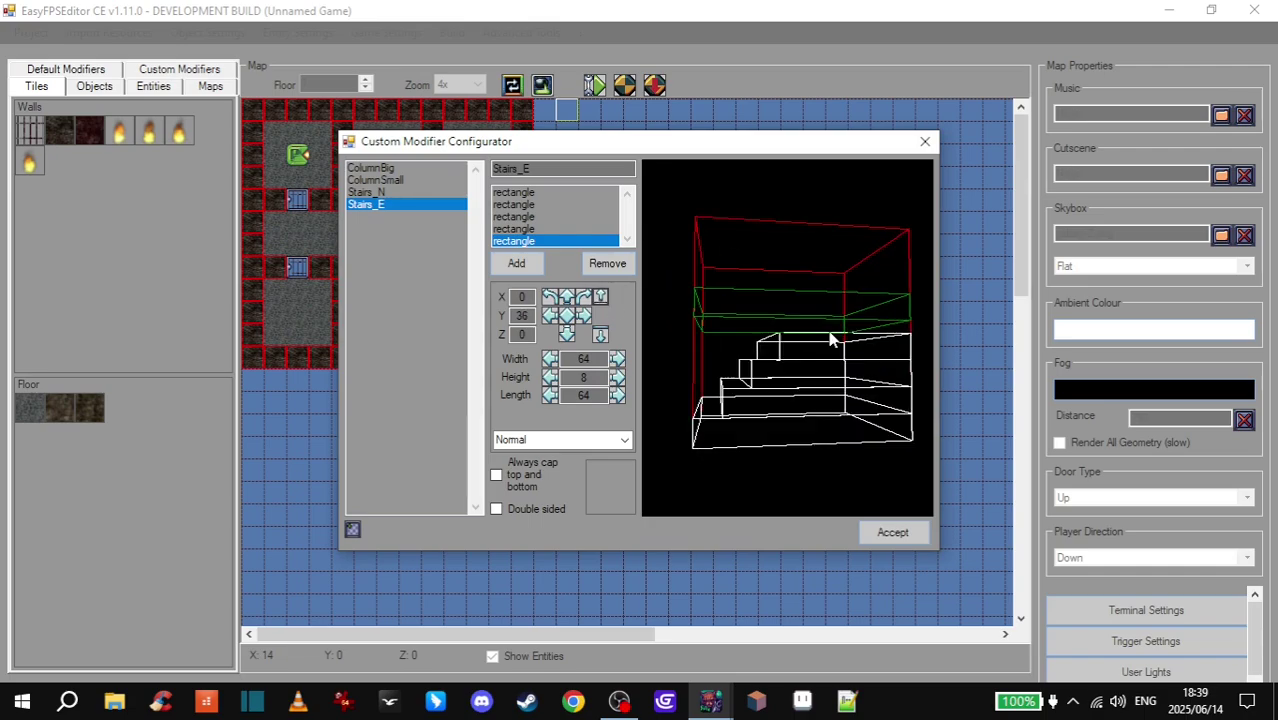
mouse_move(792, 350)
left_mouse_down()
mouse_move(828, 345)
mouse_move(736, 327)
left_mouse_up()
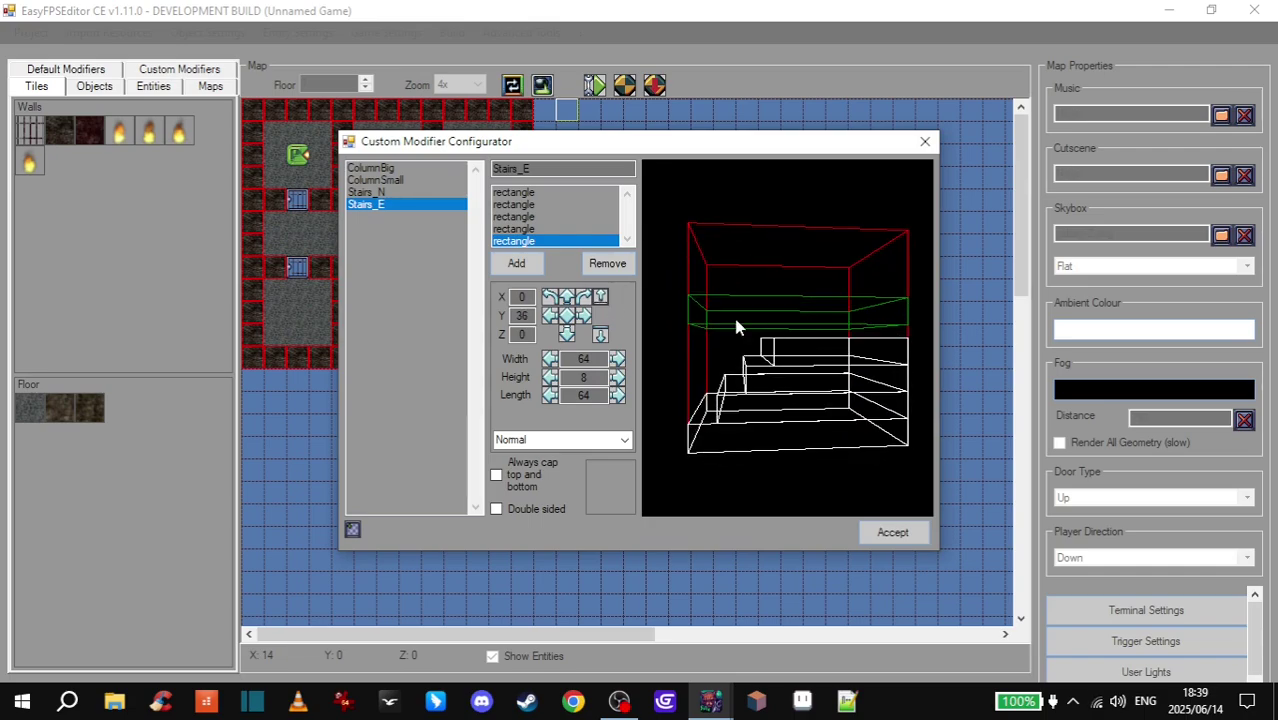
left_click(600, 336)
mouse_move(776, 374)
left_mouse_down()
mouse_move(782, 386)
mouse_move(713, 372)
left_mouse_up()
left_click(600, 336)
- Narrow the fifth slab to 32 wide and shift it to X 16
left_click(554, 363)
left_click(554, 363)
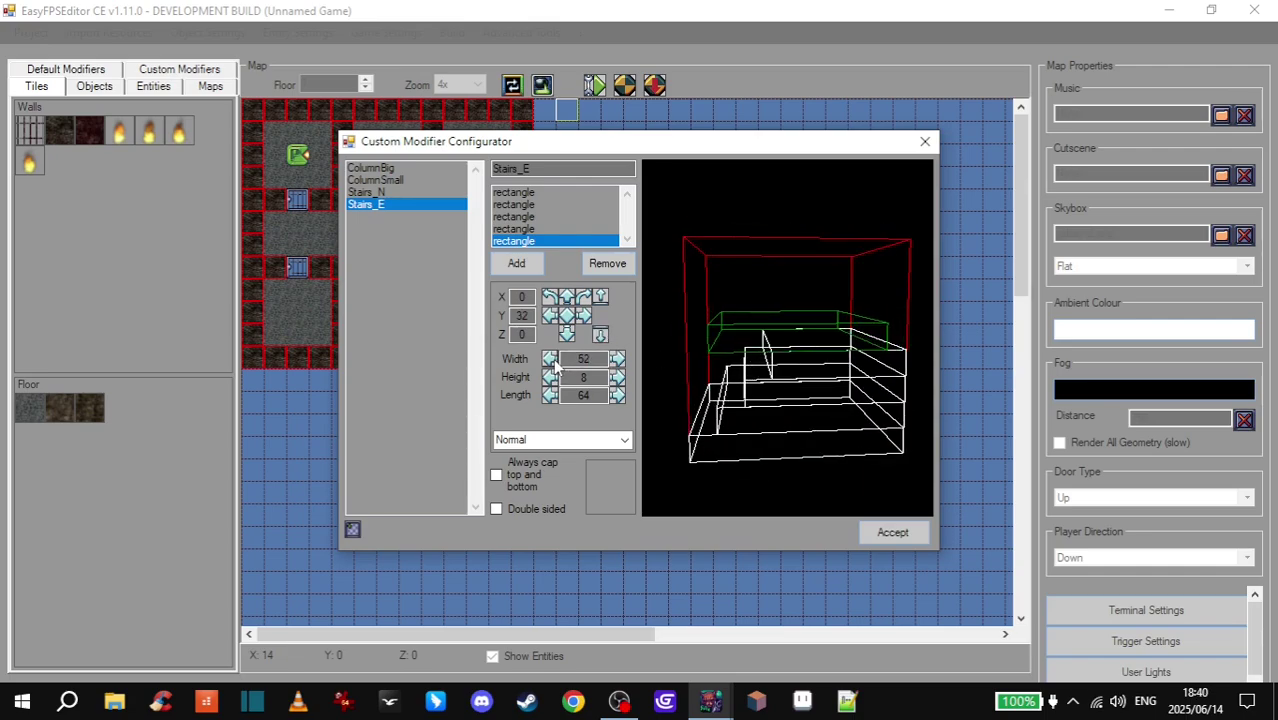
left_click(554, 363)
left_click(553, 360)
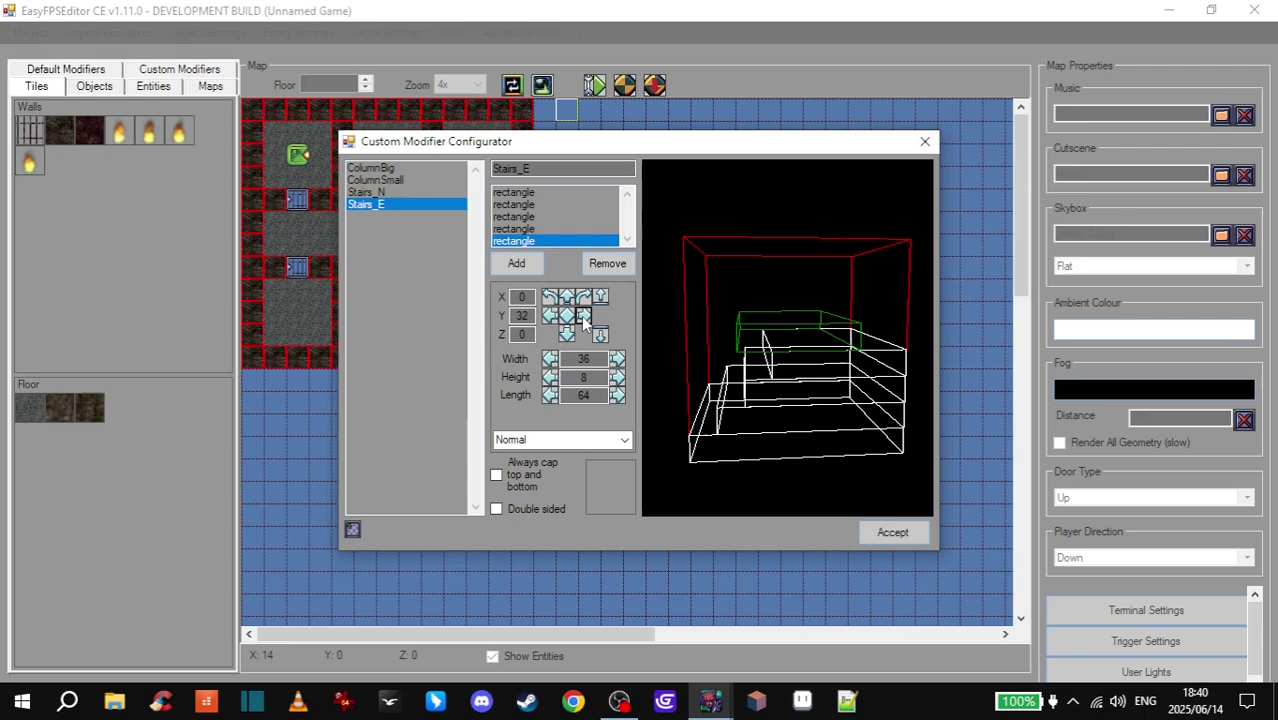
left_click(583, 316)
left_click(583, 316)
left_click(583, 316)
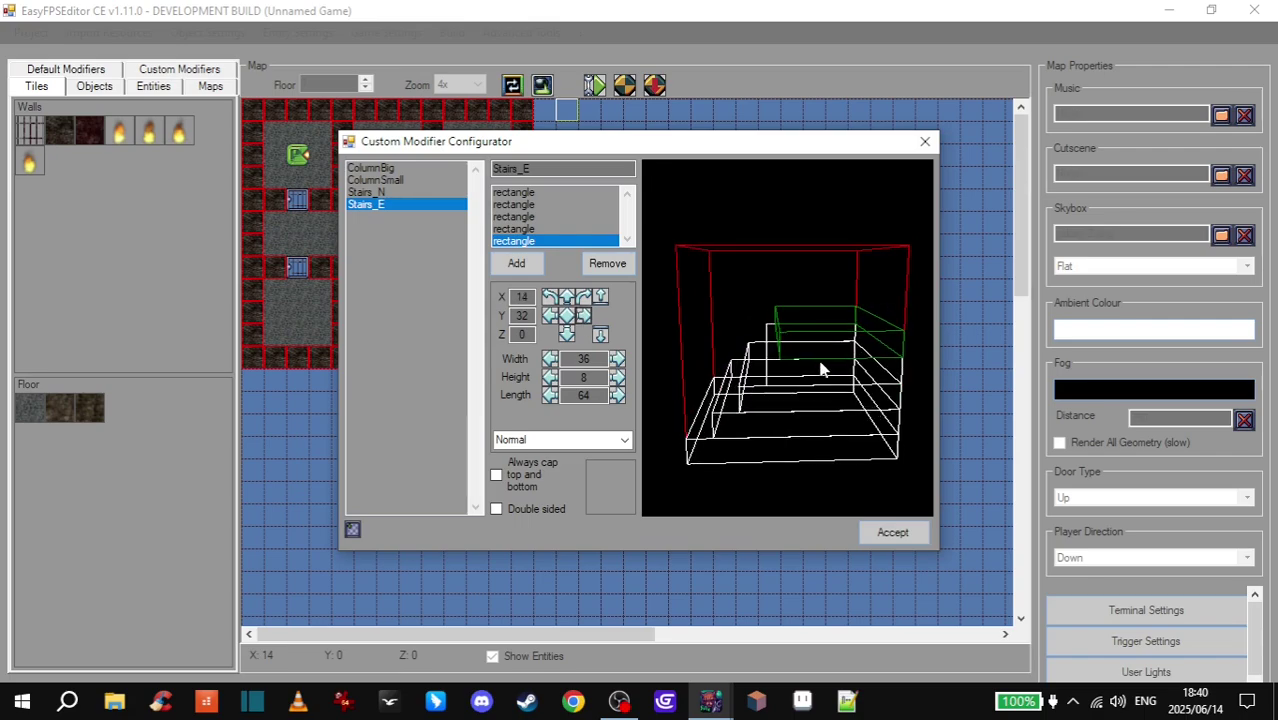
left_click_drag(828, 366, 817, 356)
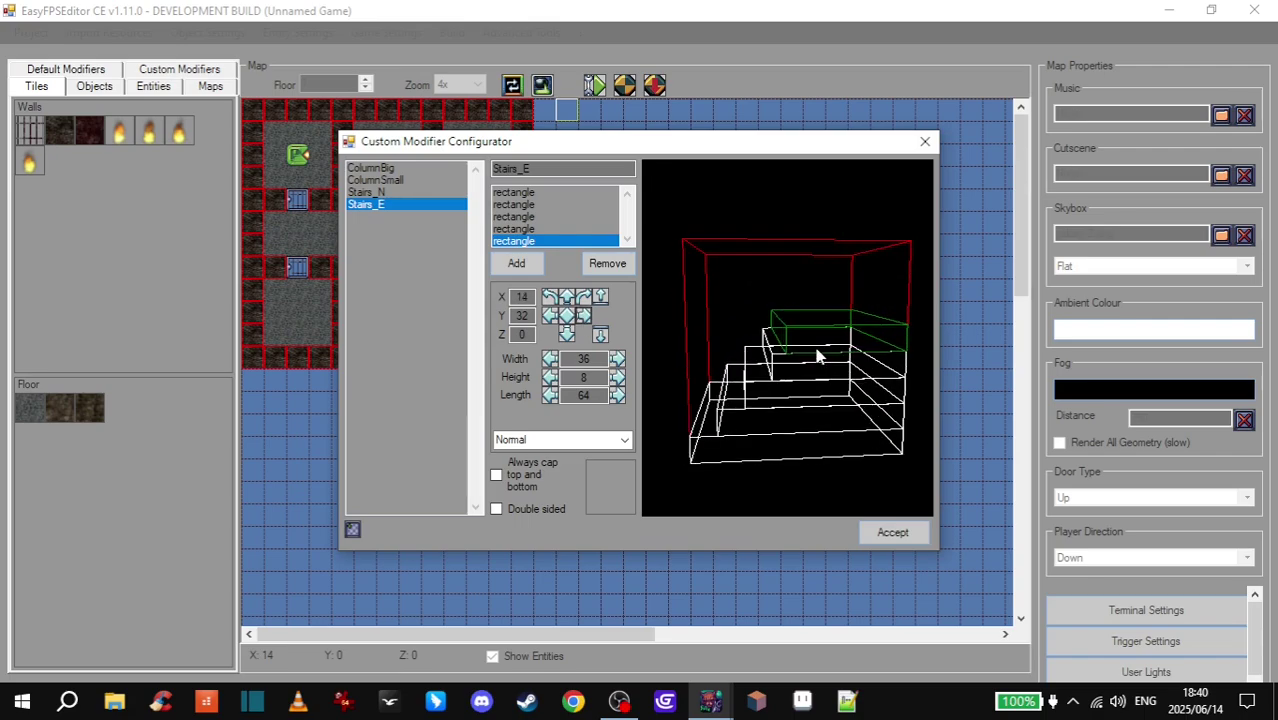
left_click(551, 360)
left_click(584, 316)
mouse_move(812, 392)
left_mouse_down()
mouse_move(795, 387)
mouse_move(815, 391)
left_mouse_up()
- Add a sixth rectangle sized 8 high, 64 wide, 64 long
left_click(509, 274)
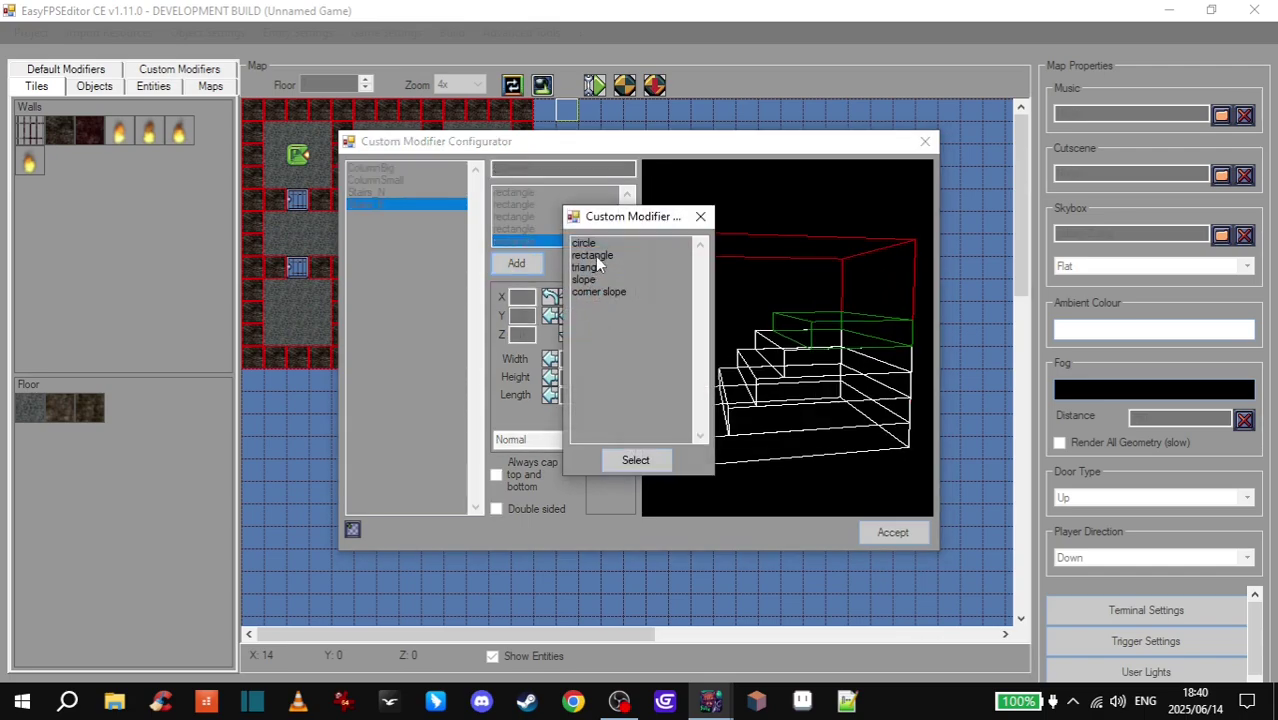
left_click(597, 255)
left_click(661, 461)
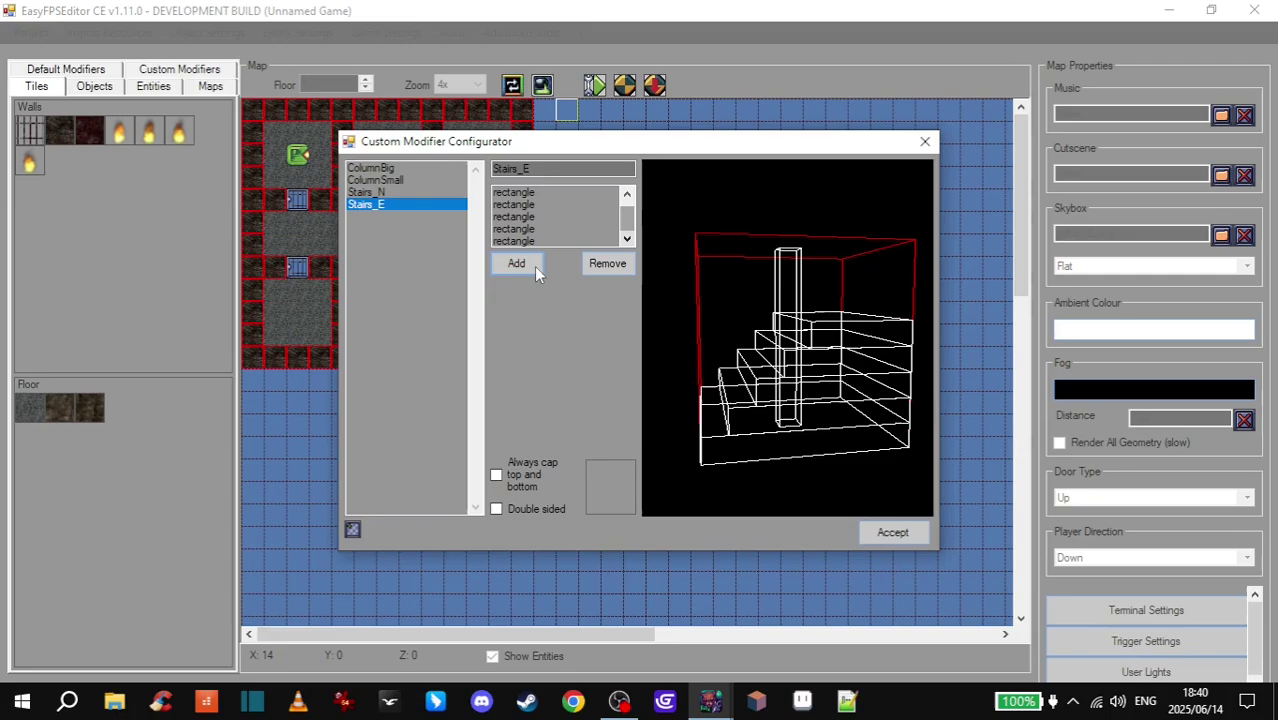
left_click(516, 240)
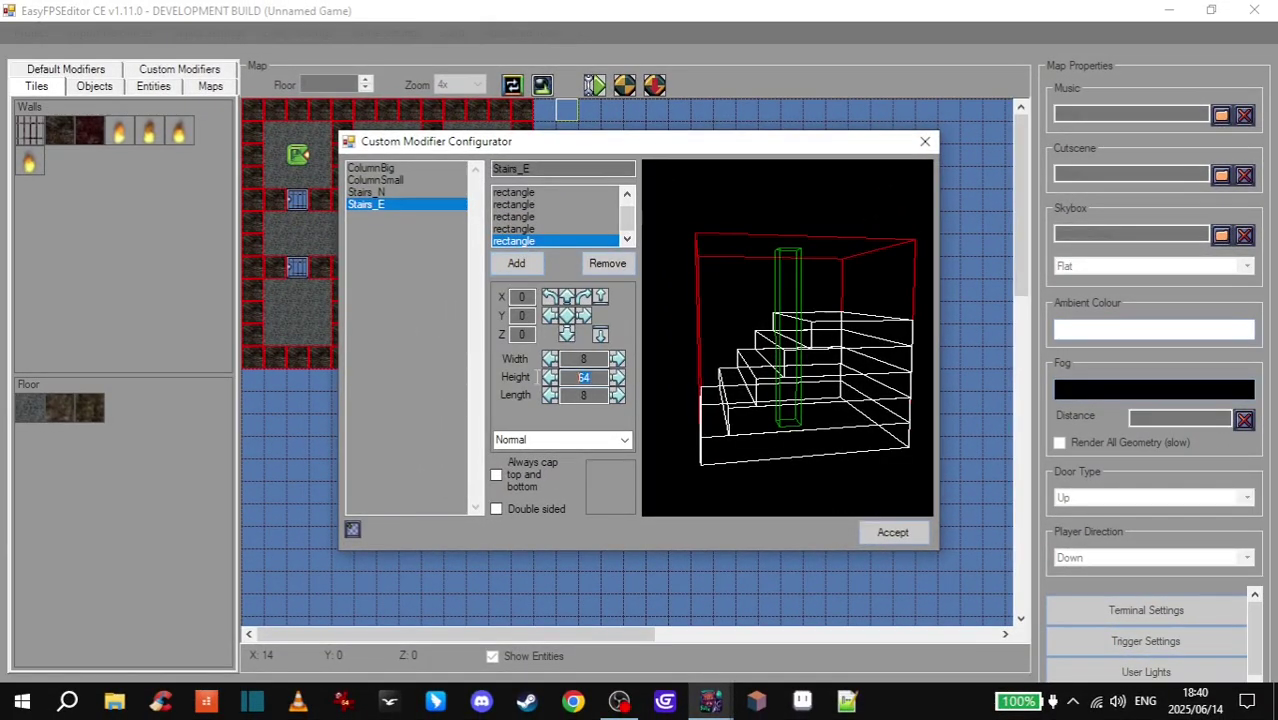
type("8")
key("shift+Tab")
type("64")
key("Tab")
key("Tab")
type("64")
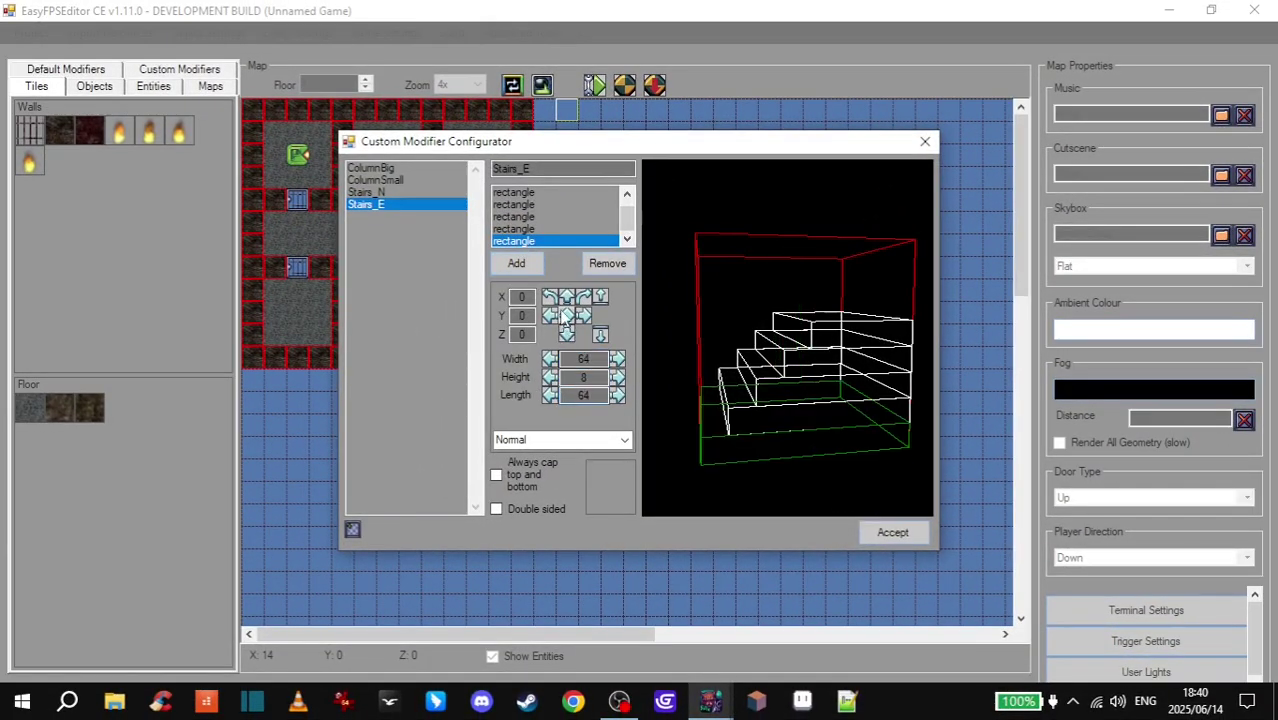
- Raise the sixth slab to Y 40, narrow it to 24 and shift it to X 20
left_click(600, 297)
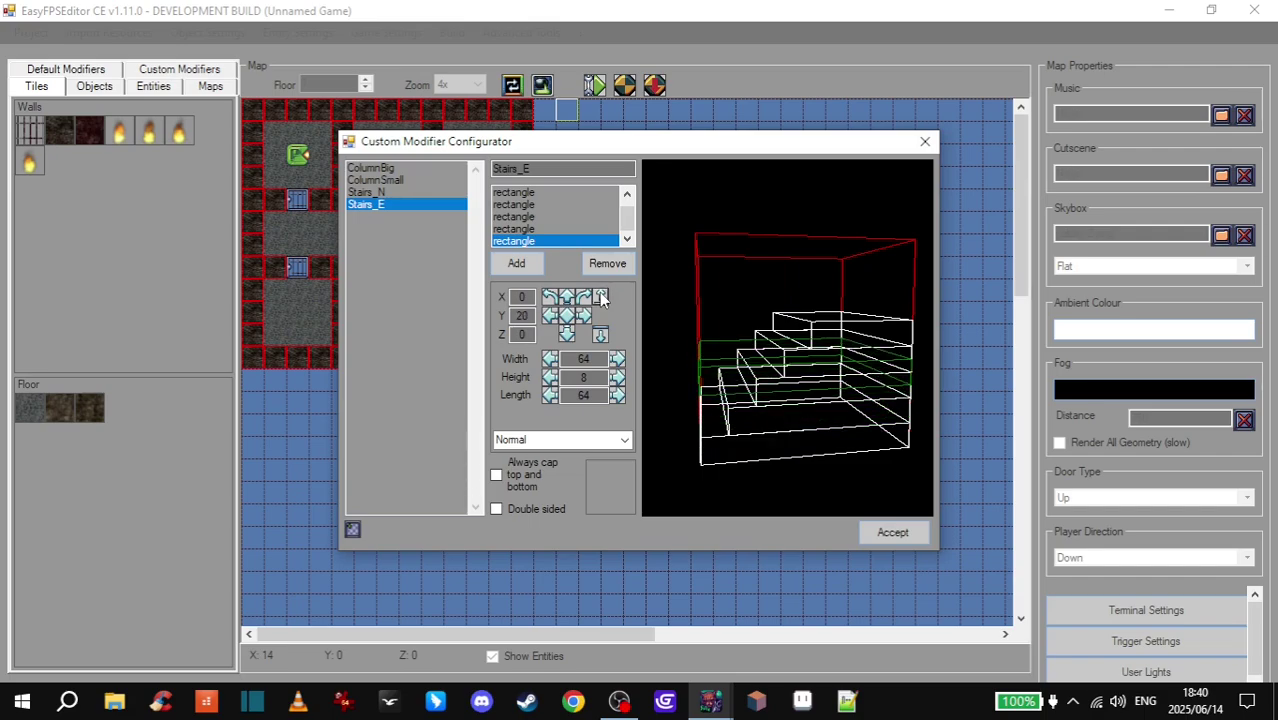
left_click(600, 297)
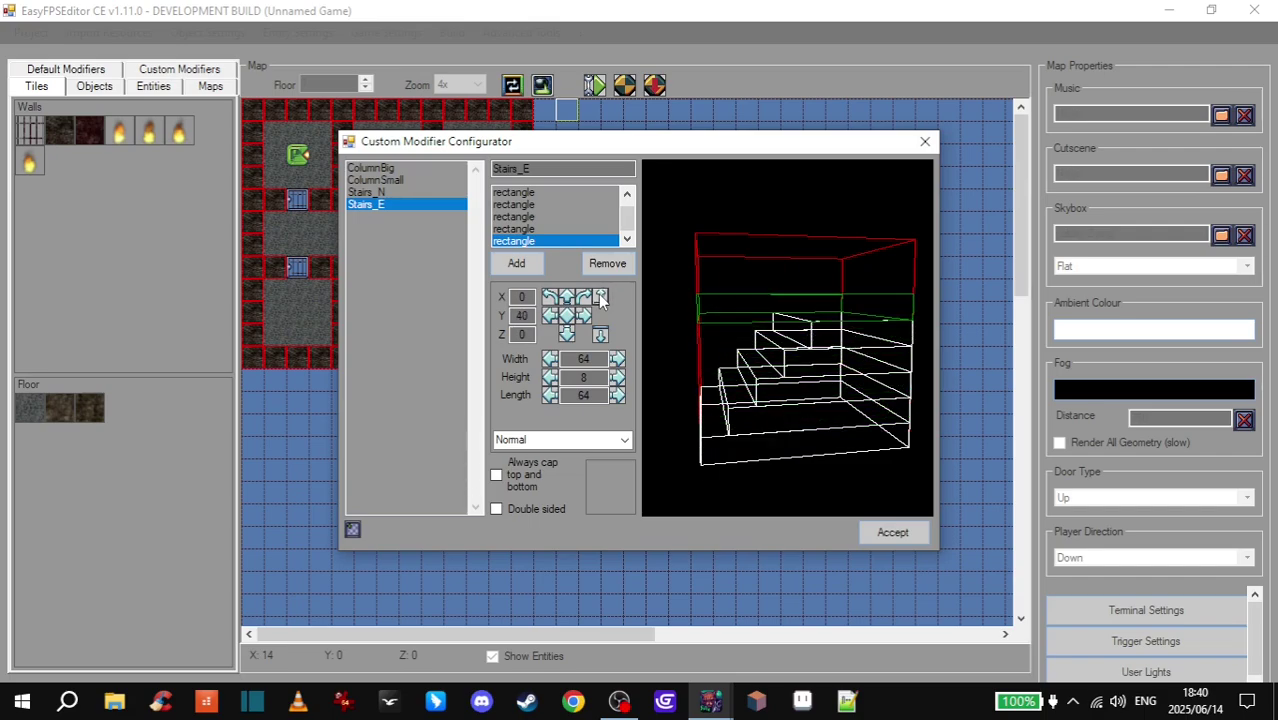
left_click(550, 359)
left_click(550, 359)
left_click(550, 359)
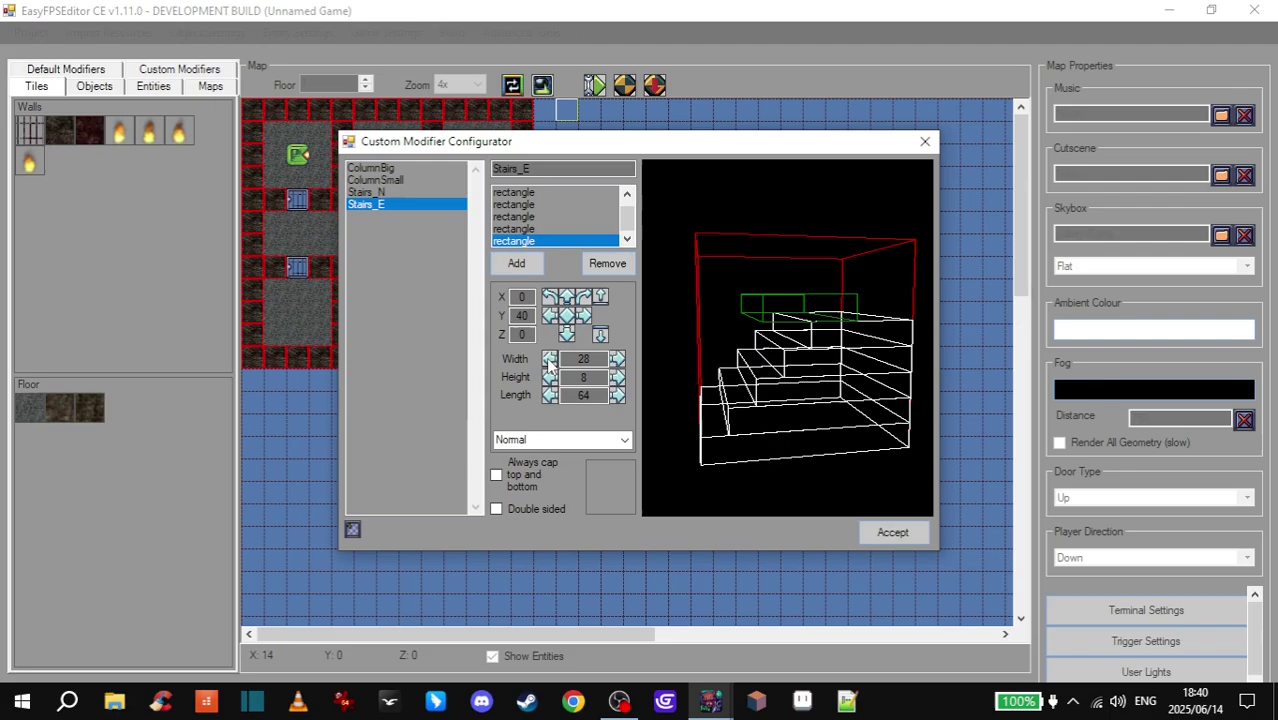
left_click(584, 314)
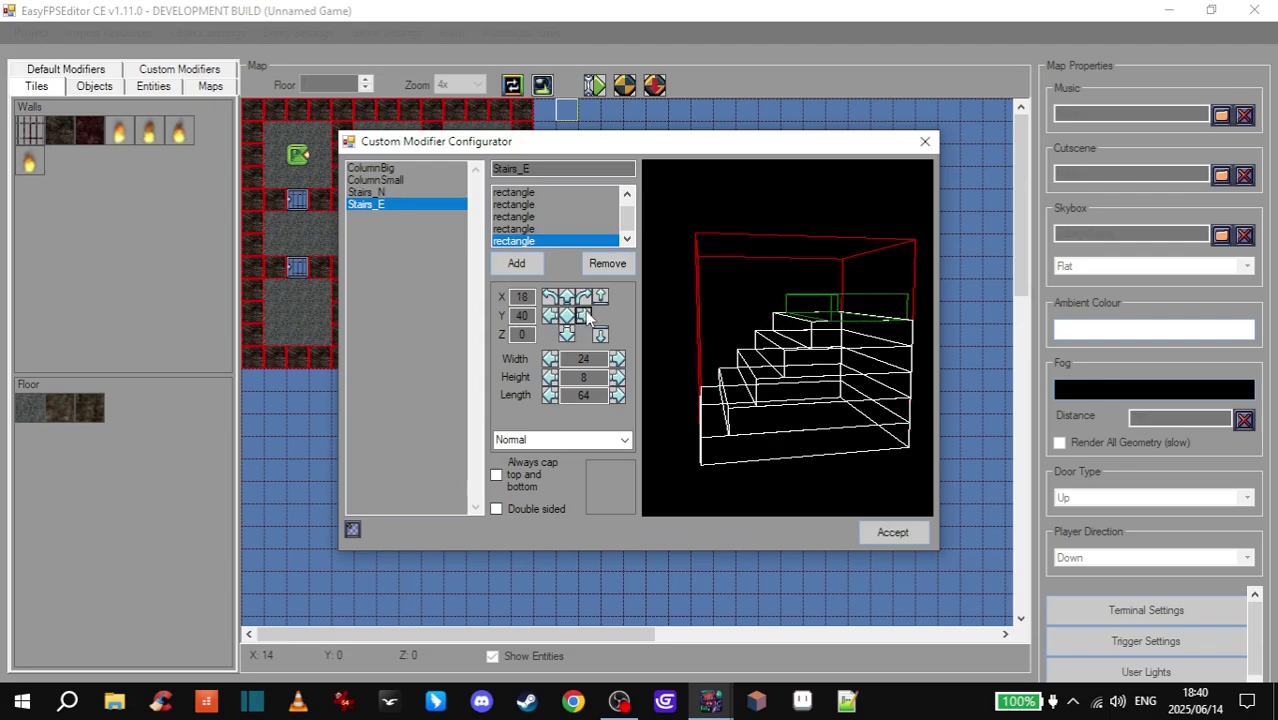
left_click_drag(845, 372, 856, 373)
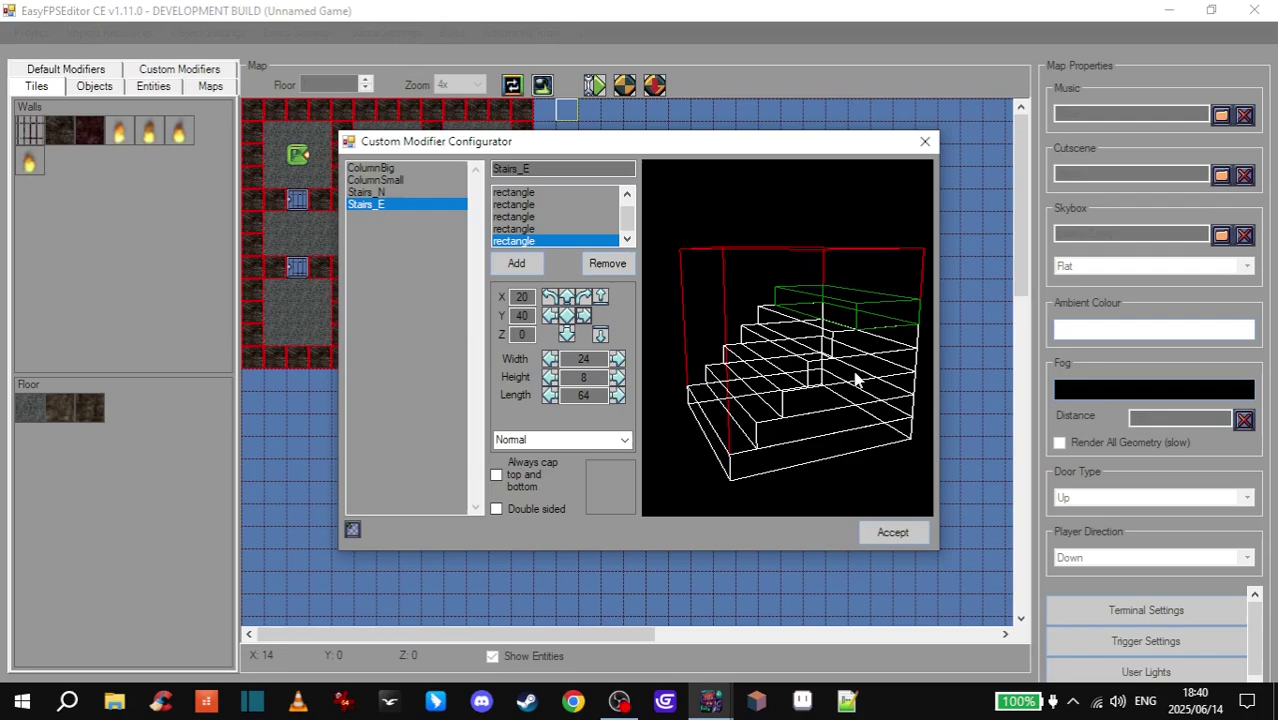
- Add a seventh rectangle sized 8 high, 64 wide, 64 long
left_click(529, 262)
left_click(596, 257)
left_click(655, 459)
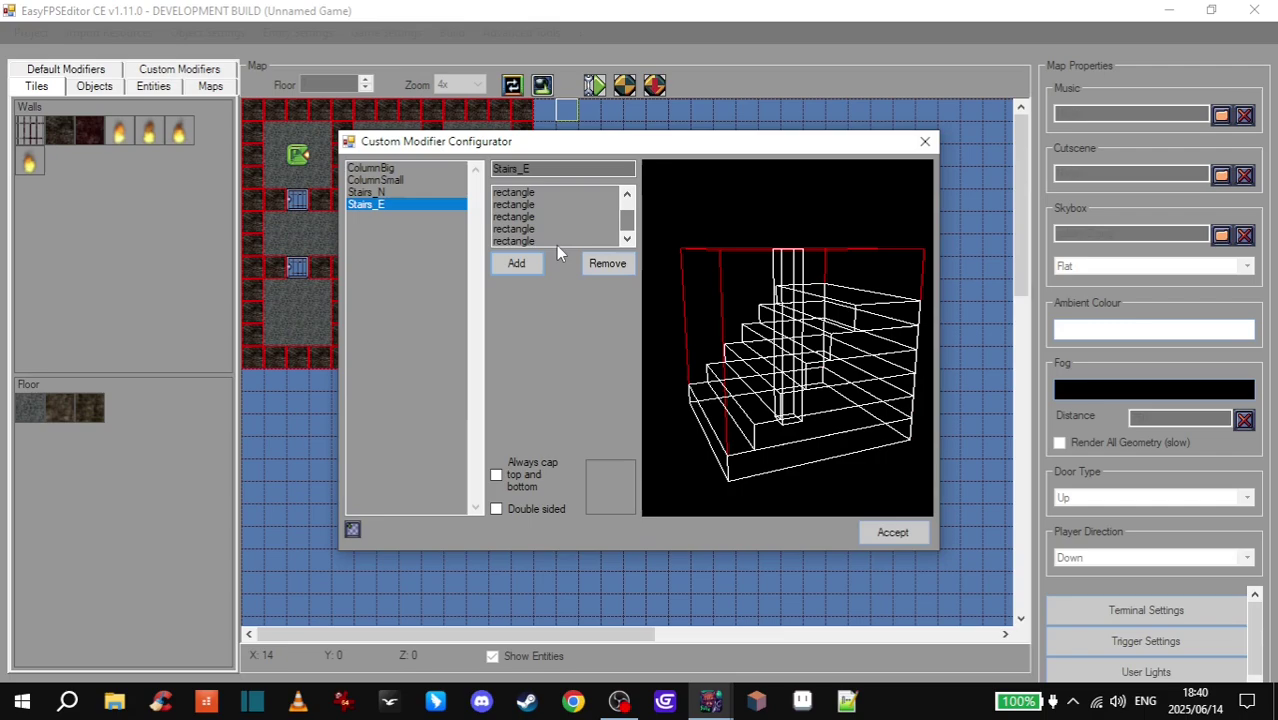
left_click(555, 242)
double_click(583, 377)
type("864")
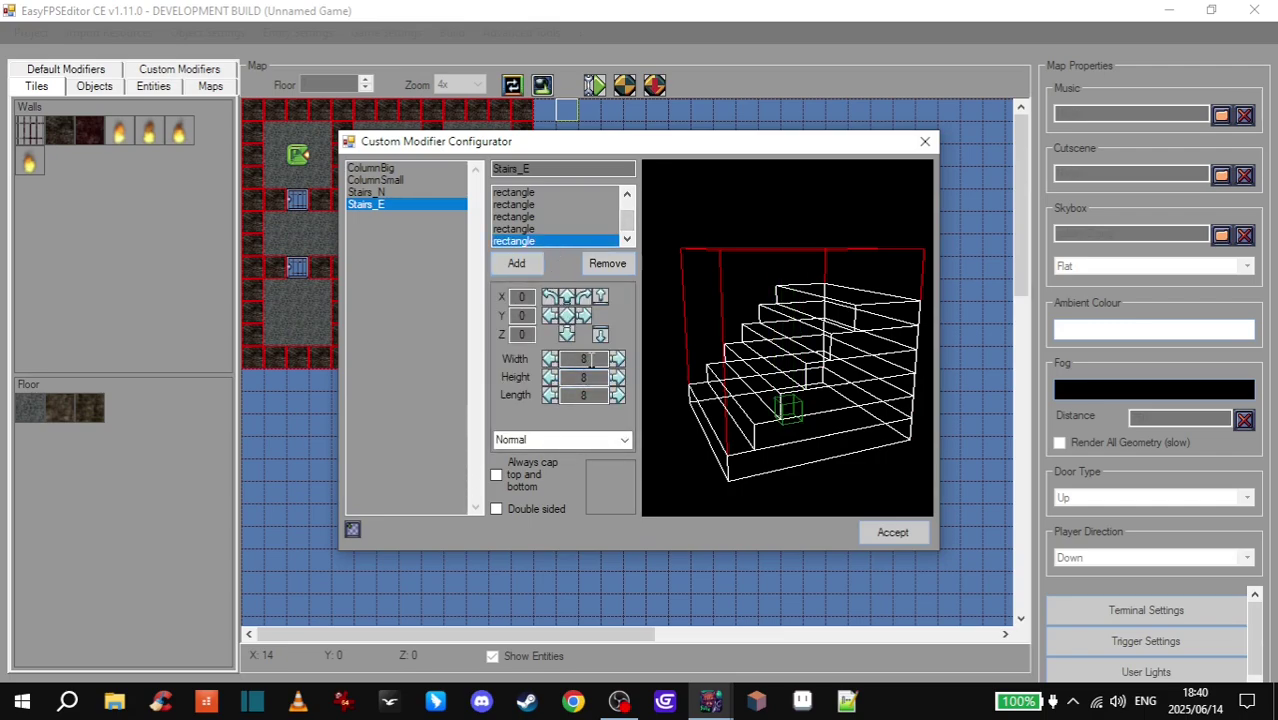
left_click(590, 394)
double_click(583, 395)
type("64")
- Raise the seventh slab to the staircase top at Y 48
left_click(600, 297)
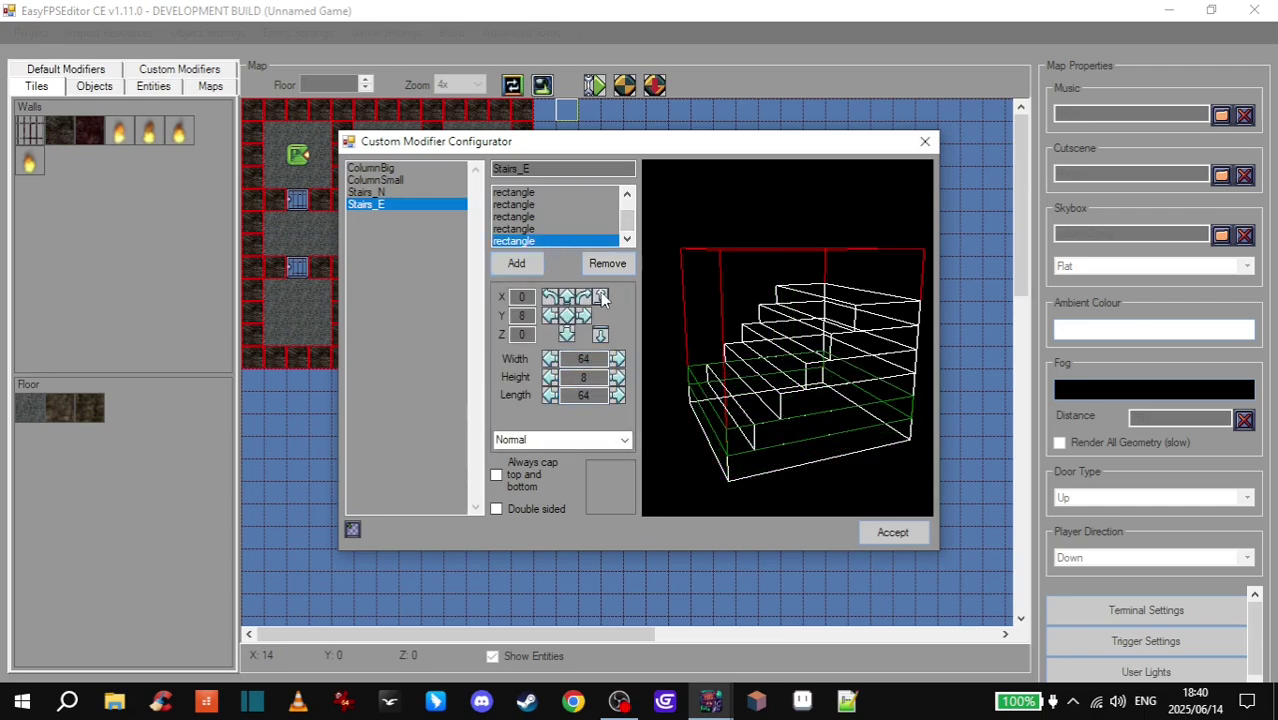
left_click(600, 296)
left_click(600, 296)
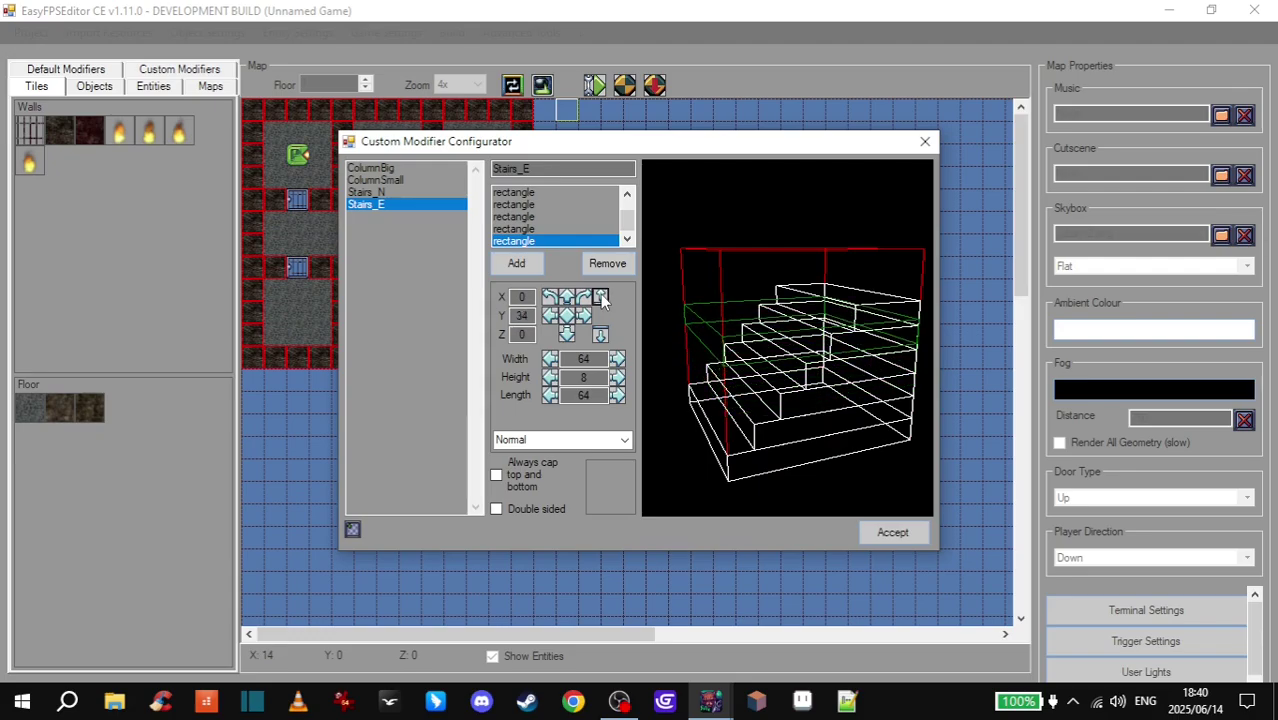
left_click(600, 297)
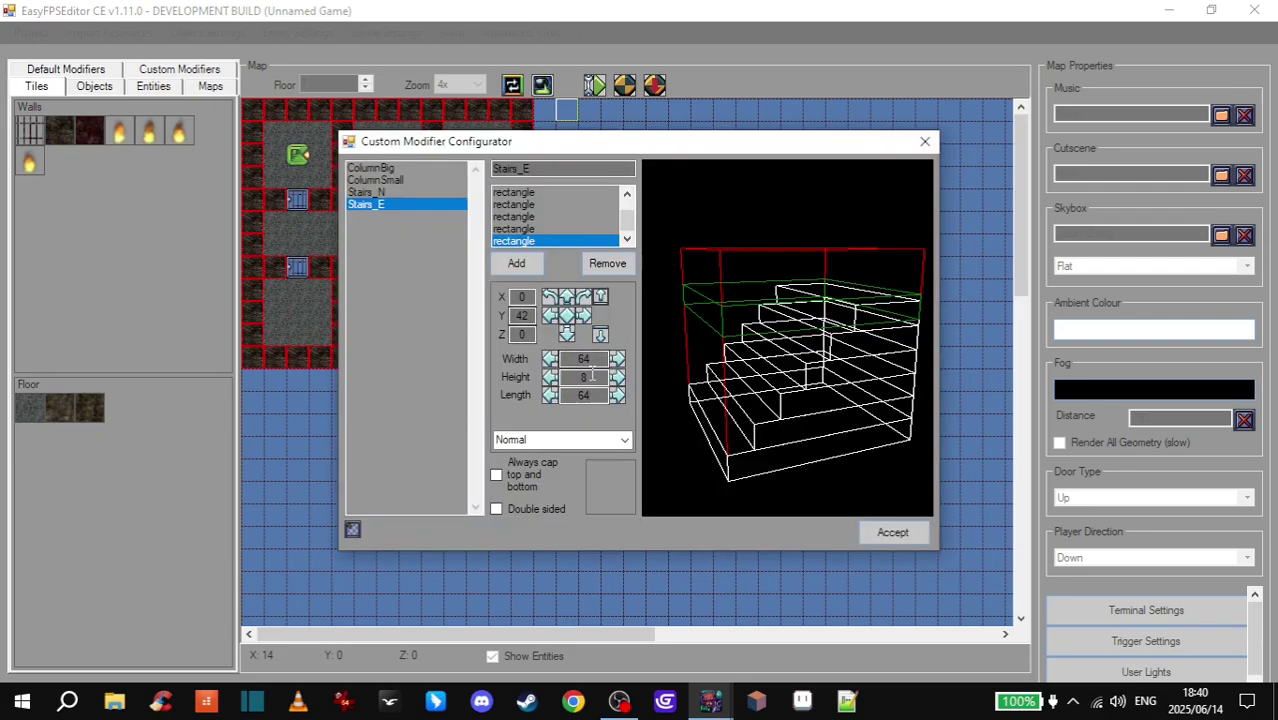
left_click(600, 297)
left_click(600, 297)
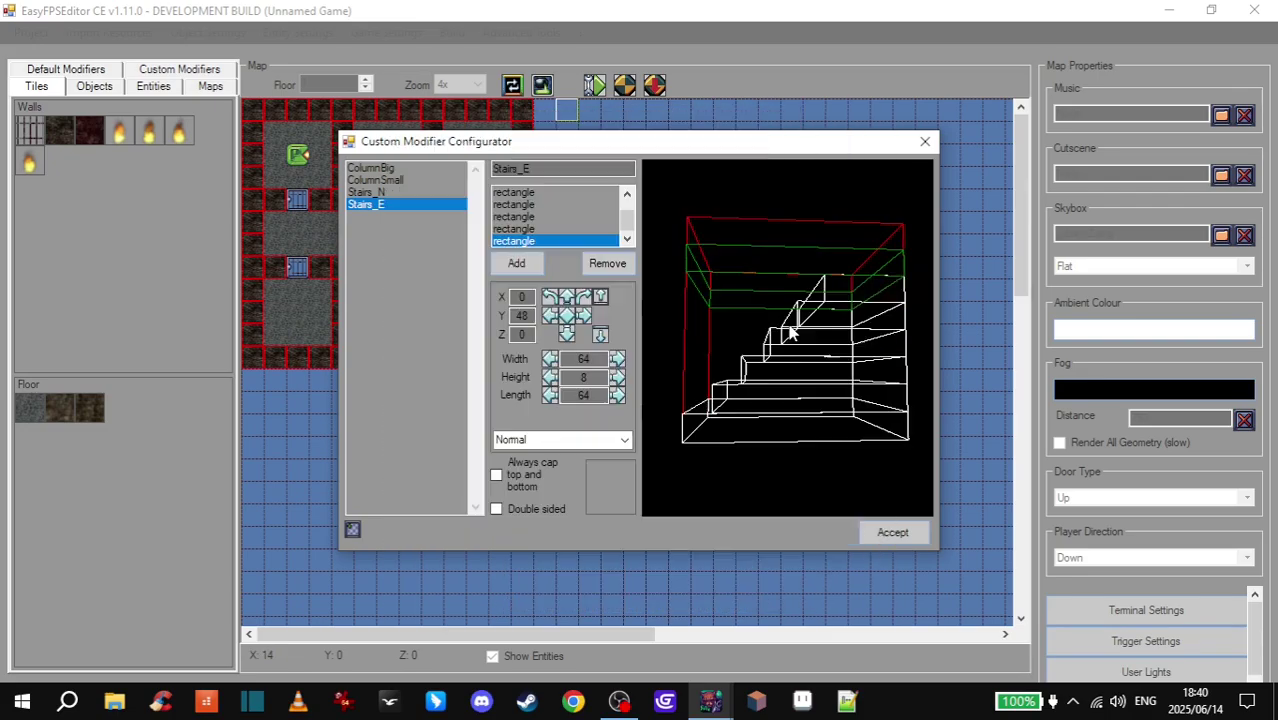
- Narrow the seventh slab to 16 wide and shift it to X 24
left_click(550, 360)
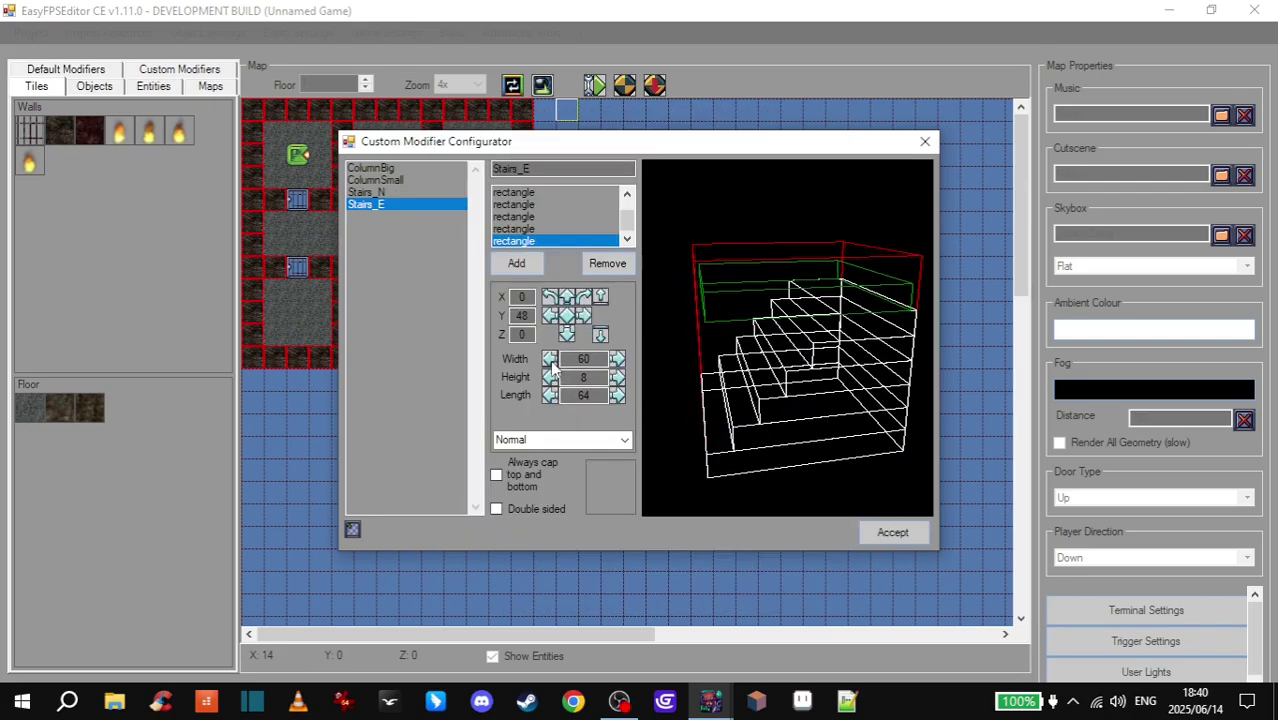
left_click(550, 360)
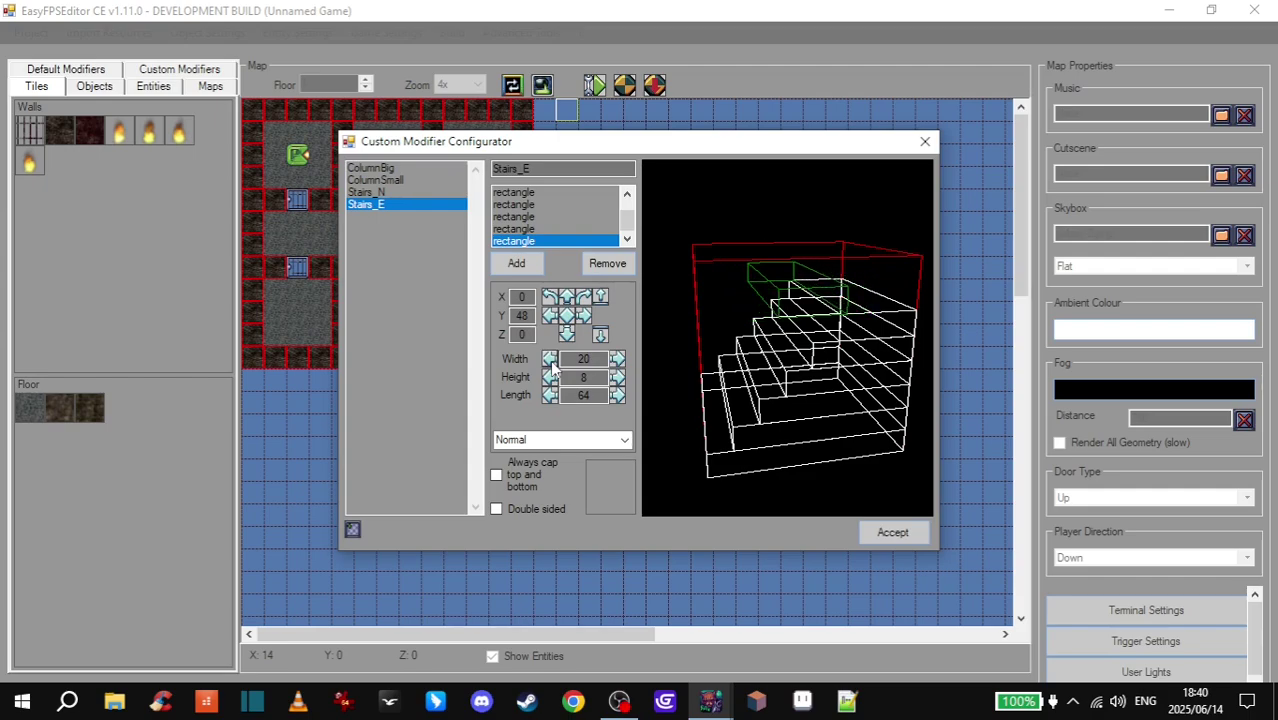
left_click(581, 314)
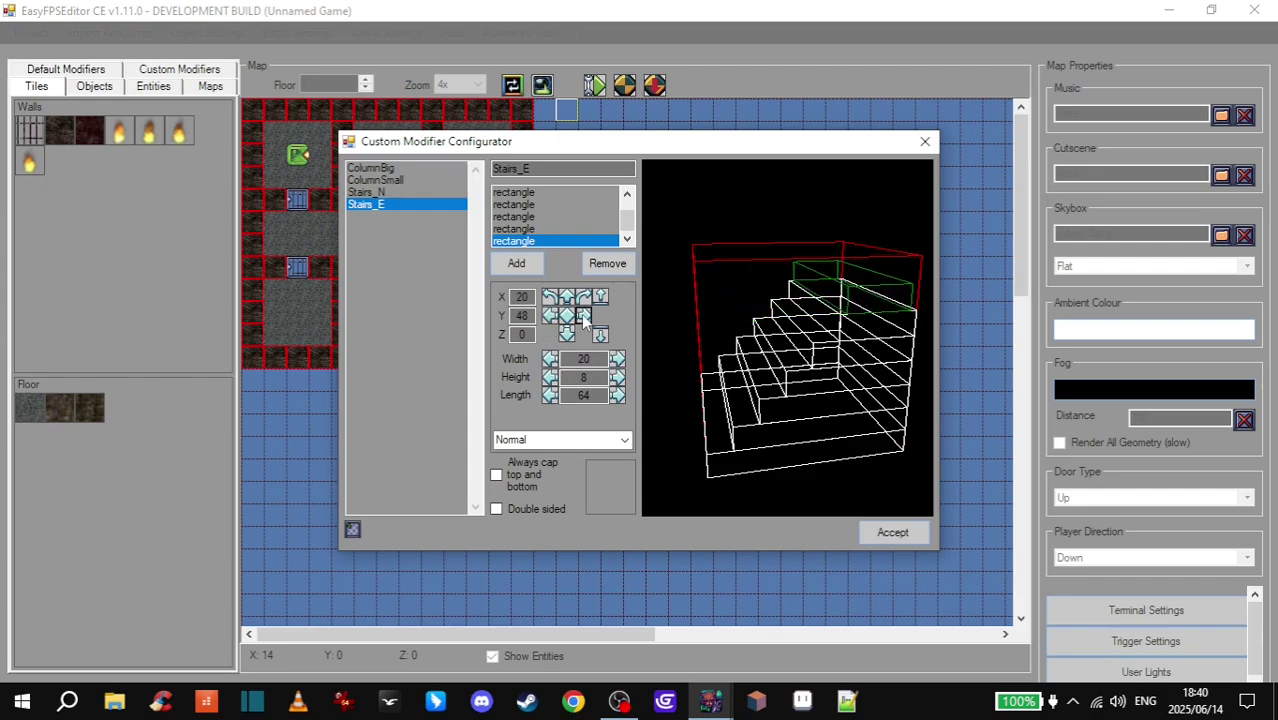
left_click(581, 314)
left_click_drag(827, 363, 840, 365)
left_click(551, 362)
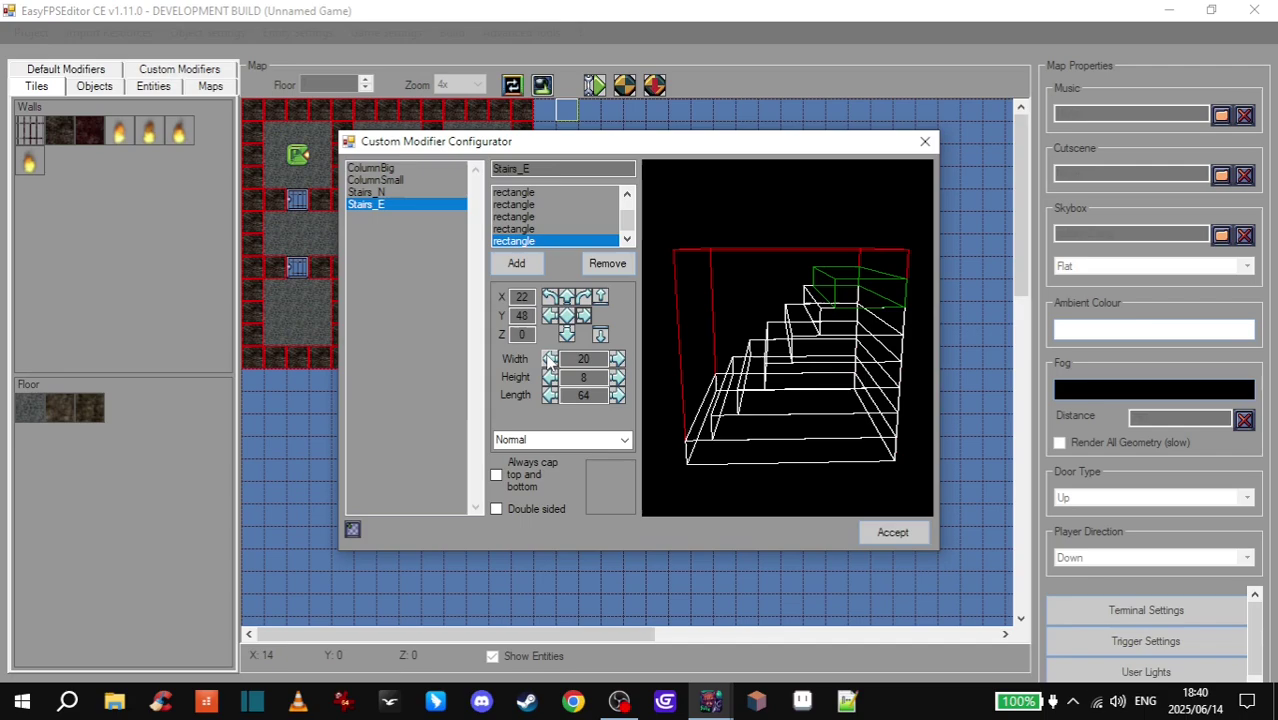
left_click(583, 315)
left_click_drag(913, 352, 766, 305)
- Add an eighth rectangle with length 64
left_click(516, 263)
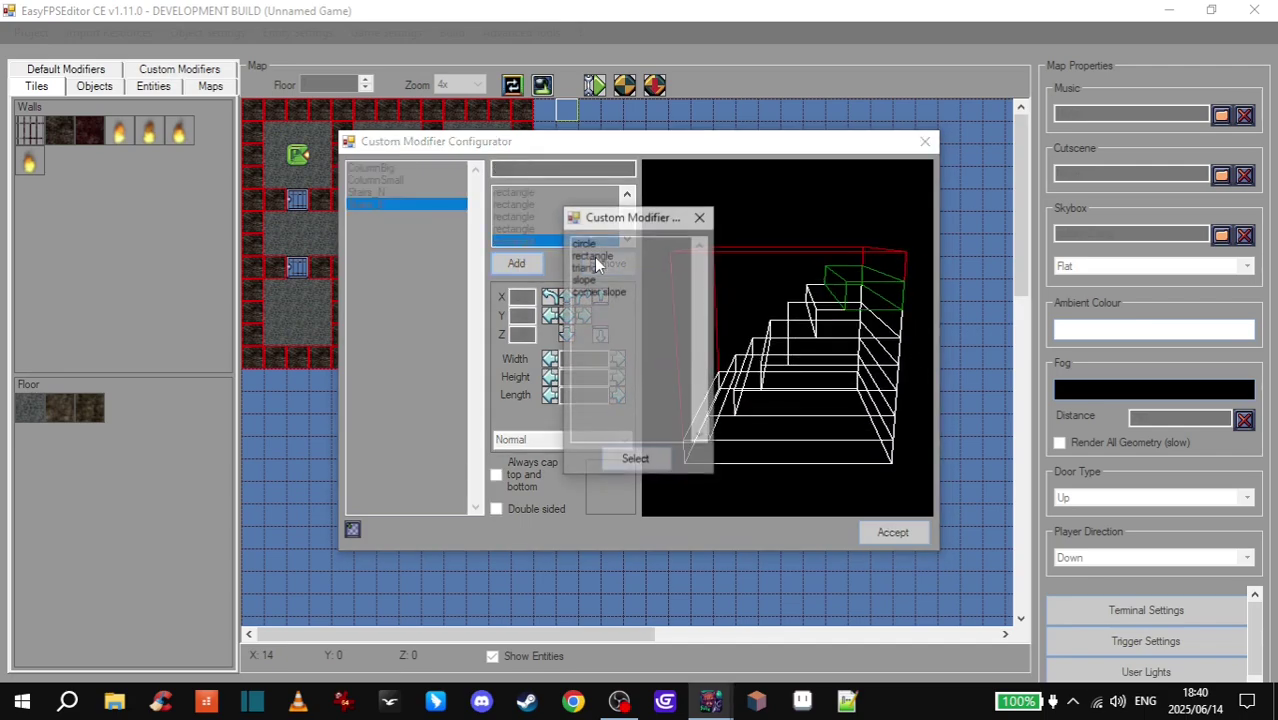
left_click(592, 255)
left_click(635, 460)
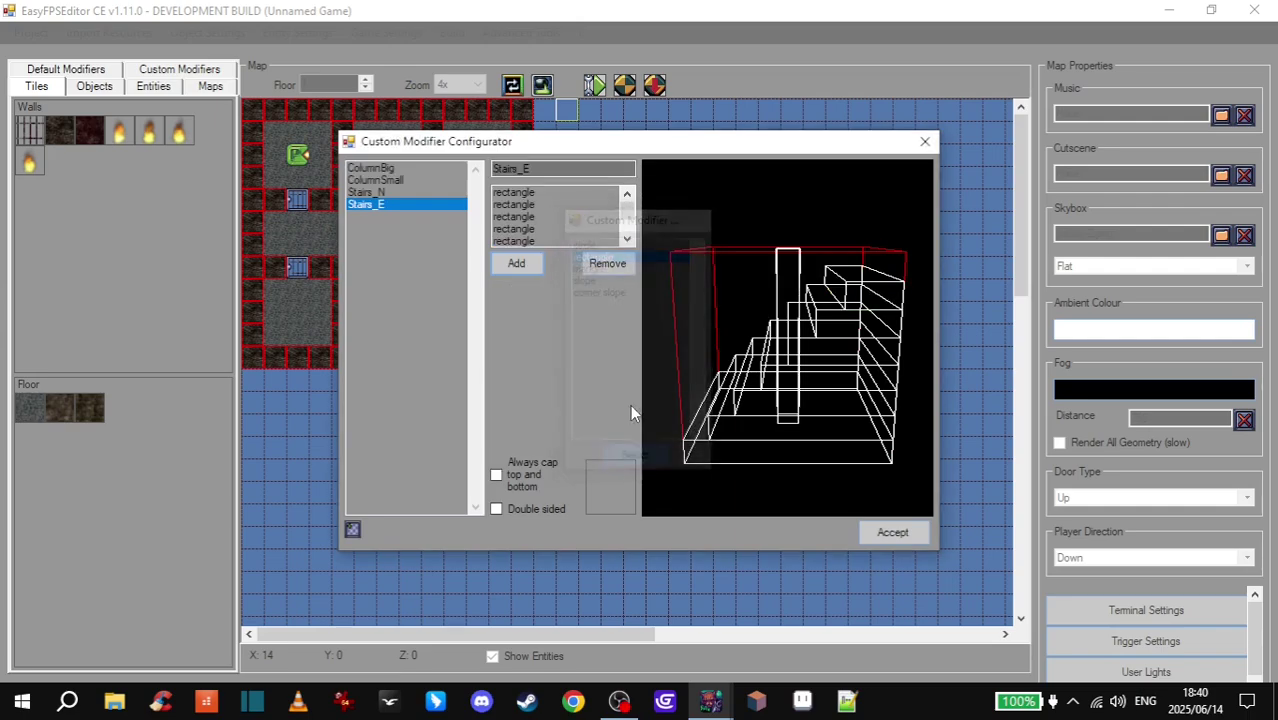
left_click(545, 241)
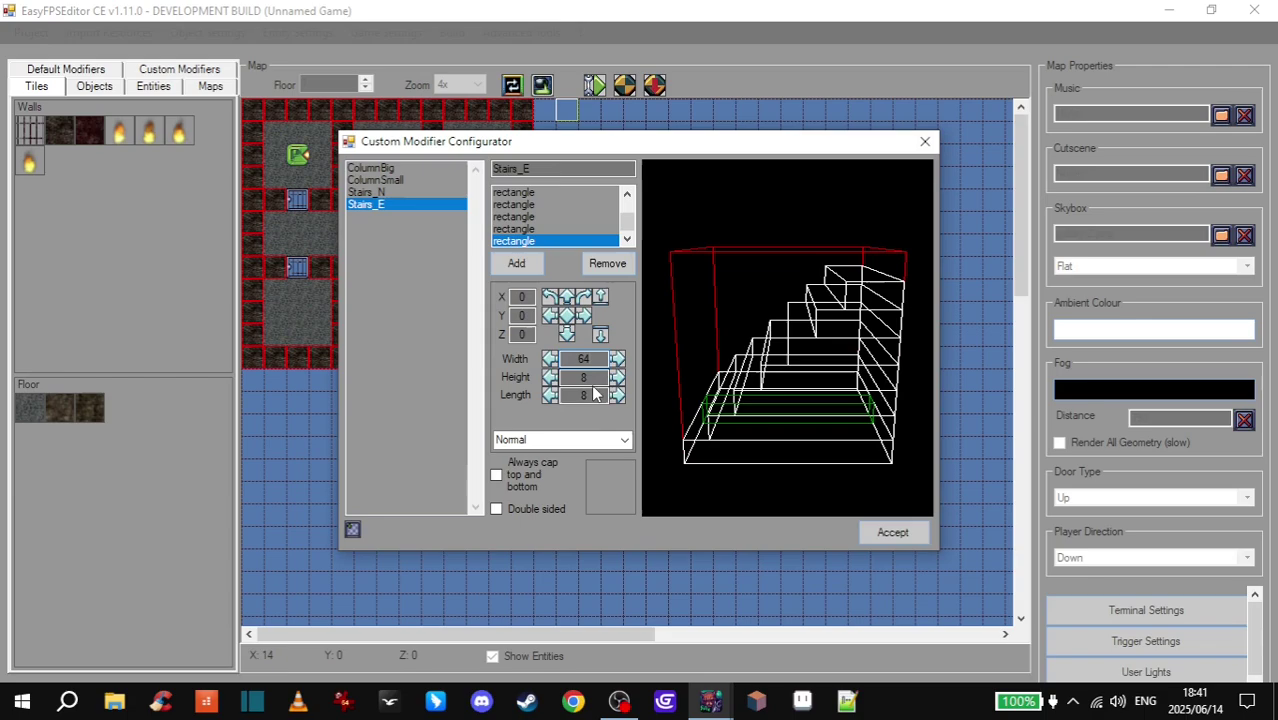
double_click(594, 395)
type("64")
- Raise the eighth slab to Y 56, narrow it to 8 and shift it to X 28
left_click_drag(603, 300, 601, 305)
left_click_drag(551, 360, 551, 362)
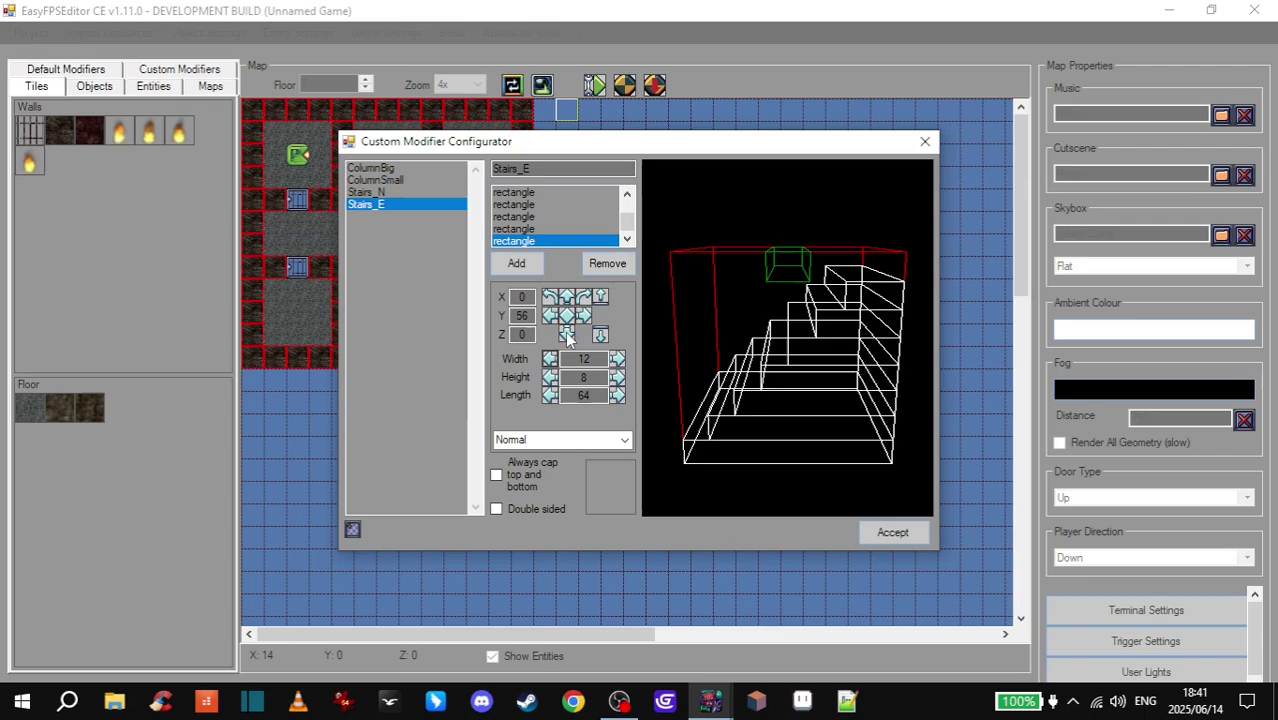
left_click_drag(585, 315, 585, 317)
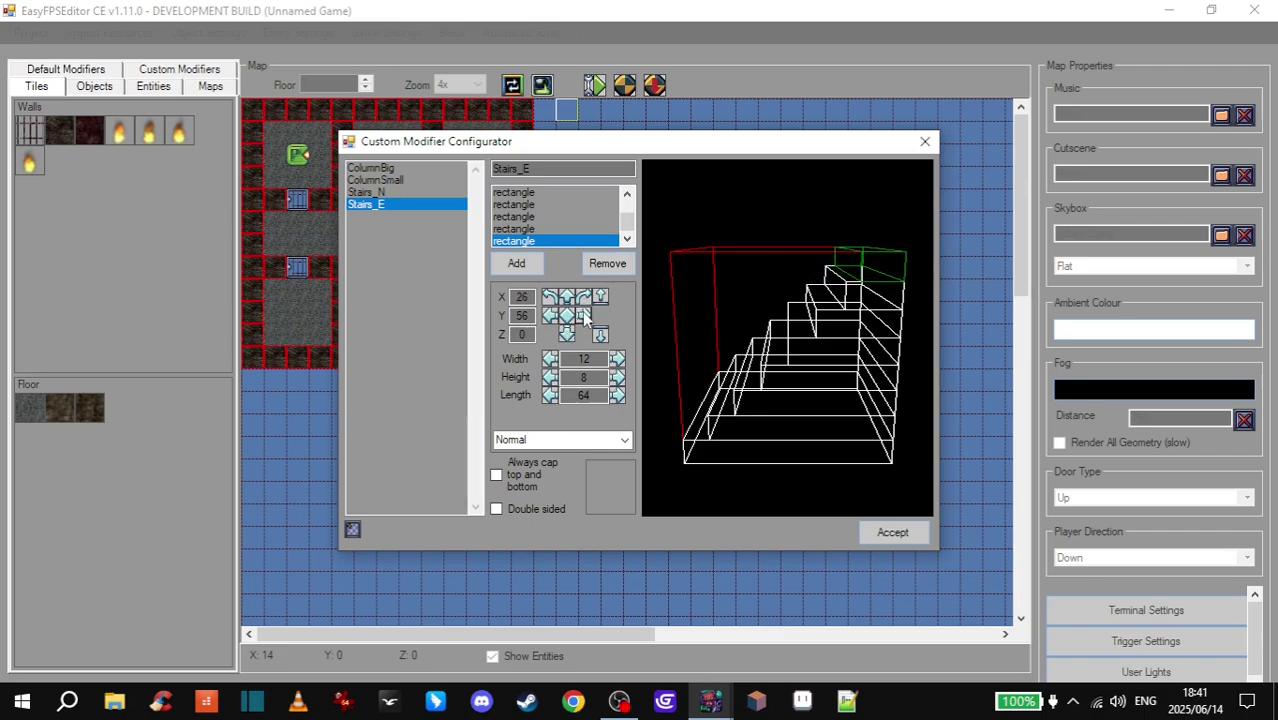
left_click(550, 360)
mouse_move(800, 345)
left_mouse_down()
mouse_move(890, 352)
mouse_move(850, 364)
left_mouse_up()
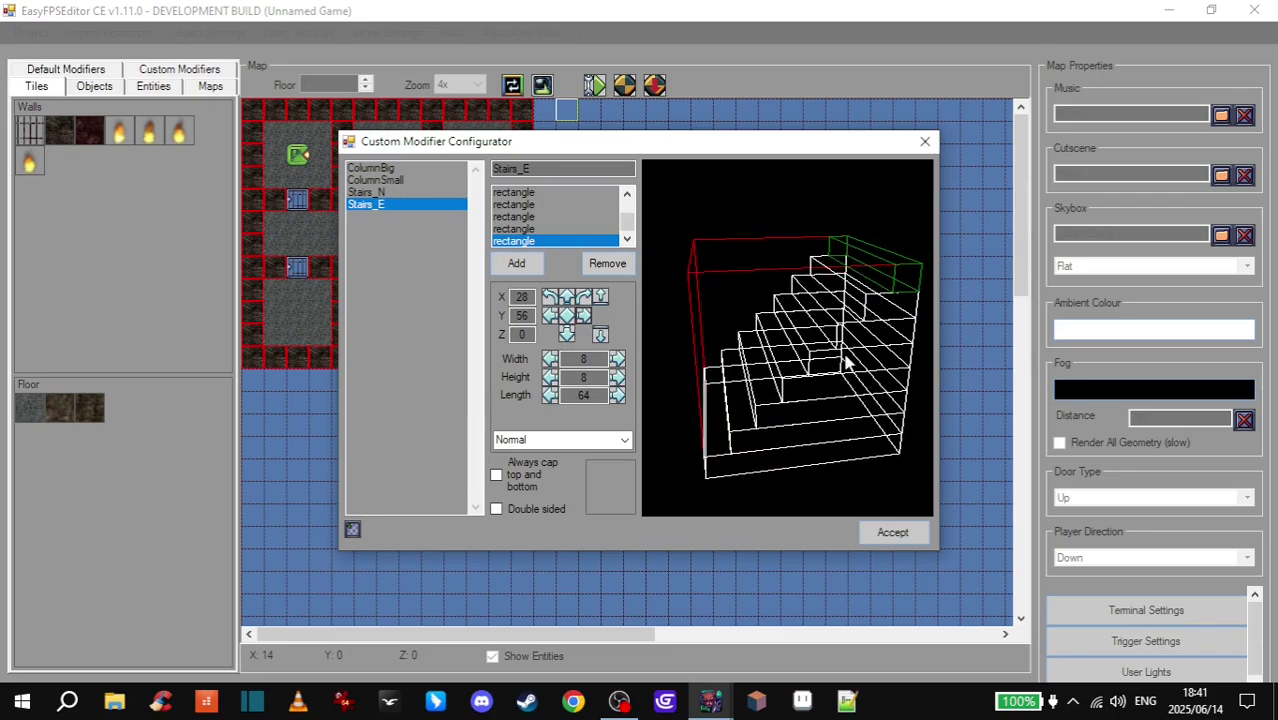
mouse_move(722, 205)
left_mouse_down()
mouse_move(790, 328)
mouse_move(757, 343)
mouse_move(850, 450)
left_mouse_up()
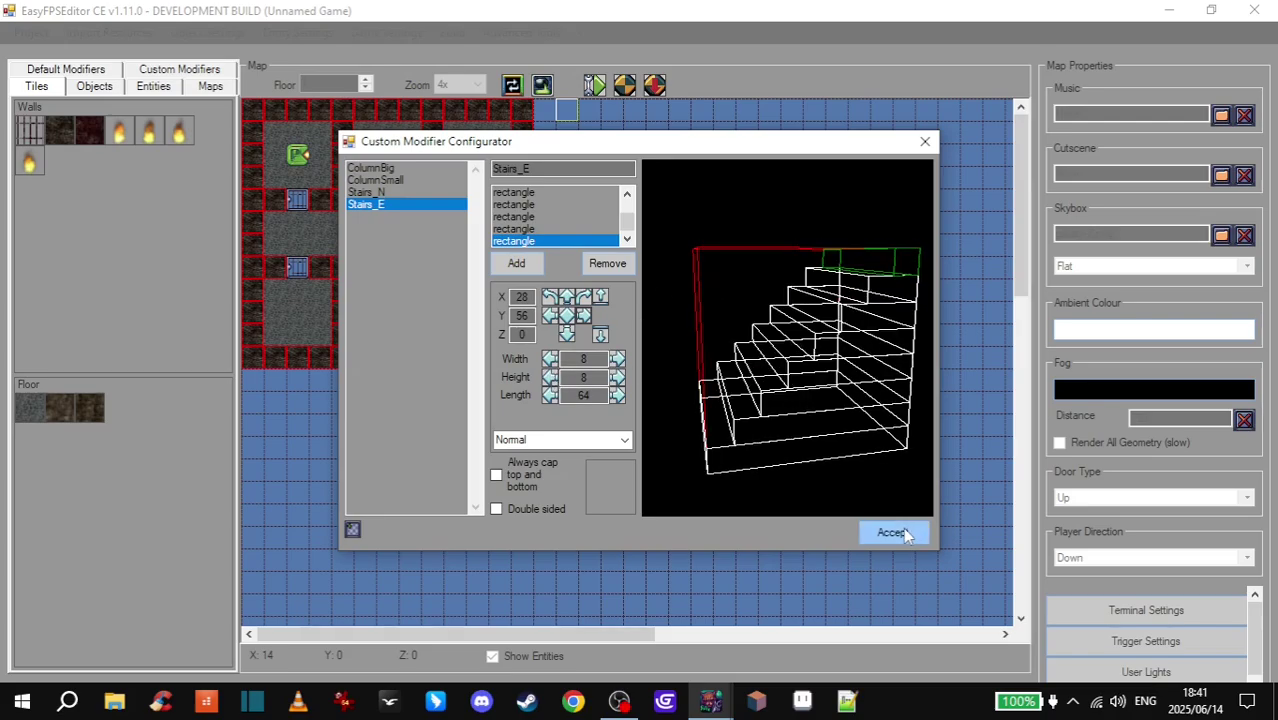
- Accept the Stairs_E modifier and pick its brush from the Custom Modifiers palette
left_click(893, 532)
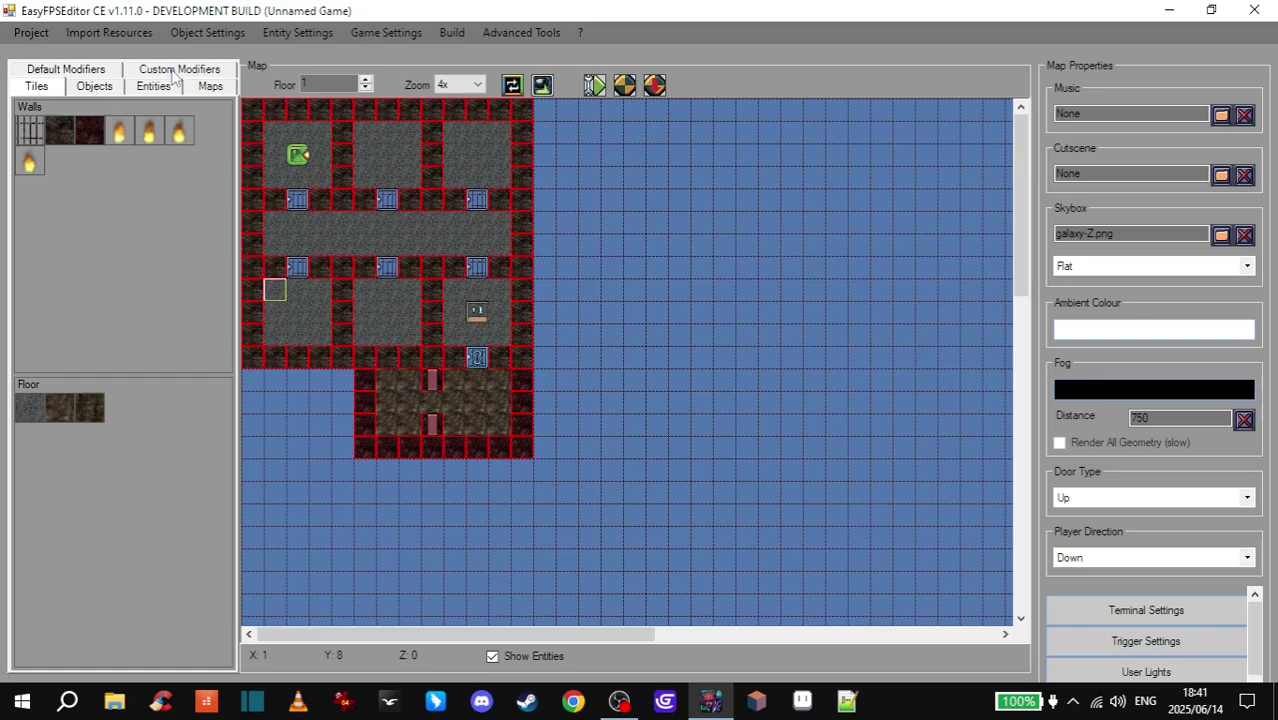
left_click(177, 72)
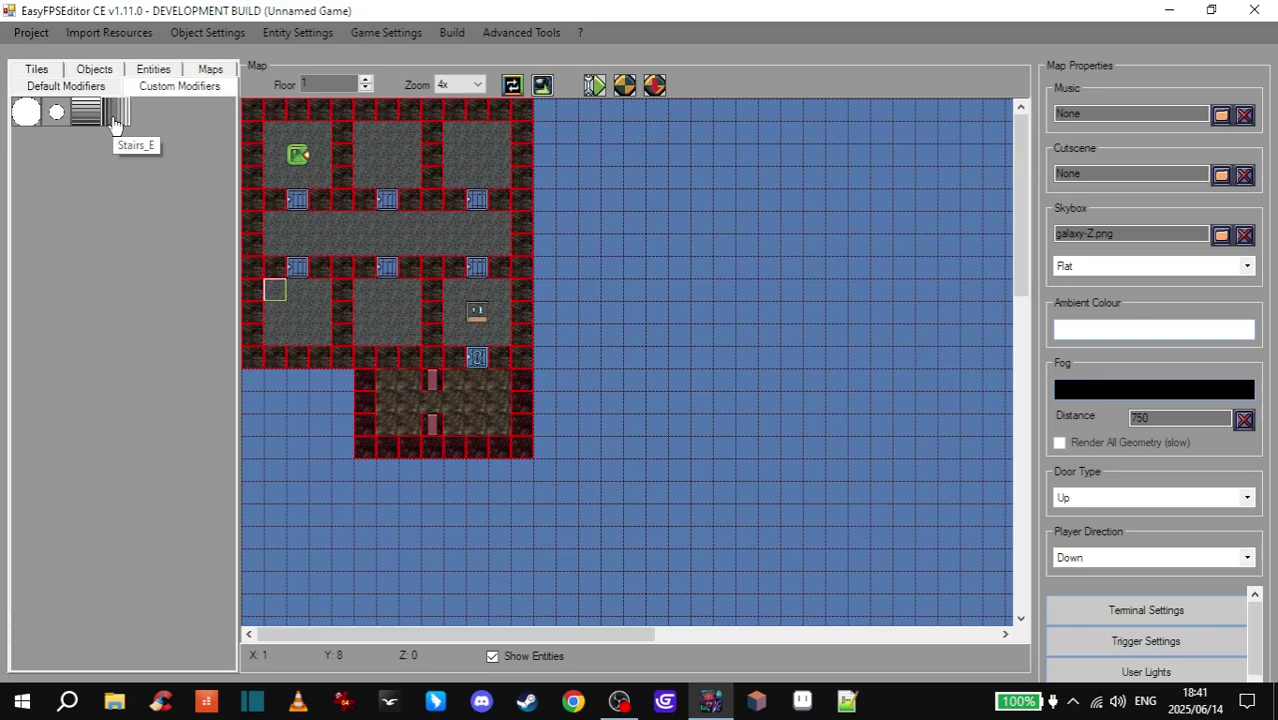
left_click(115, 122)
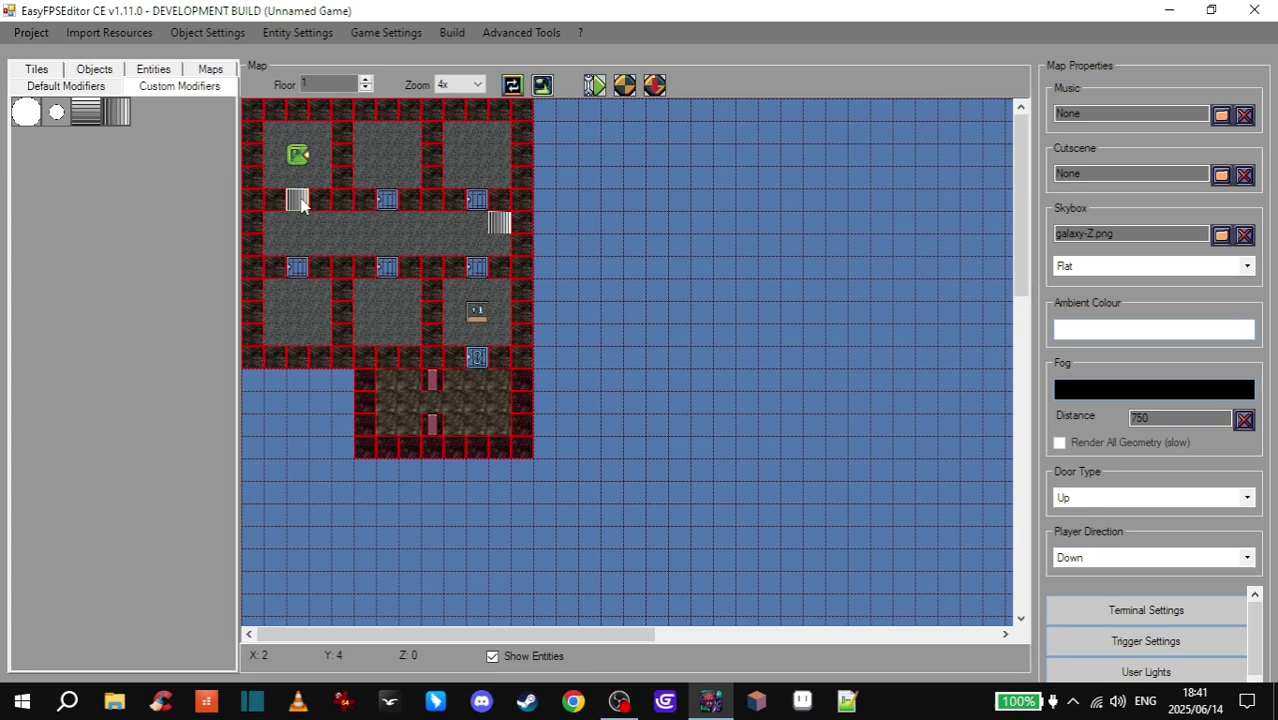
- Launch the test game and walk past the bars down the stone corridor
left_click(654, 88)
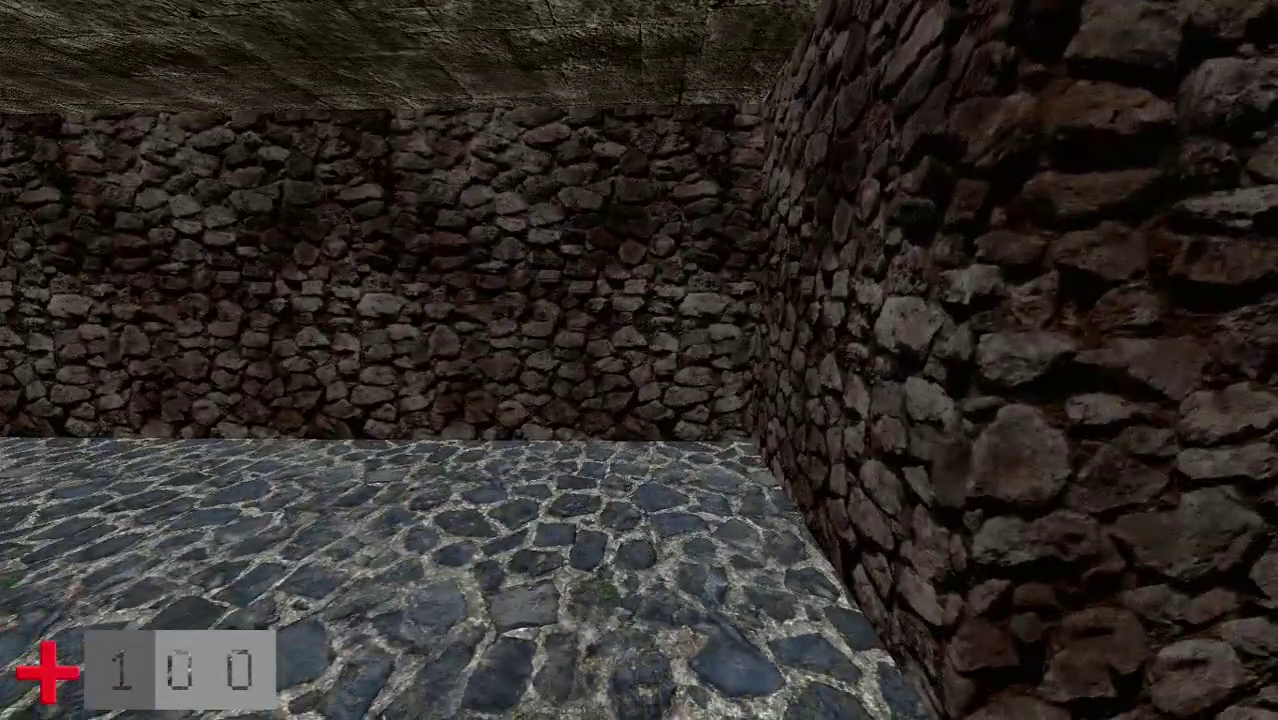
key("Up")
key("Right")
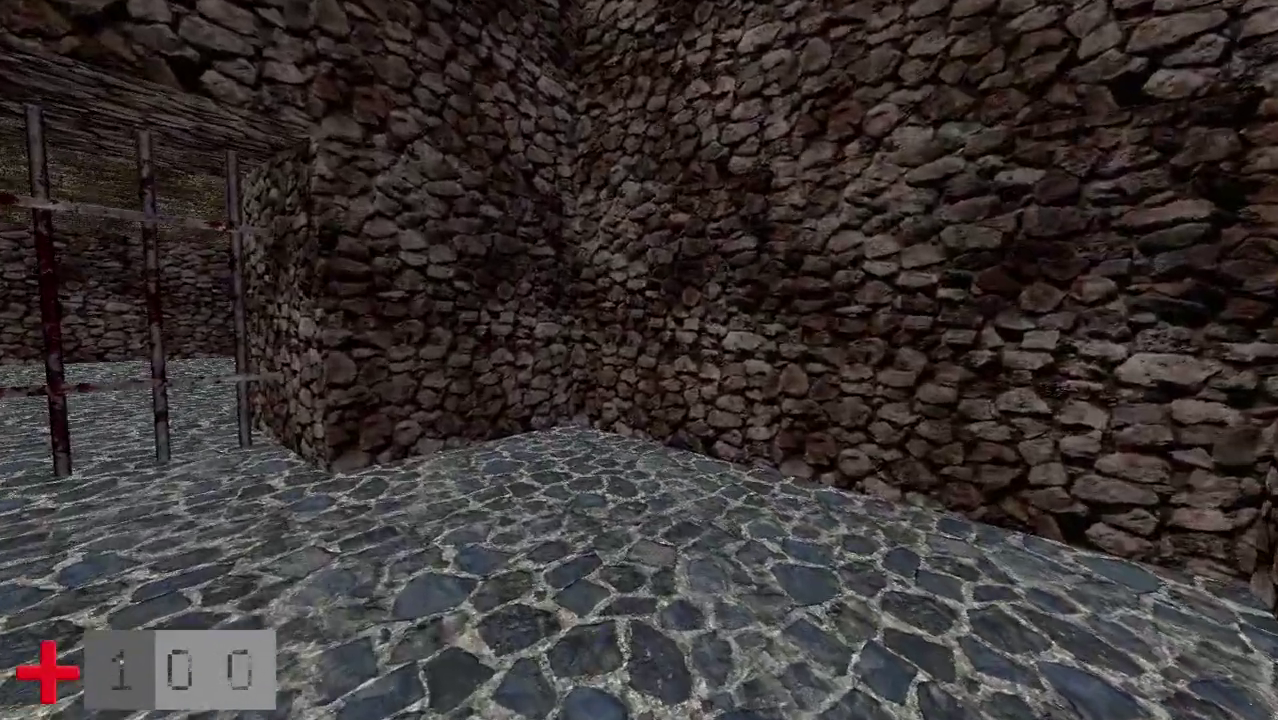
key("Up")
key("Right")
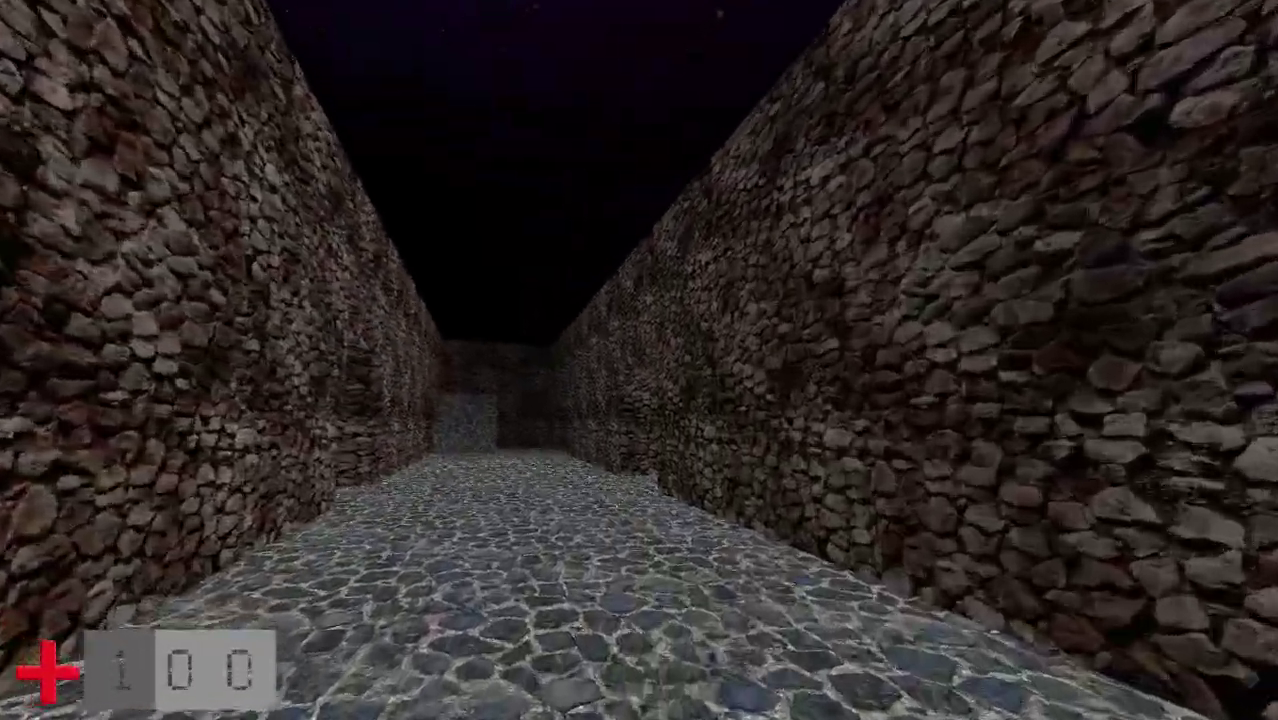
key("Up")
- Enter the end room, approach the stone stairs and look around beside them
key("Up")
key("Left")
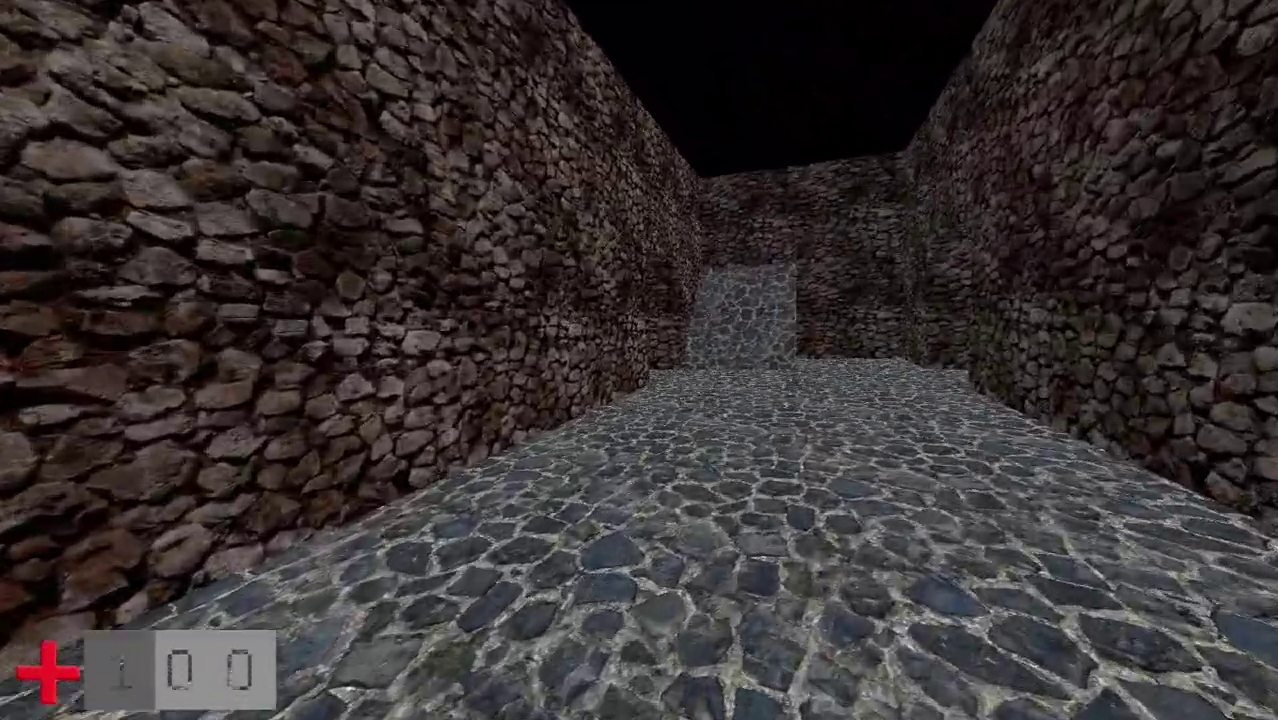
key("Up")
key("Left")
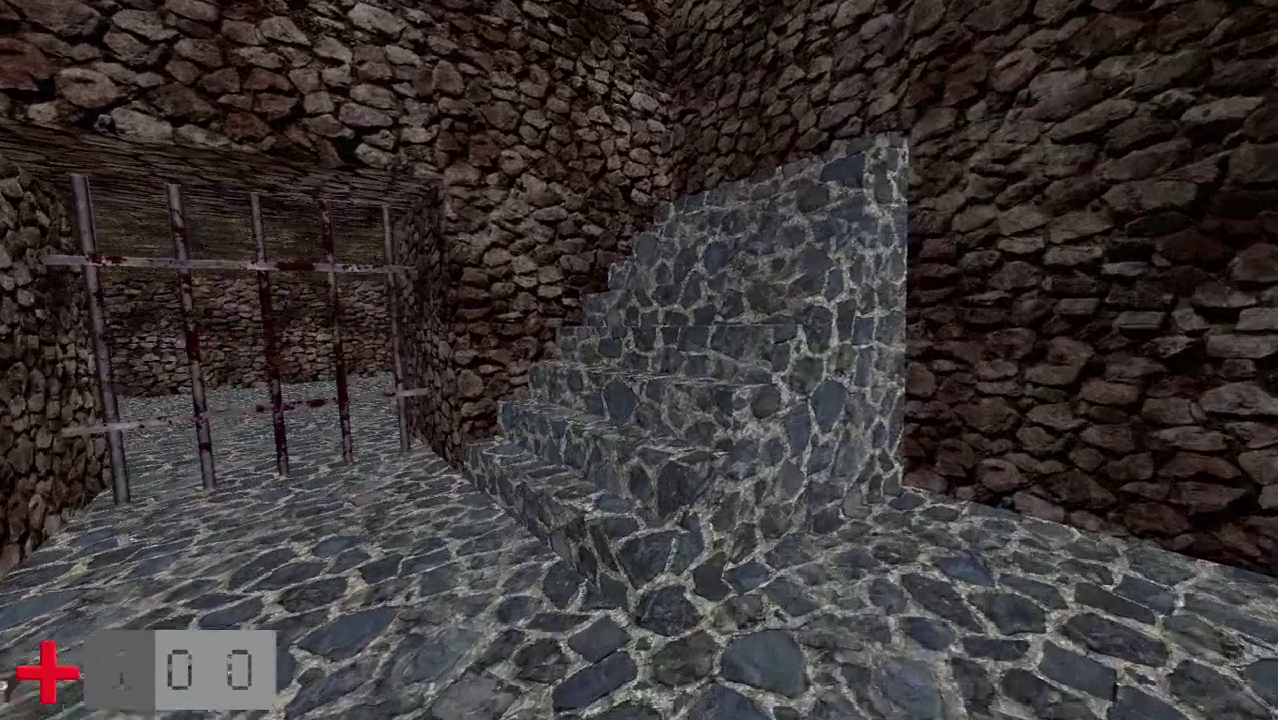
key("Up")
key("Right")
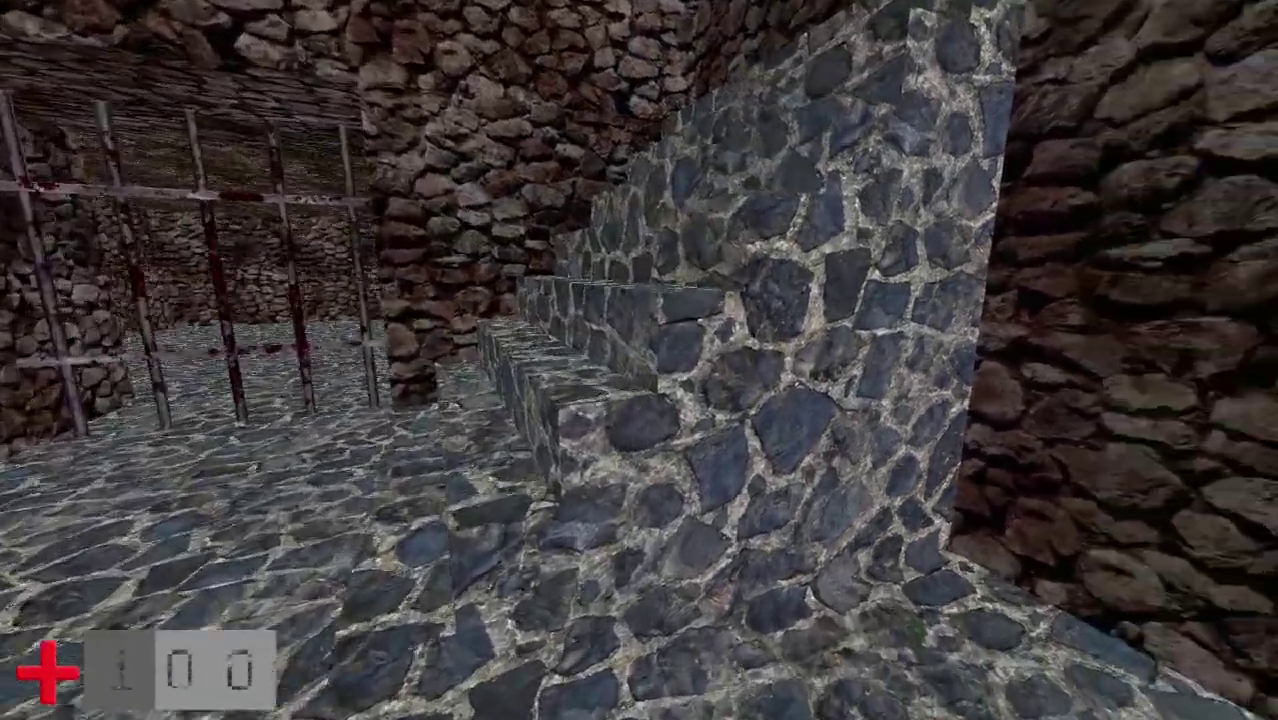
key("Left")
key("Right")
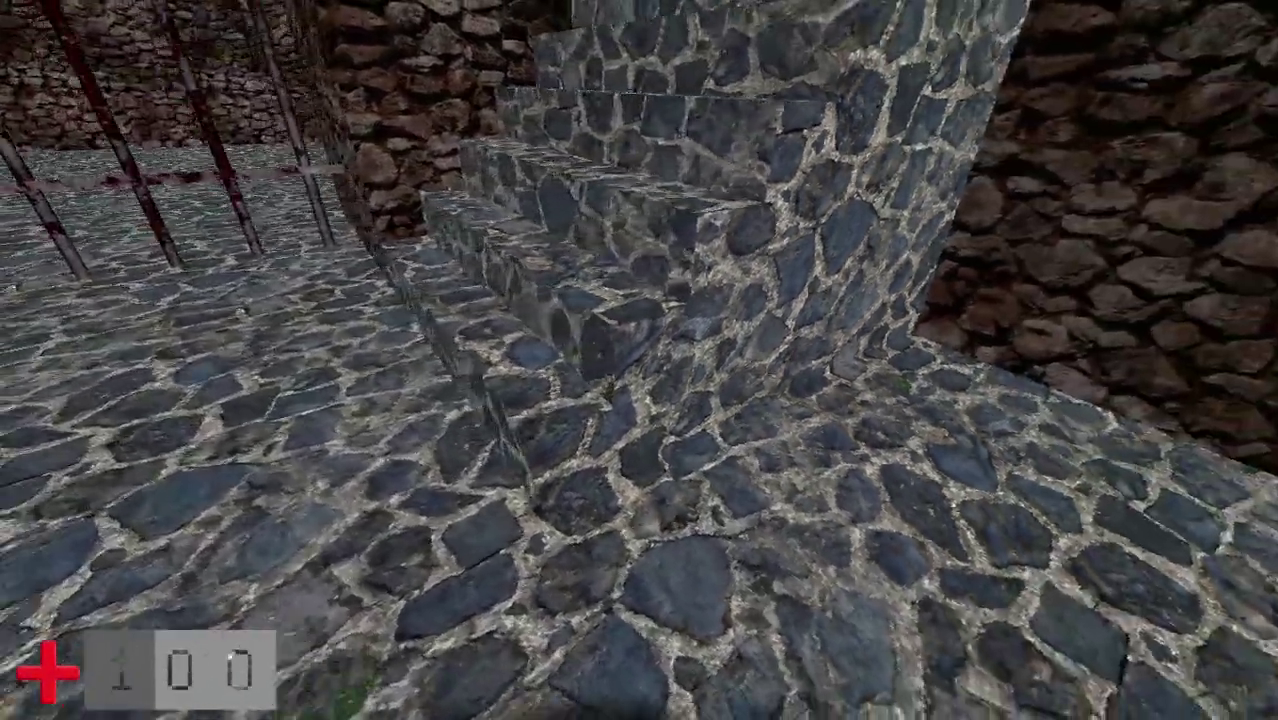
key("Left")
- Move up against the stair block and turn toward the barred gate
key("Right")
key("Left")
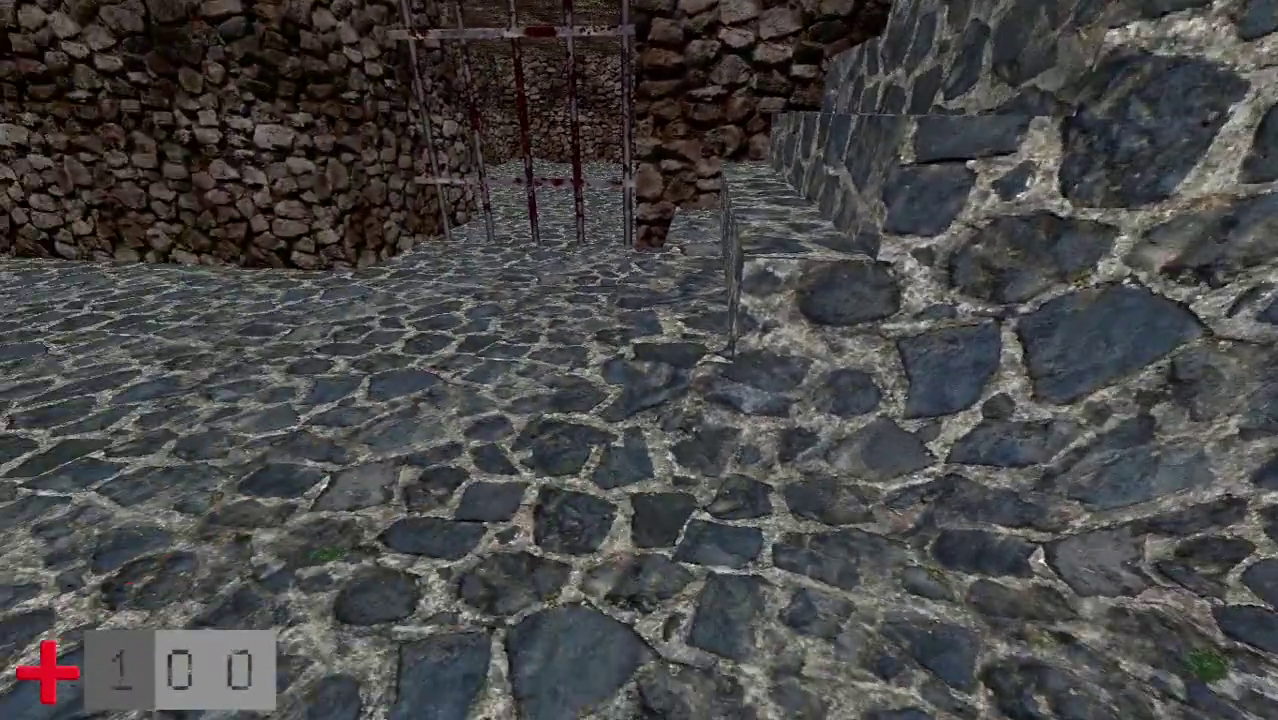
key("Right")
key("Up")
key("Left")
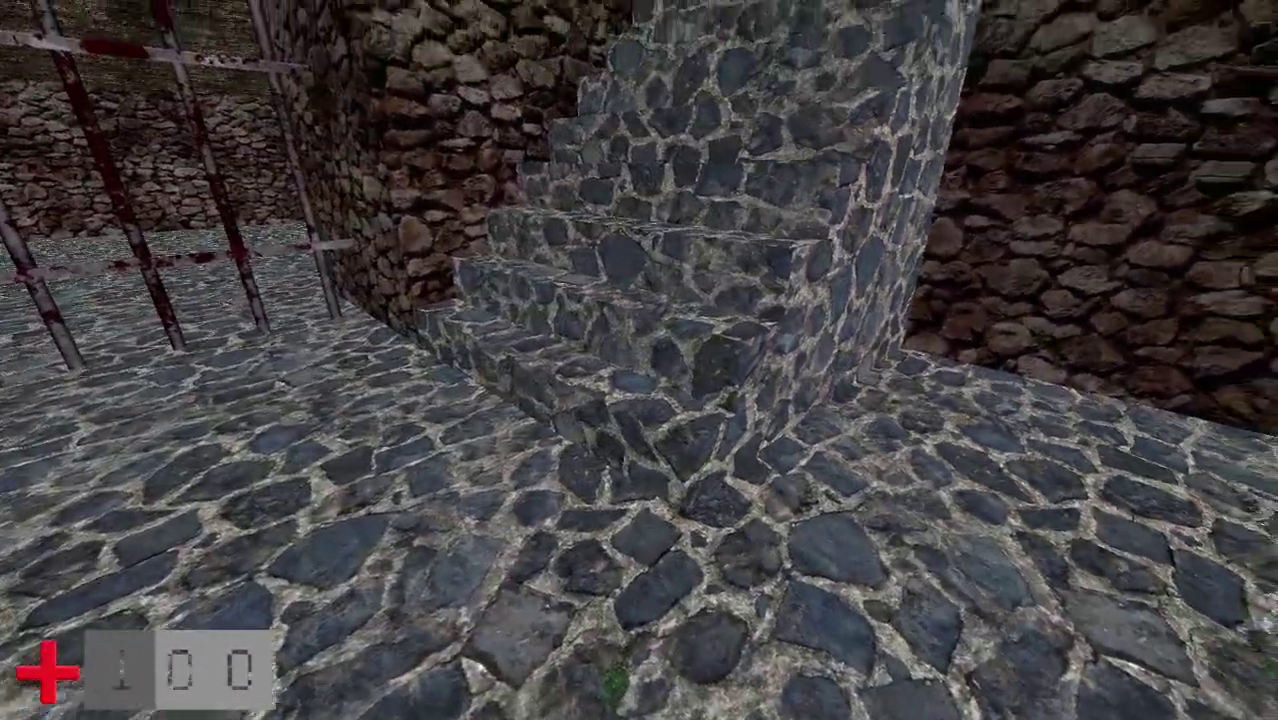
key("Left")
- Climb the Stairs_E steps, drop back down and end the test run
key("Right")
key("Up")
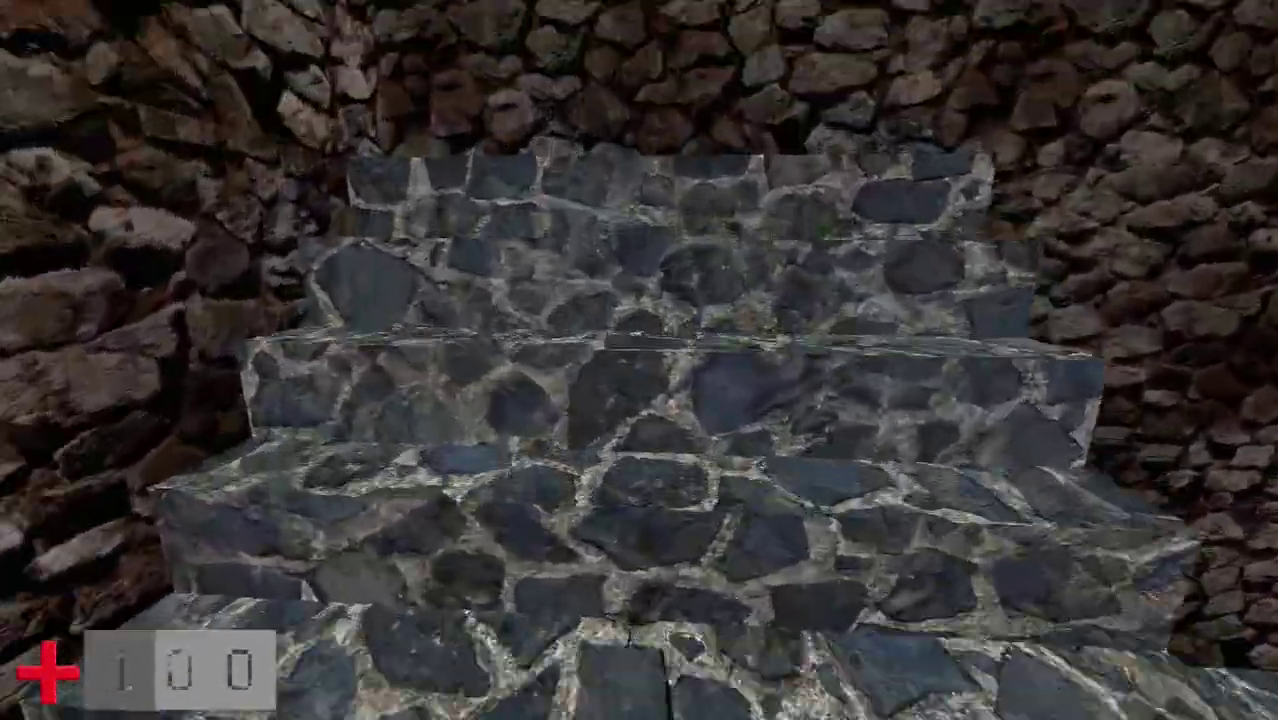
key("Up")
key("Up")
key("Up")
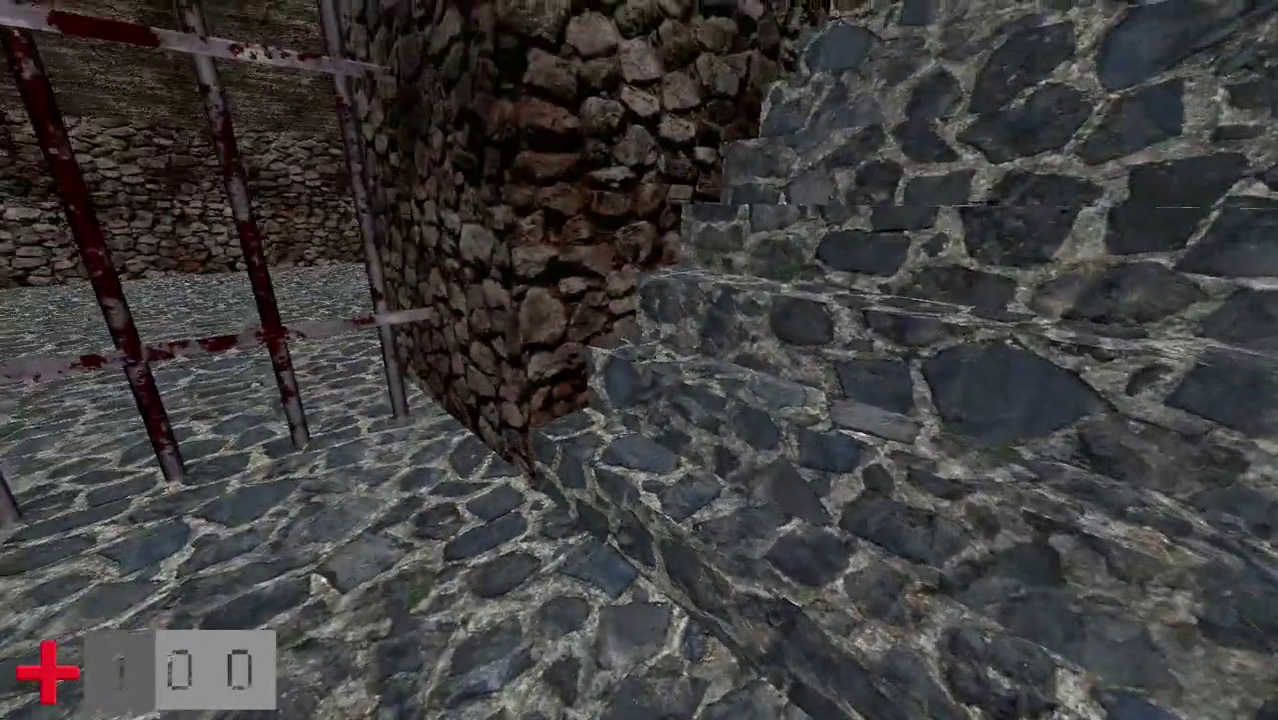
key("Right")
key("Up")
key("Left")
key("Down")
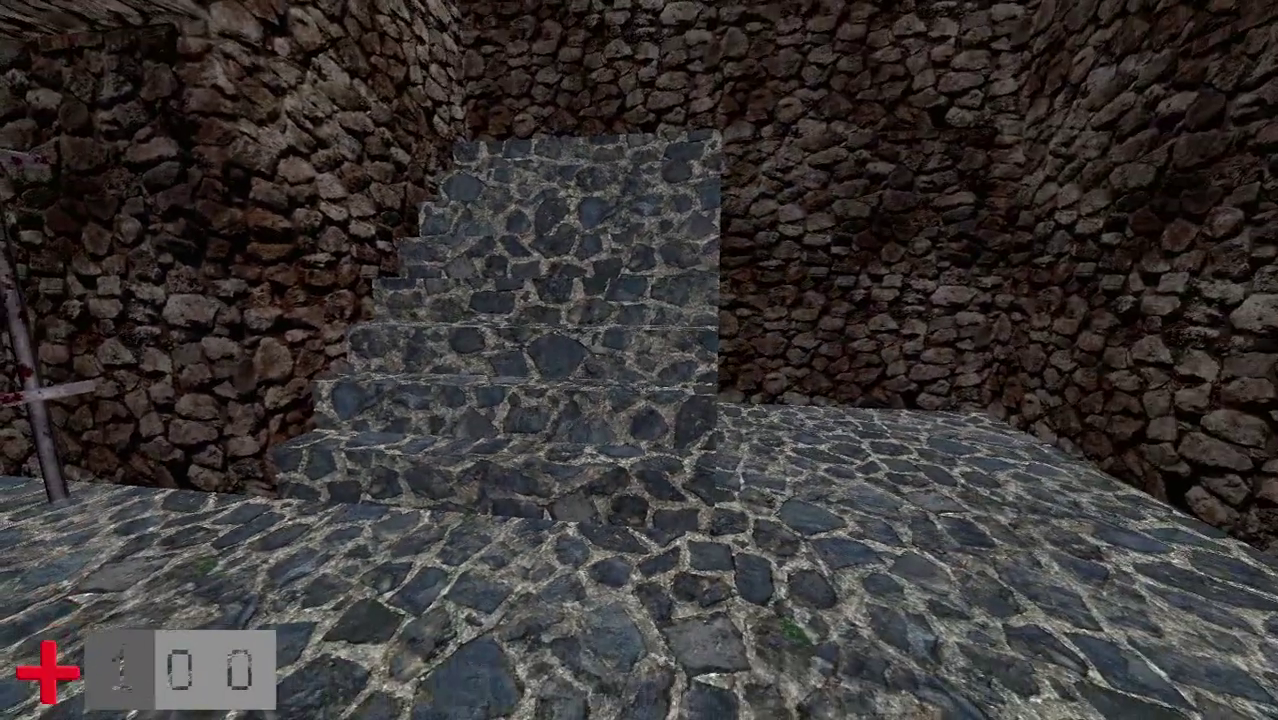
key("Left")
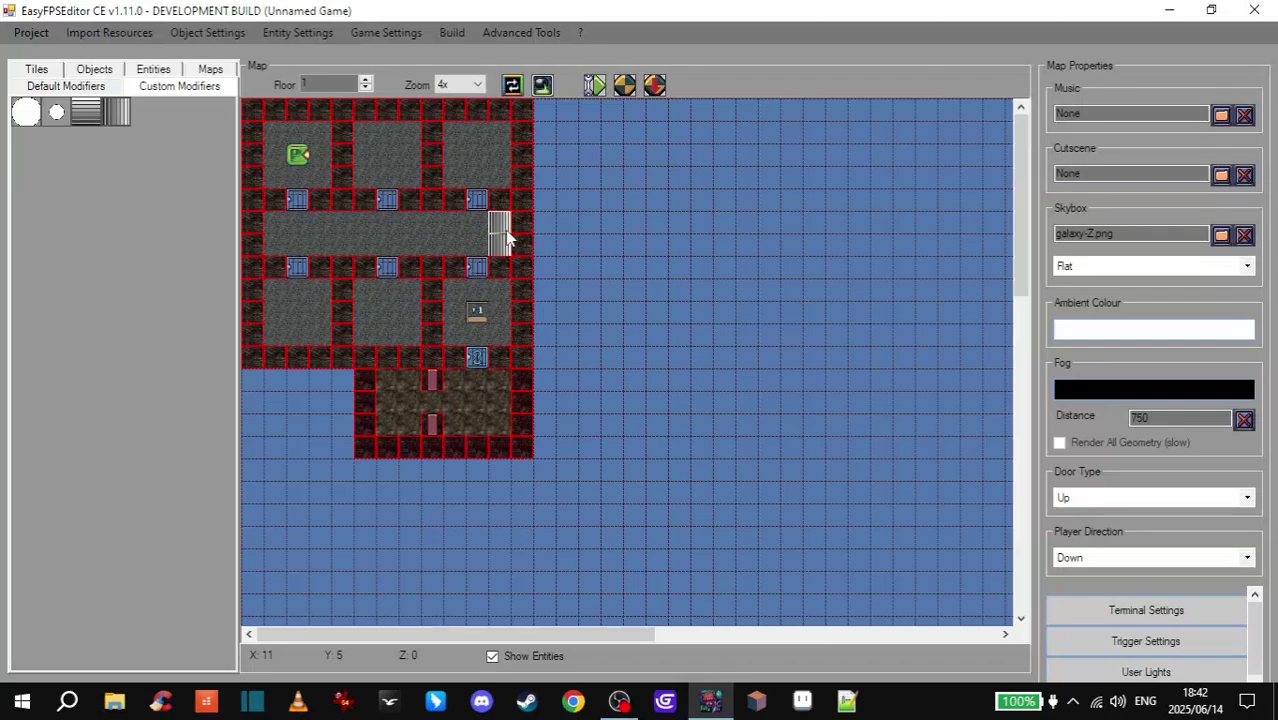
- Paint a short line of dark stone wall tiles on floor 2, east of the corridor
left_click(47, 70)
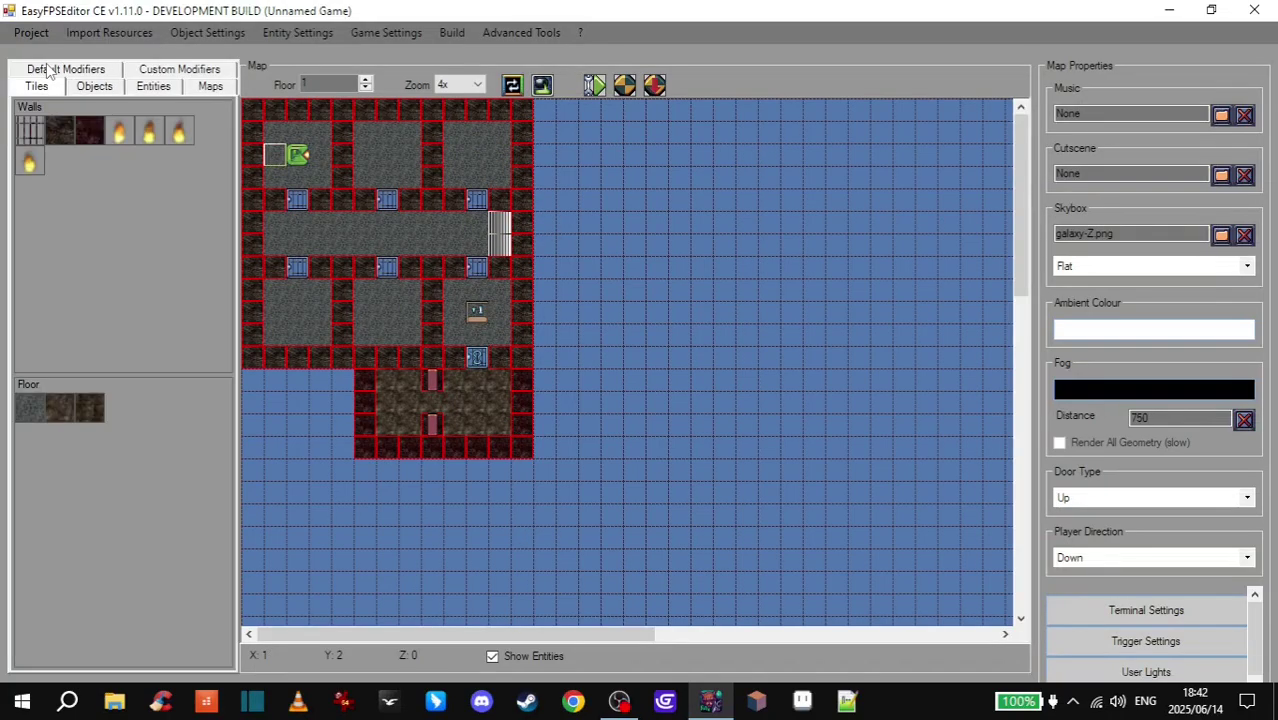
left_click(57, 140)
left_click(365, 82)
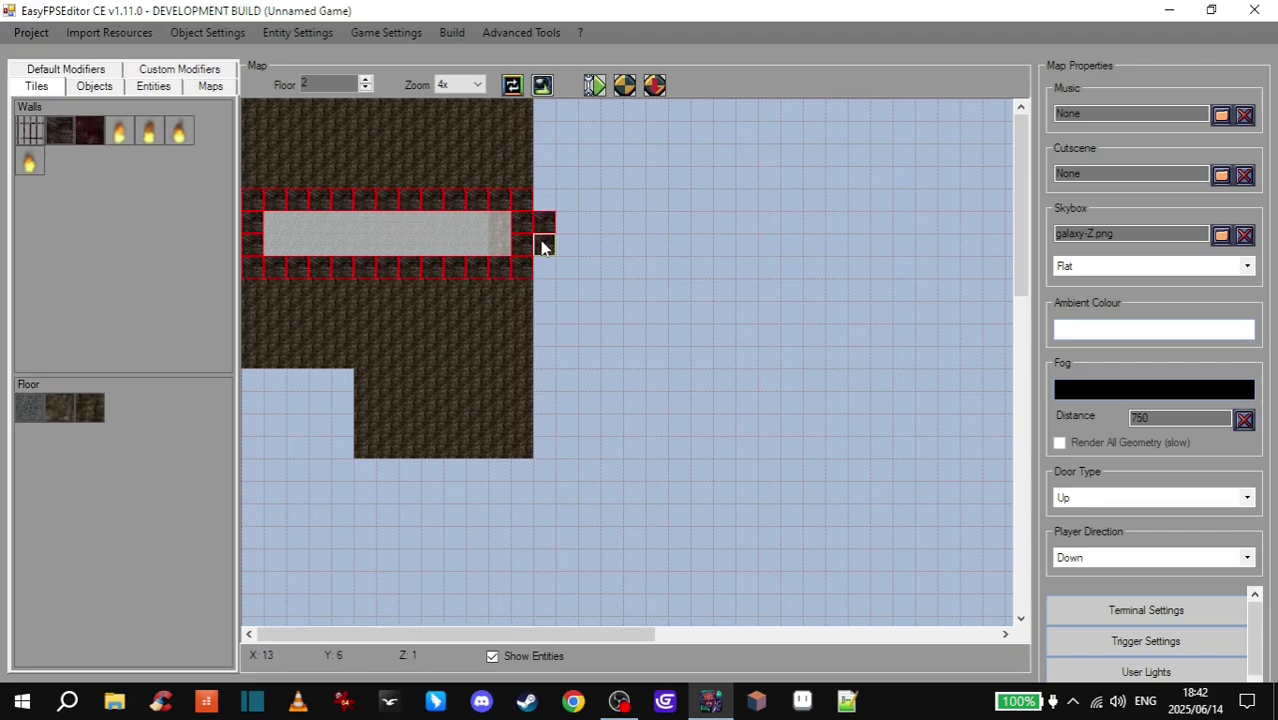
left_click_drag(566, 222, 566, 244)
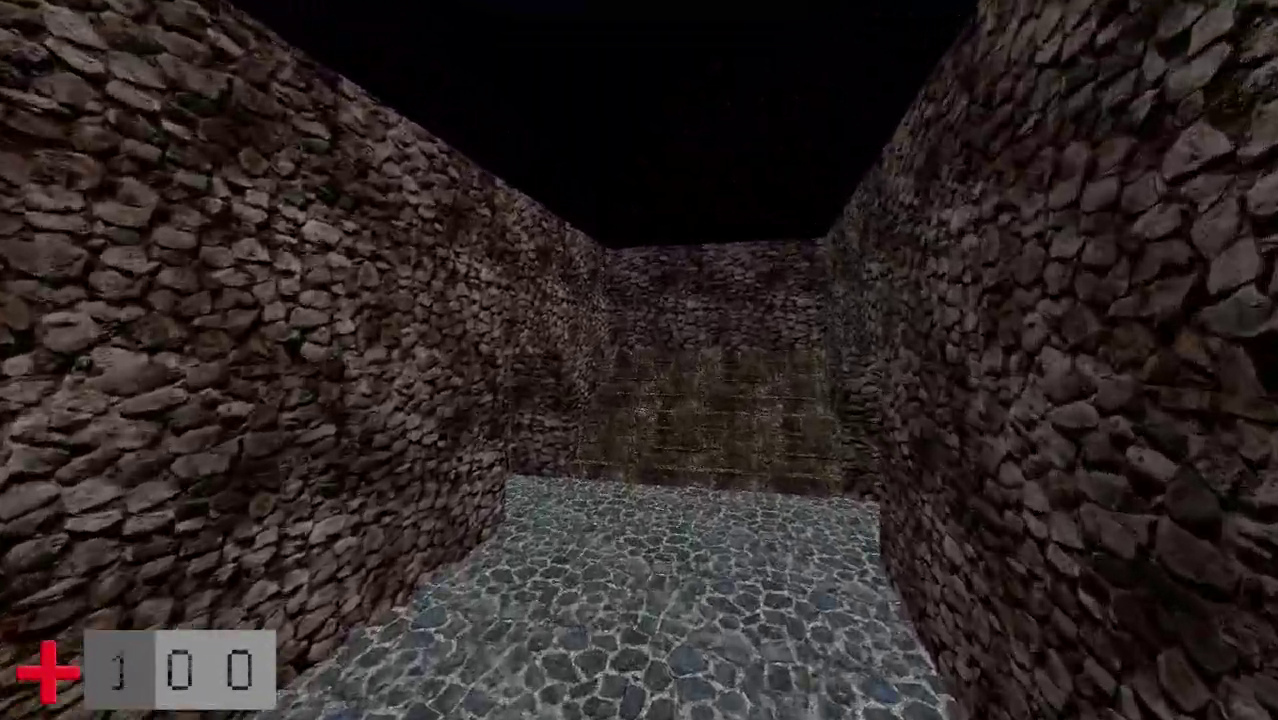
key("Up")
- Test-walk the corridor up the stairs, exit, and view the floor 2 layout
key("Left")
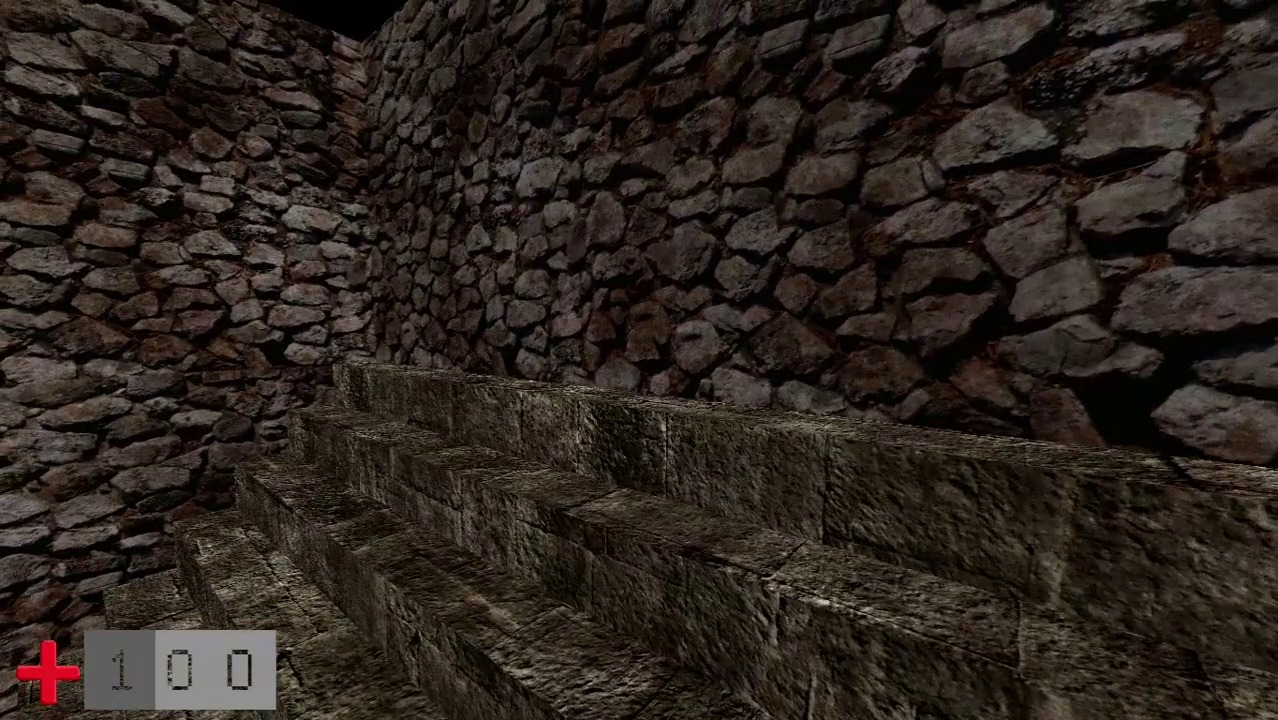
key("Escape")
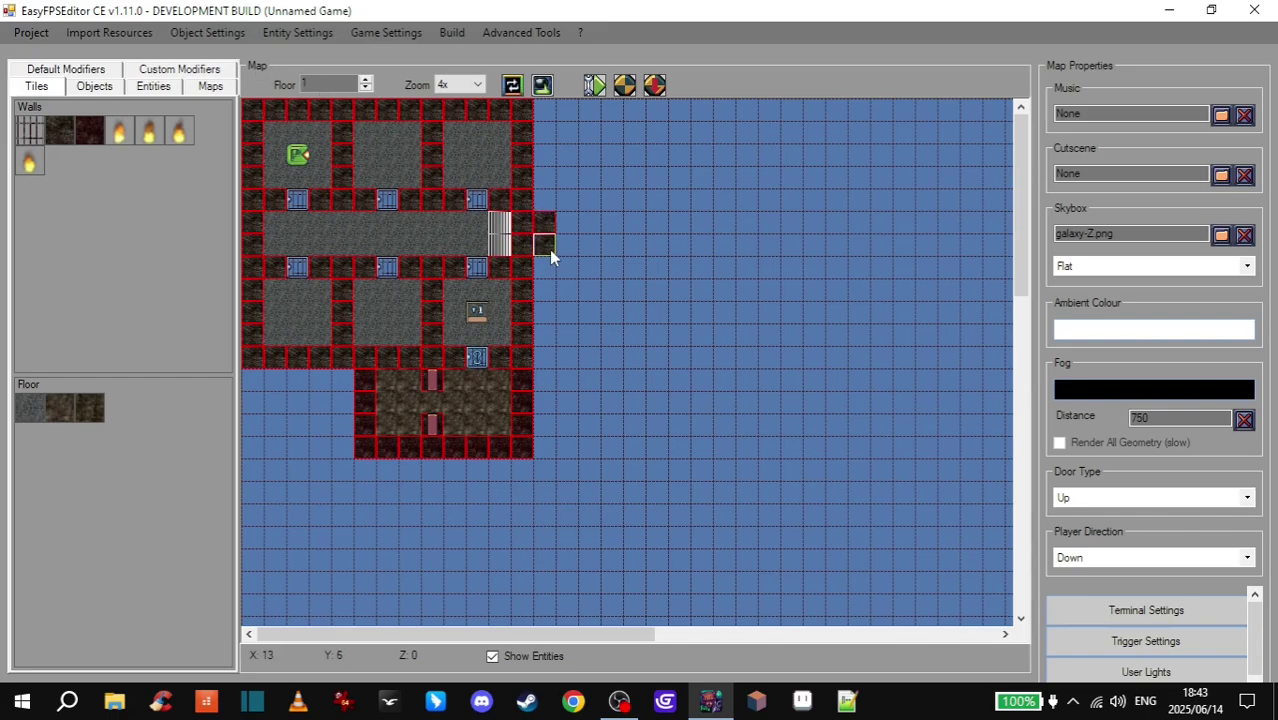
key("Up")
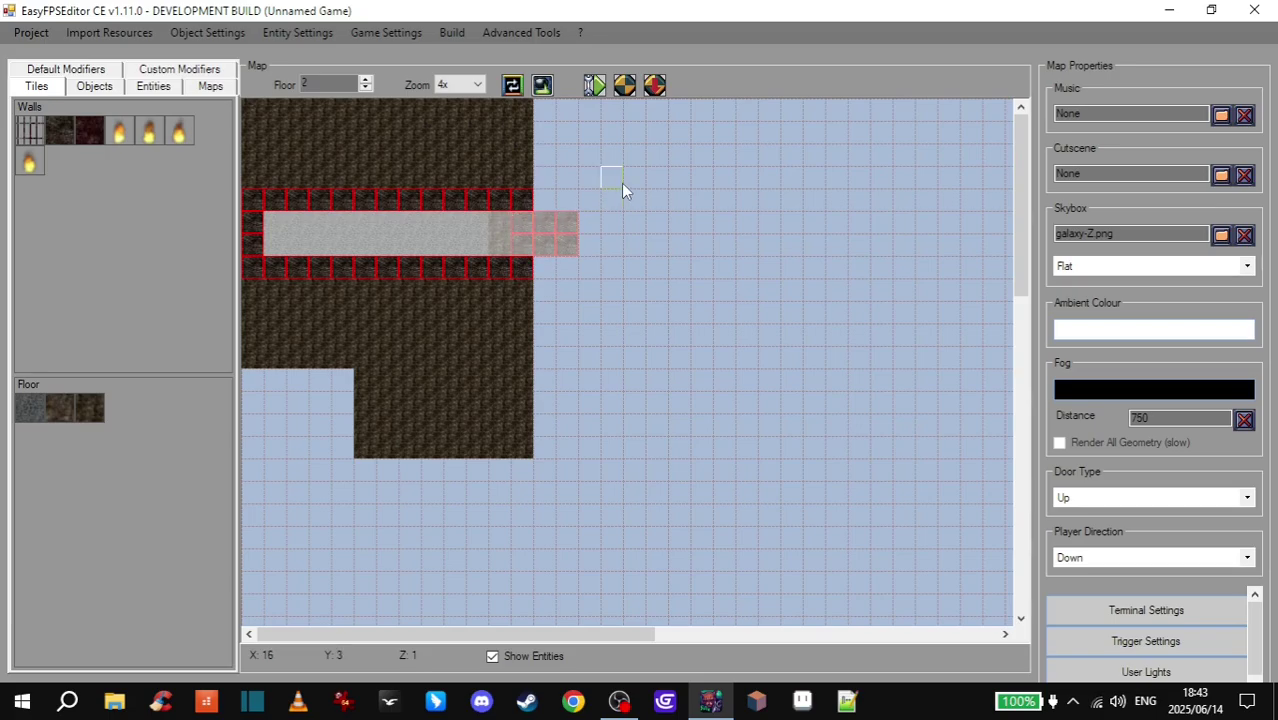
- Start a play test, climb onto the upper cobbled floor and look around it
left_click(656, 88)
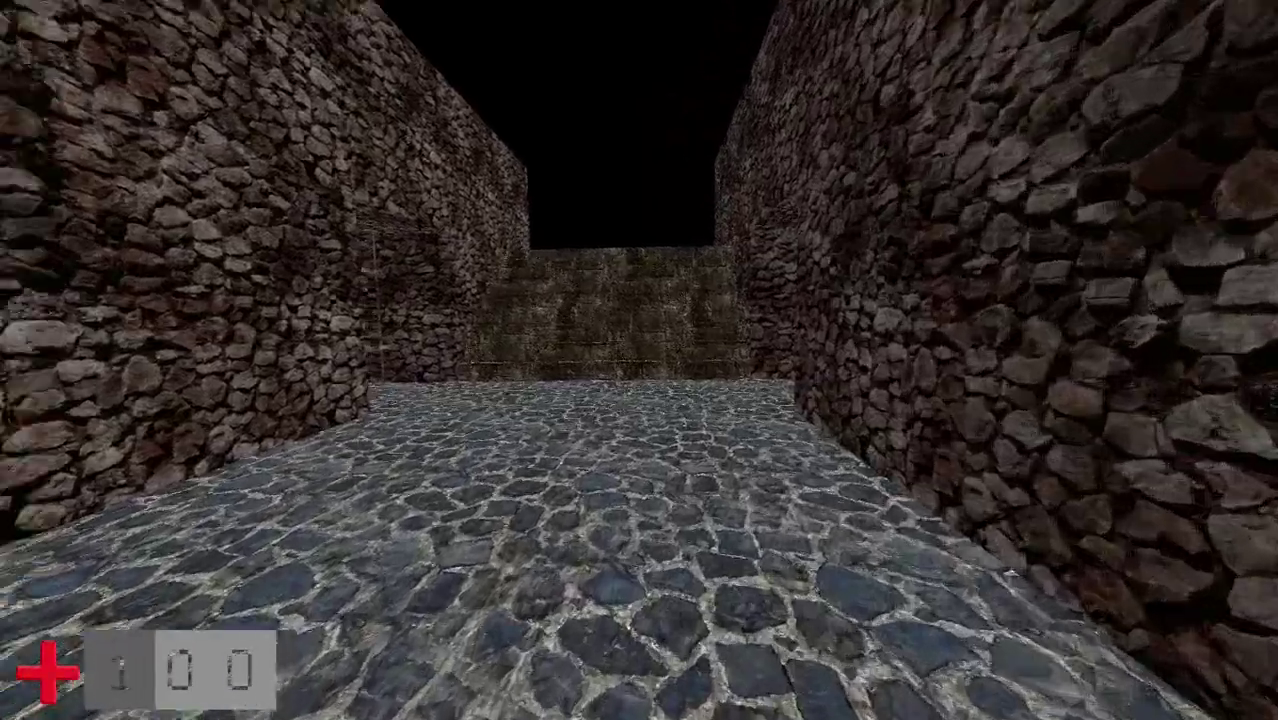
key("Up")
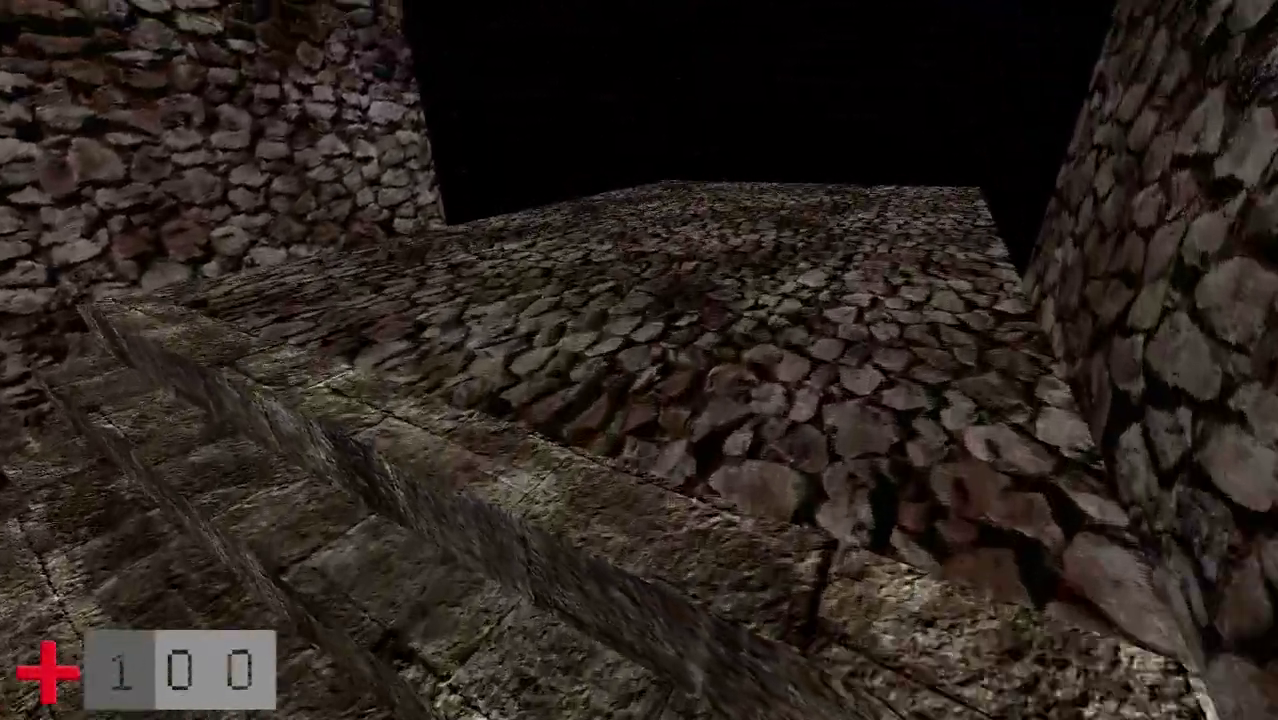
key("Right")
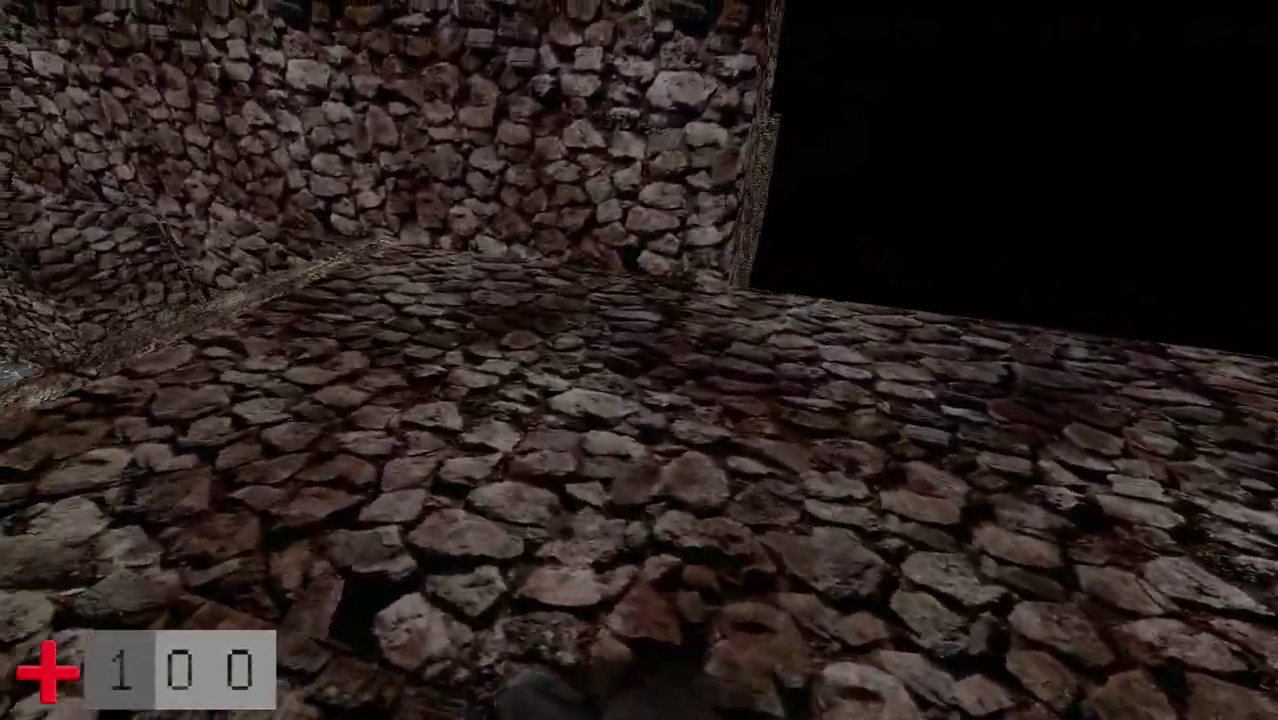
key("Left")
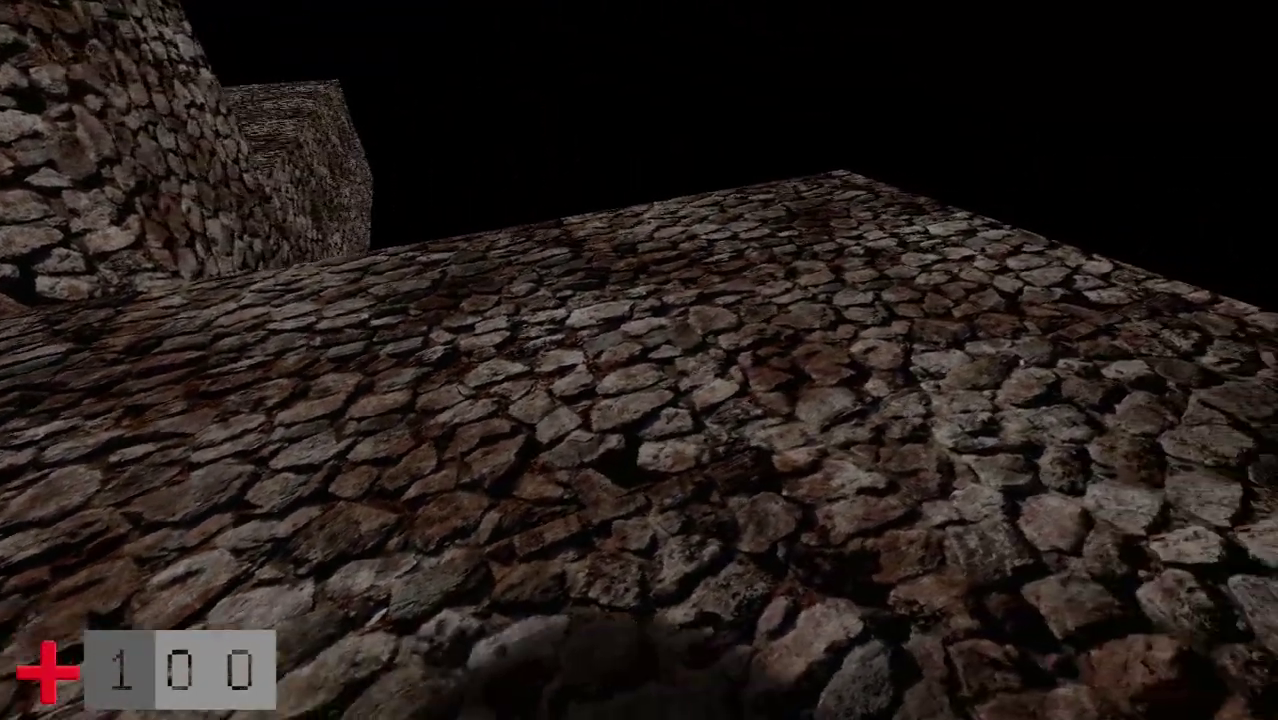
key("Left")
key("Right")
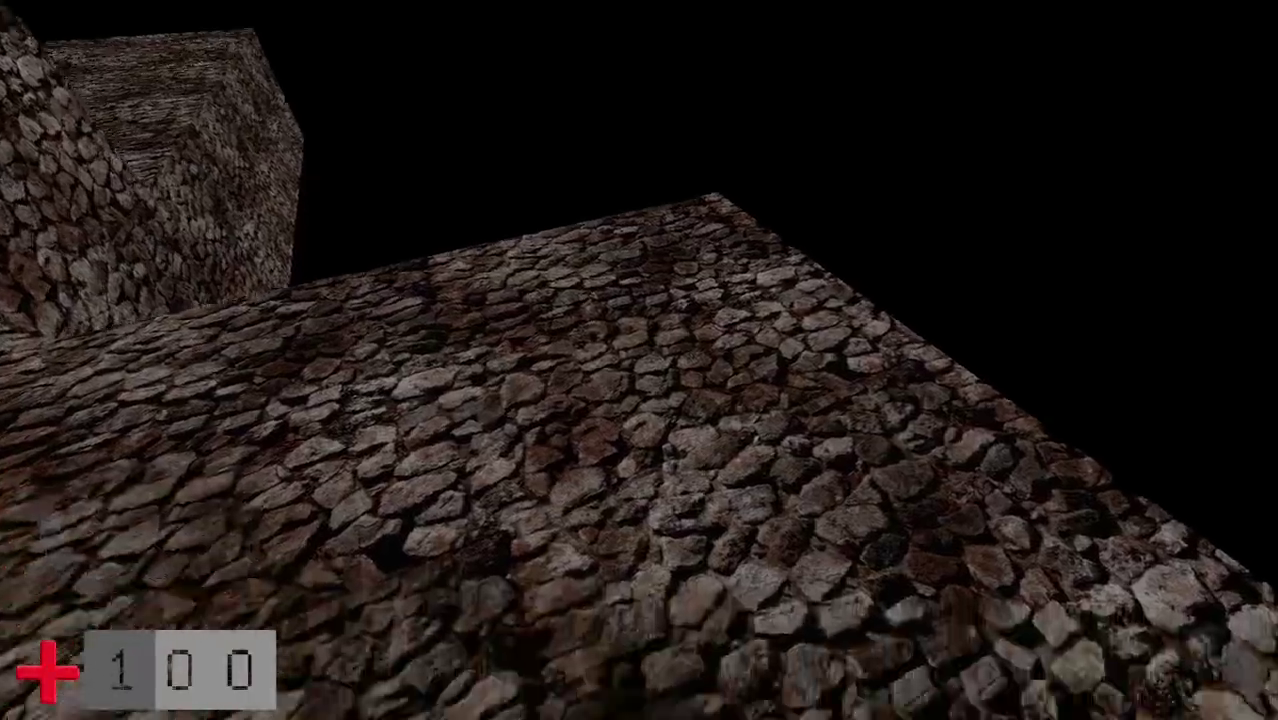
key("Right")
key("Left")
key("Left")
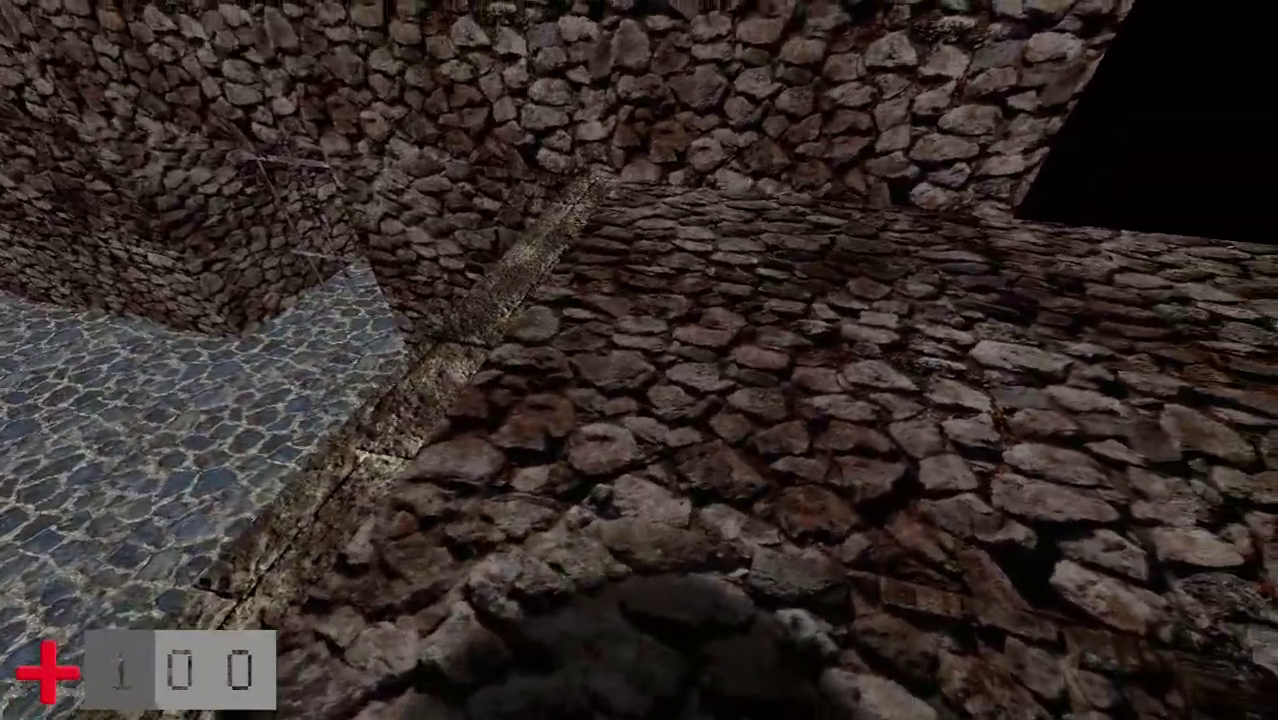
- Walk along the upper floor edge, descend into the bluish corridor, and climb back up
key("Up")
key("Up")
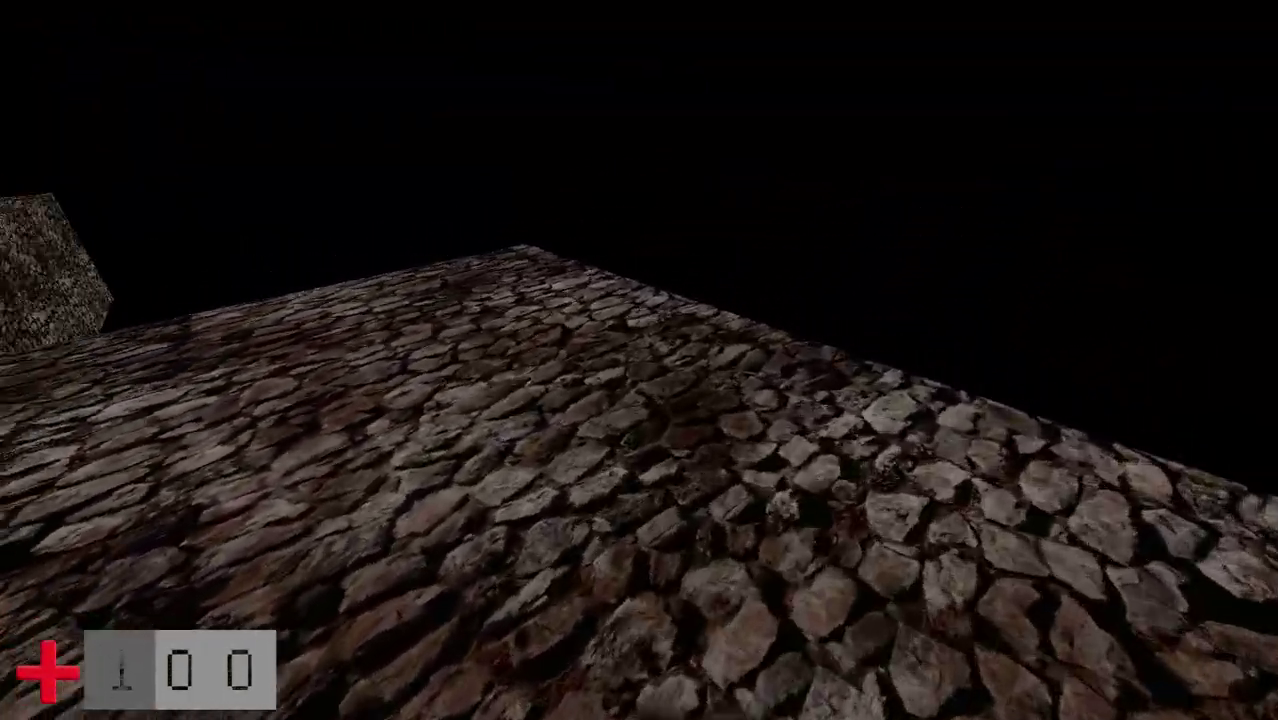
key("Right")
key("Up")
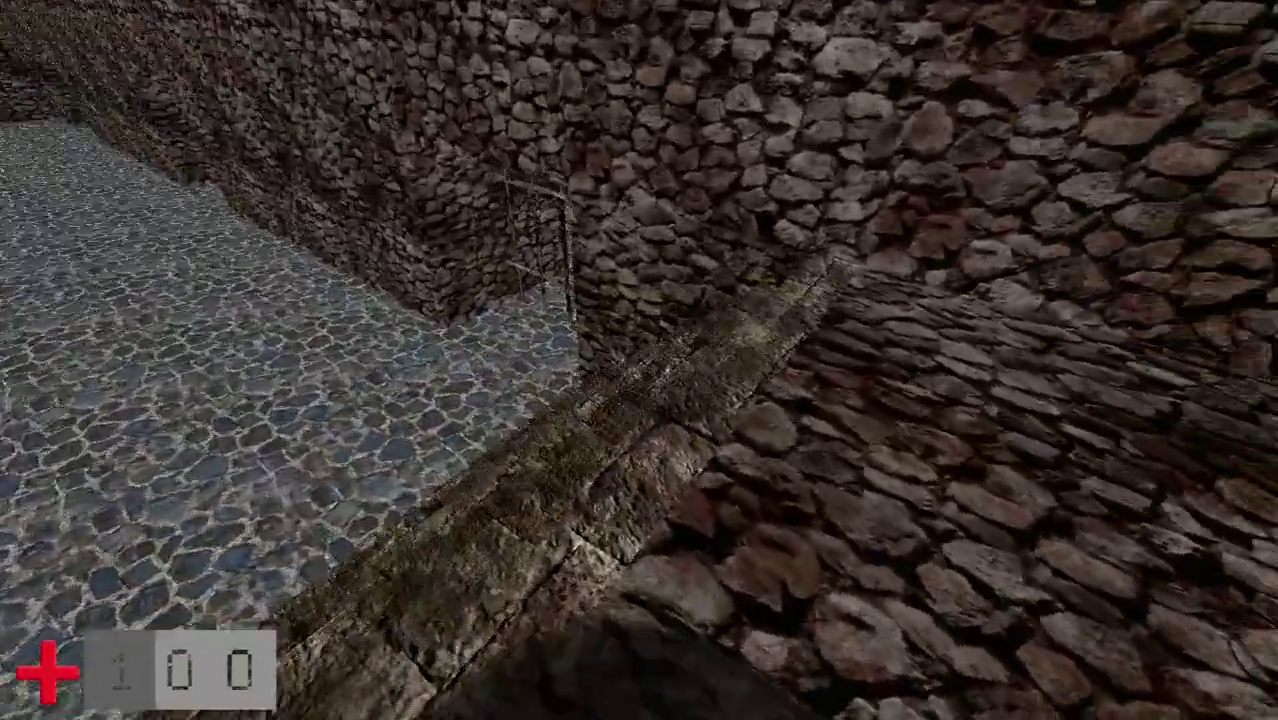
key("Left")
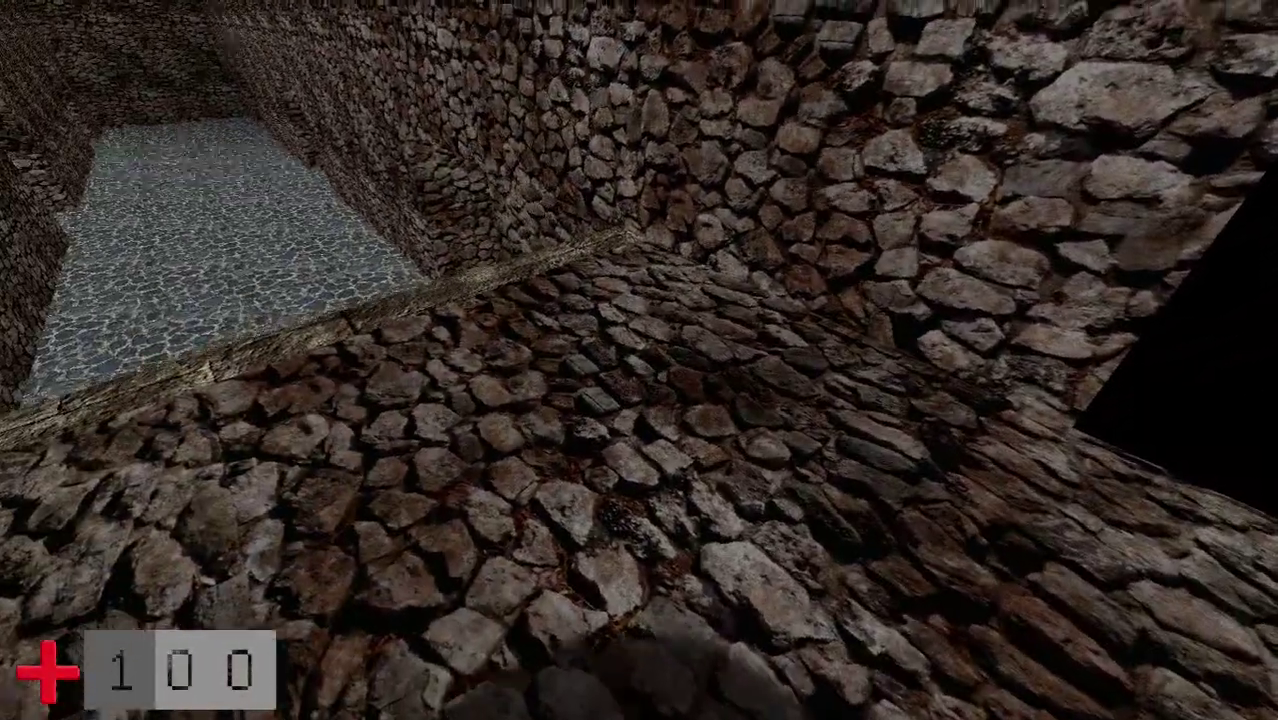
key("Up")
key("Right")
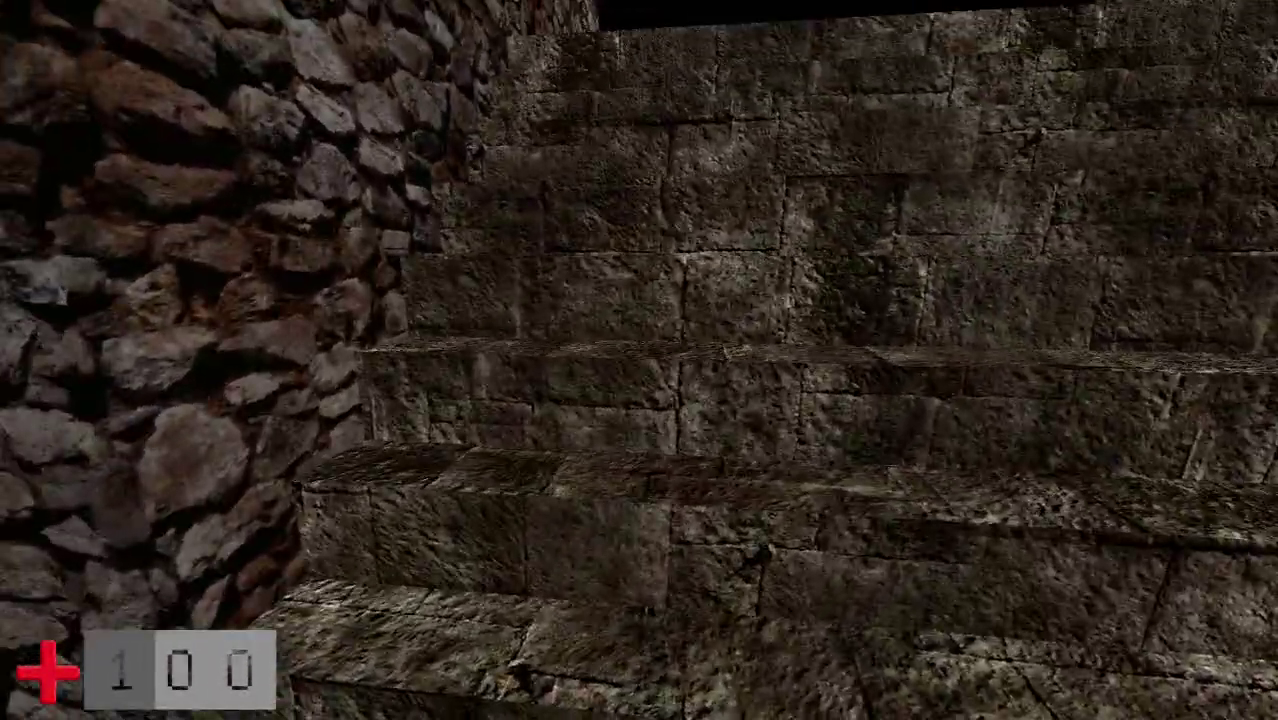
key("Left")
key("Up")
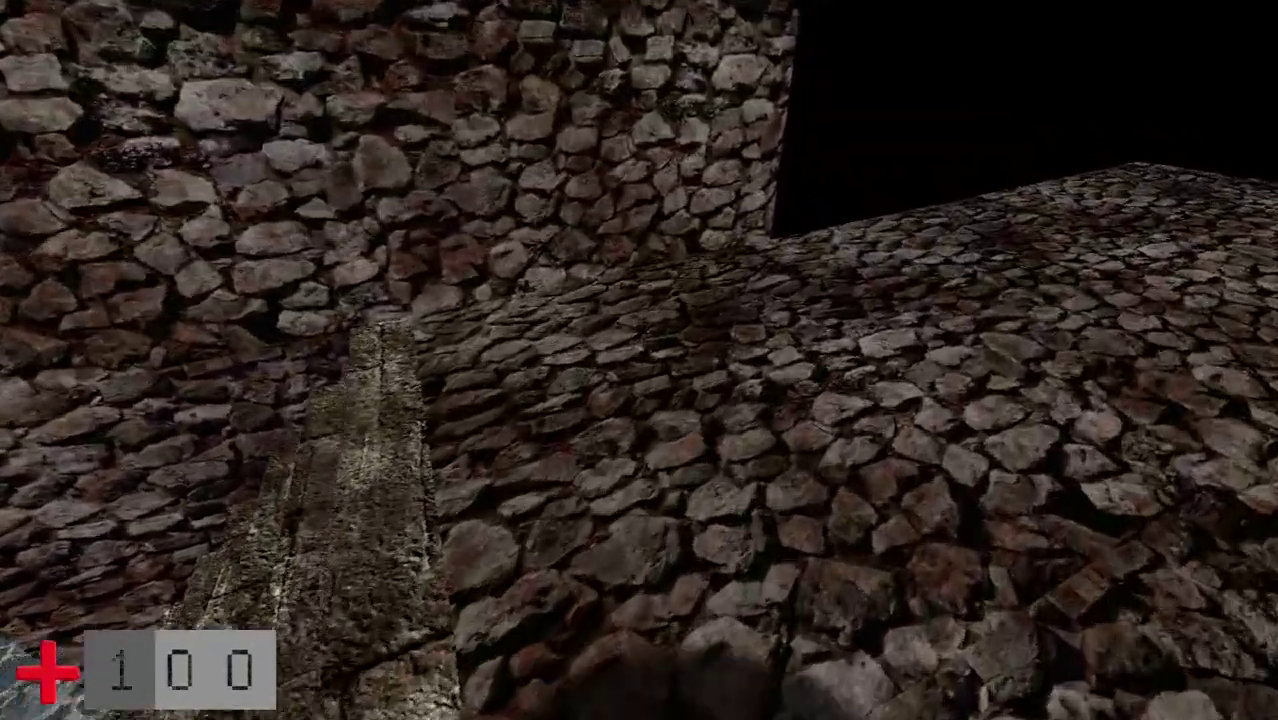